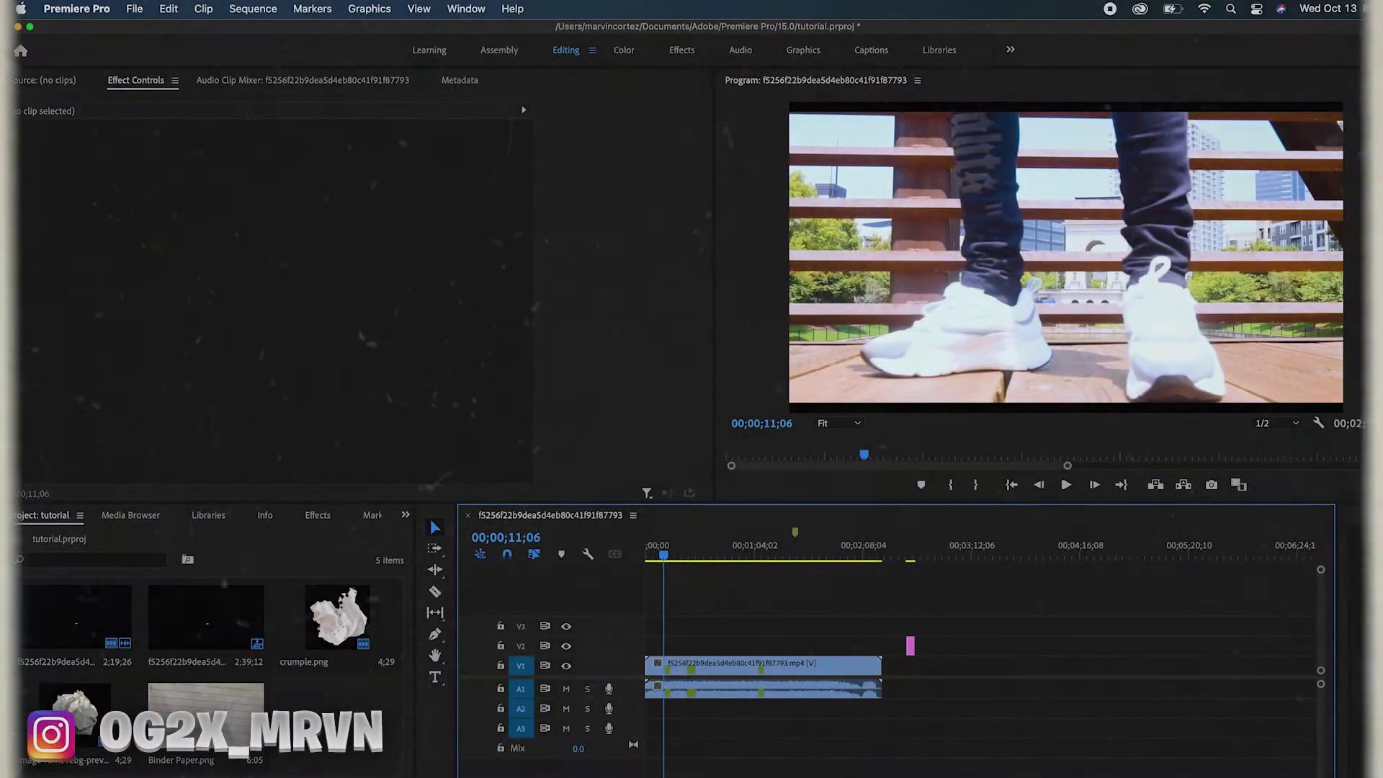
Mute audio track A1
key(=)
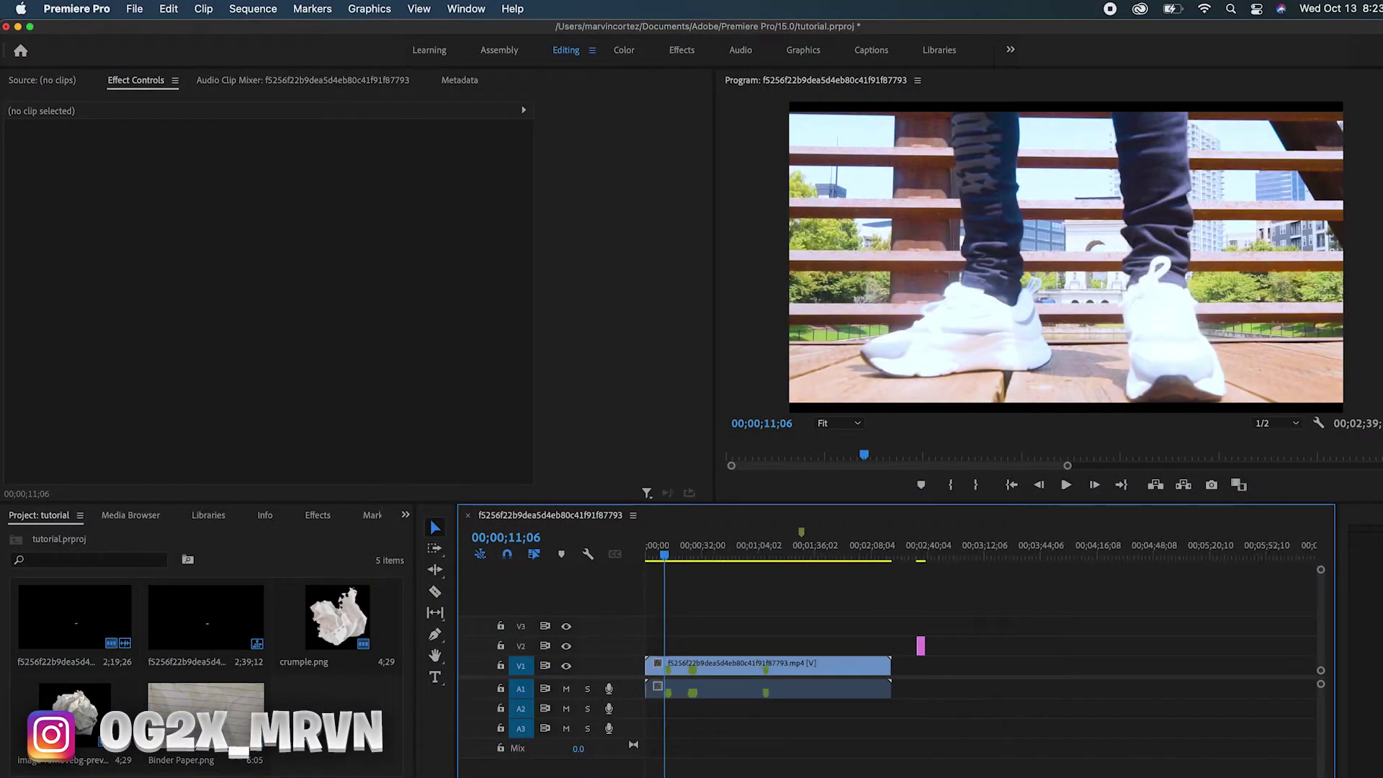
key(=)
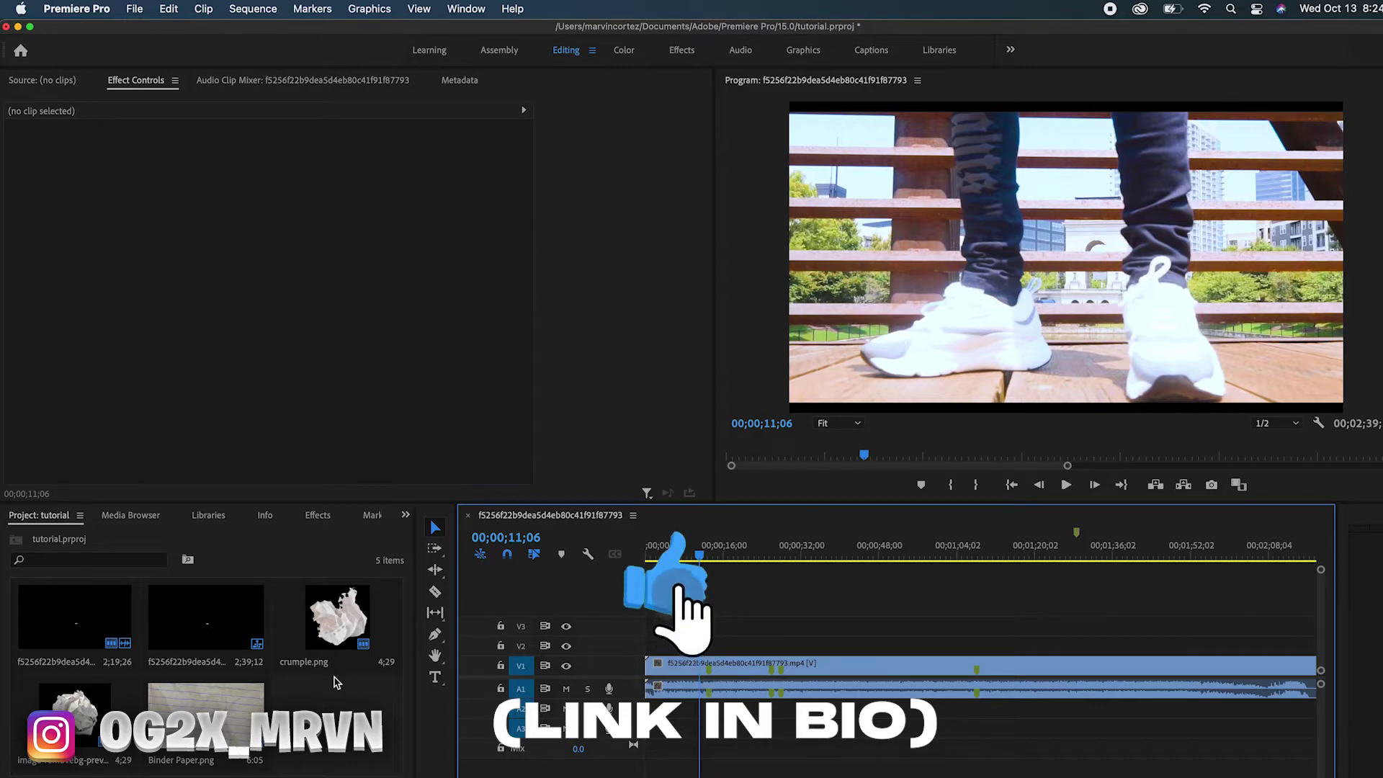
click(353, 618)
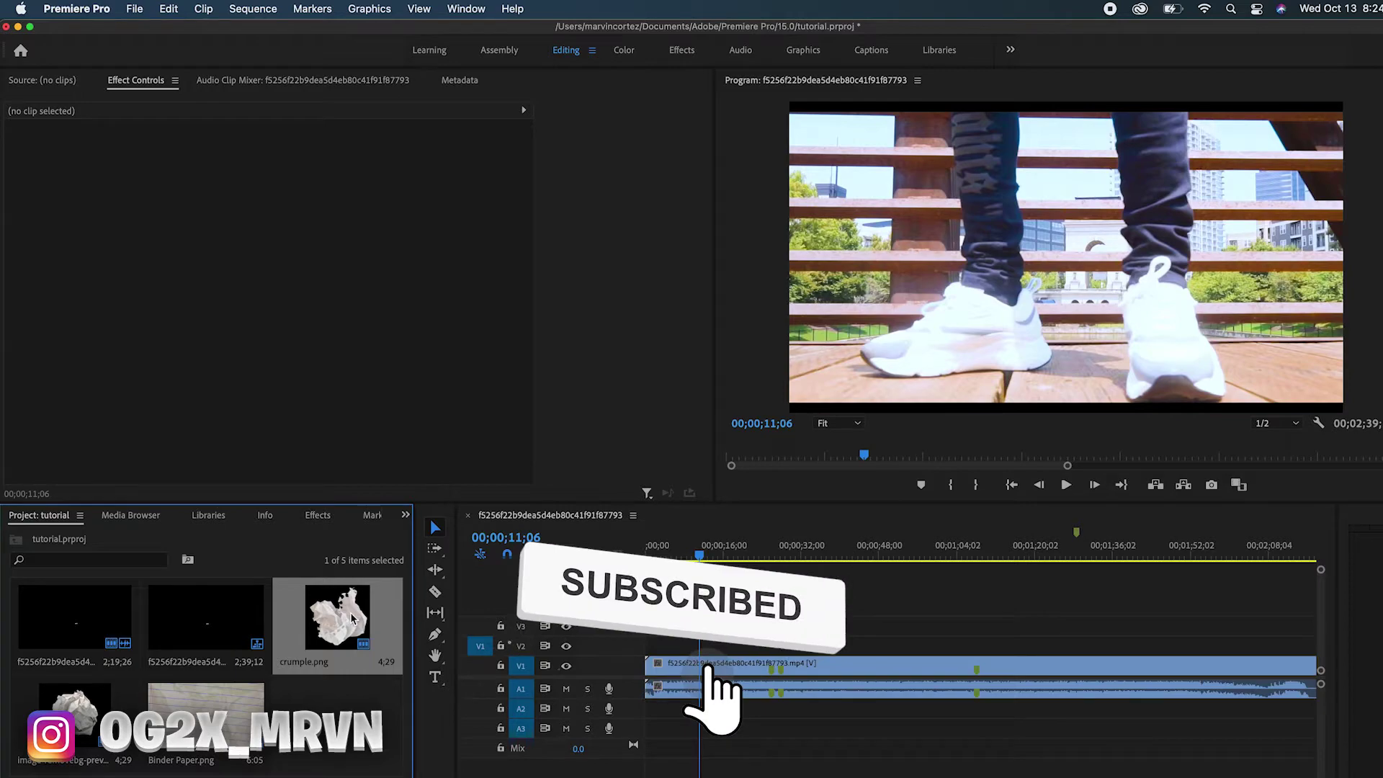
click(566, 689)
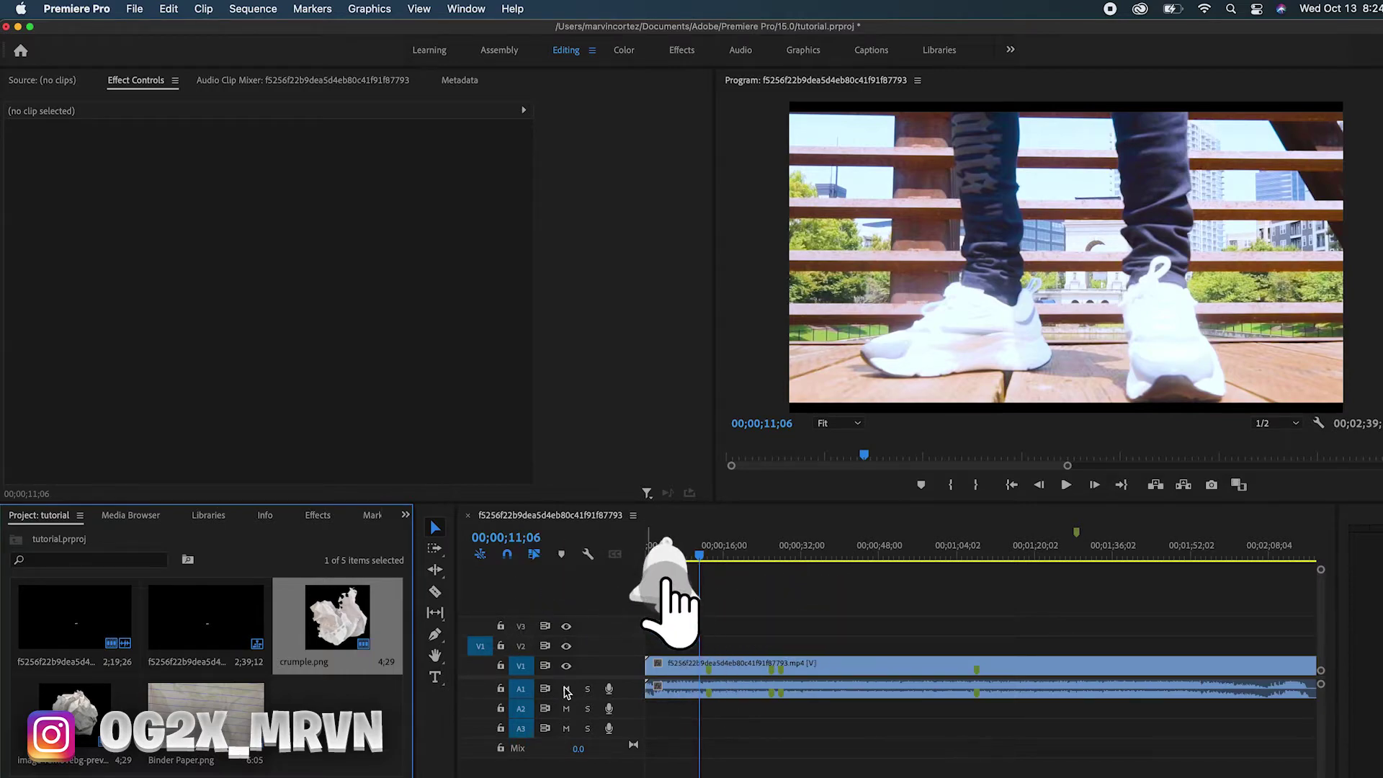
Export the frame at 00;01;10;01 as a DPX still and import it into the project
mouse_move(701, 559)
mouse_down()
mouse_move(682, 560)
mouse_move(716, 559)
mouse_move(704, 559)
mouse_up()
key(space)
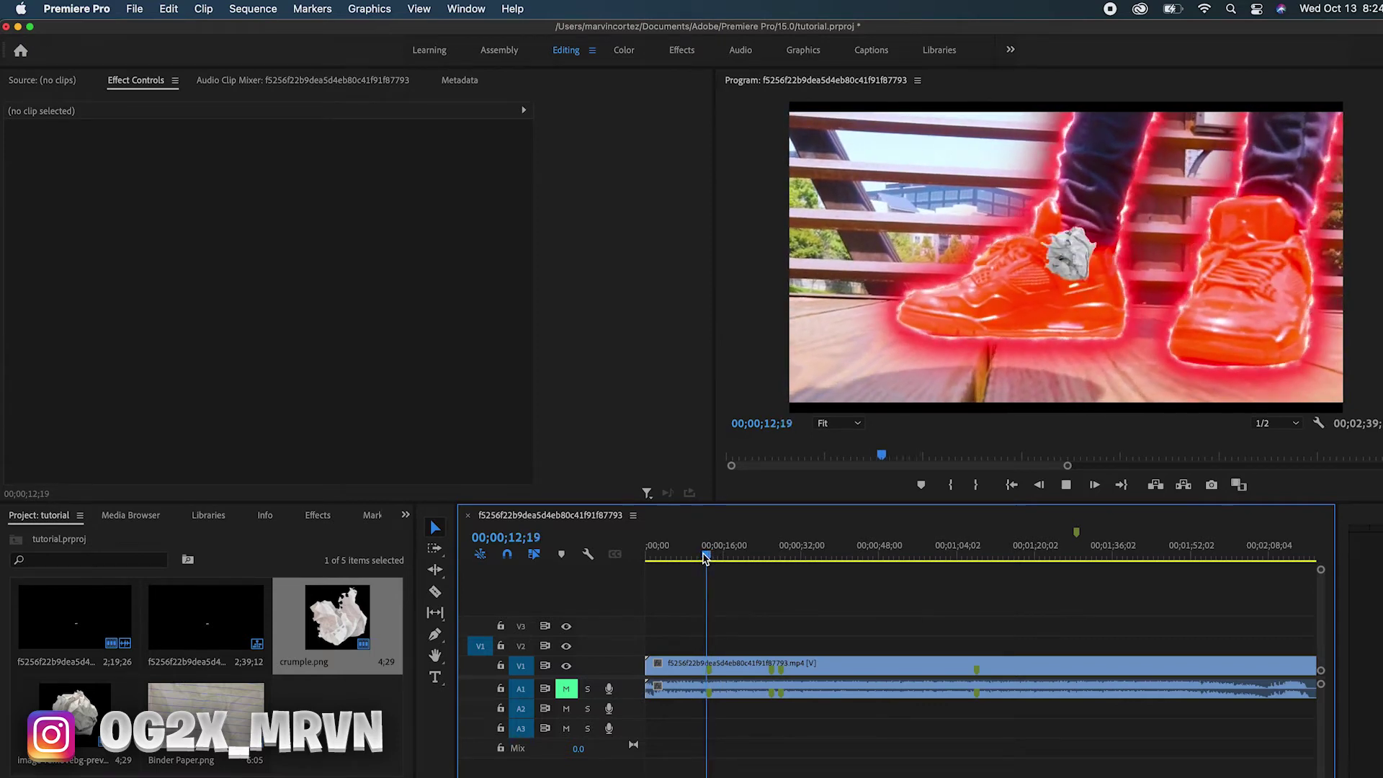
key(space)
click(897, 559)
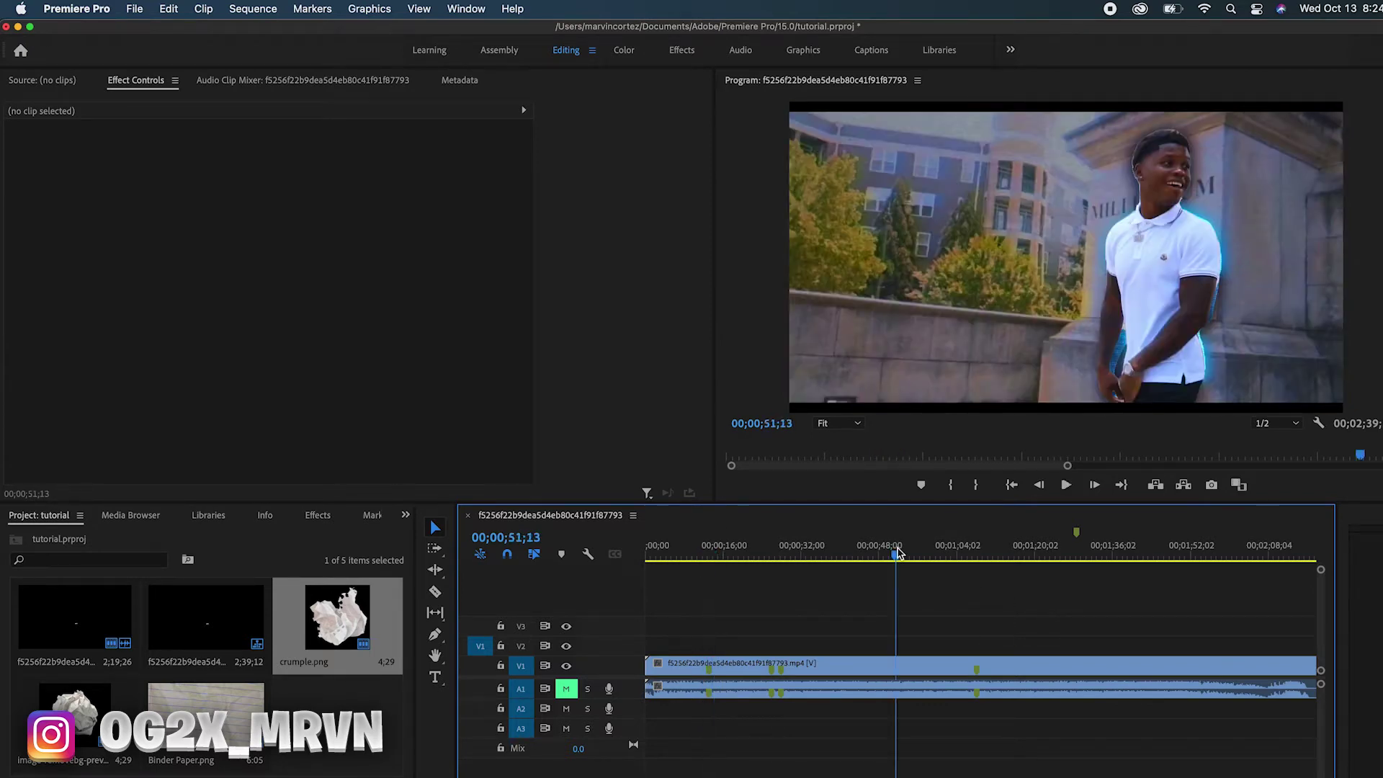
drag(897, 559, 986, 562)
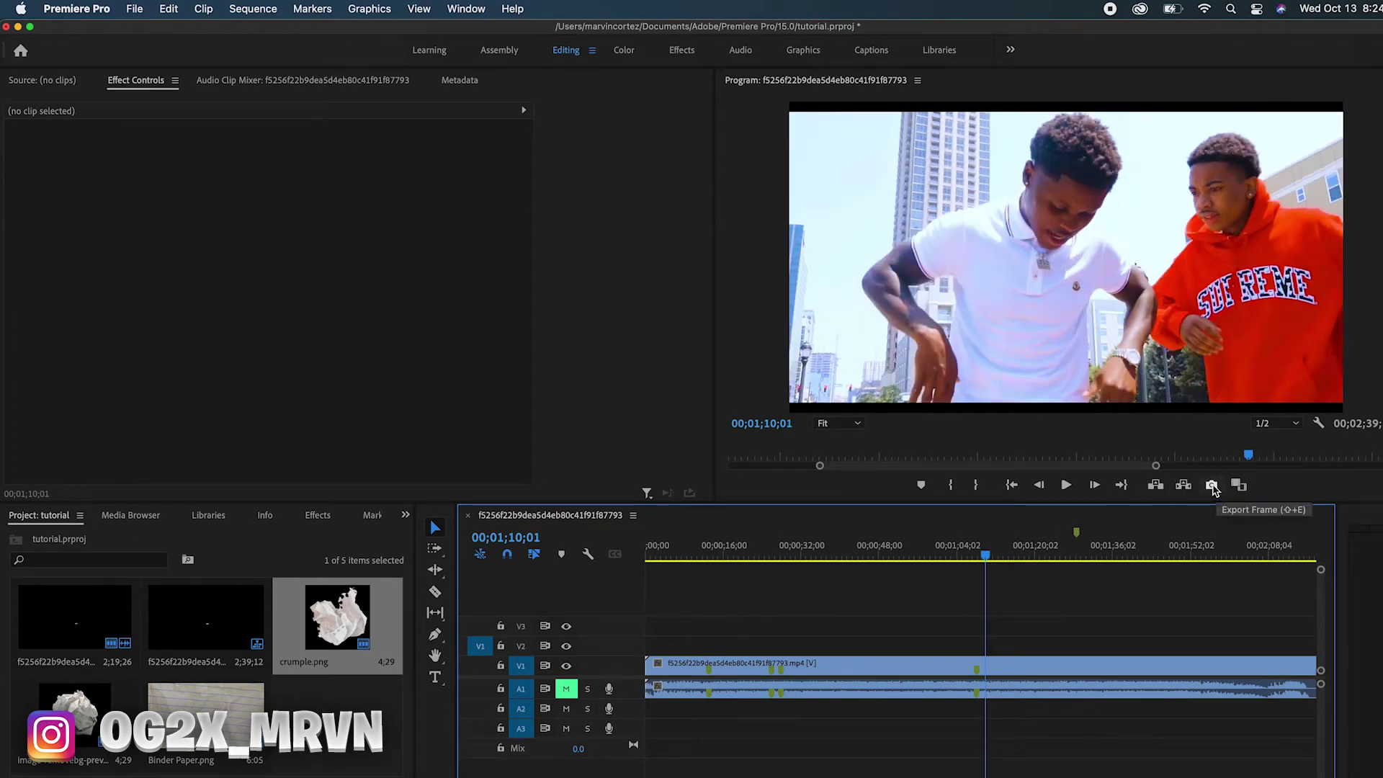
click(1212, 486)
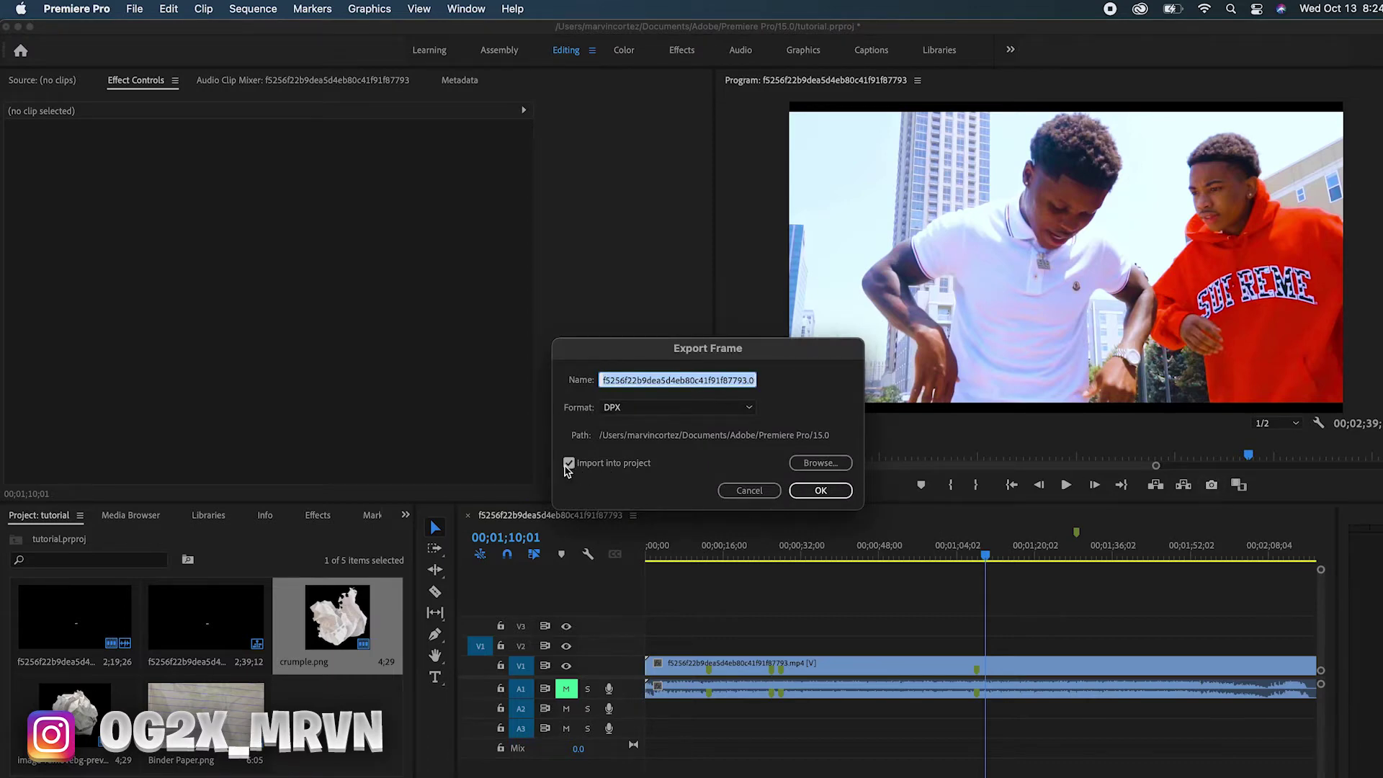
click(821, 490)
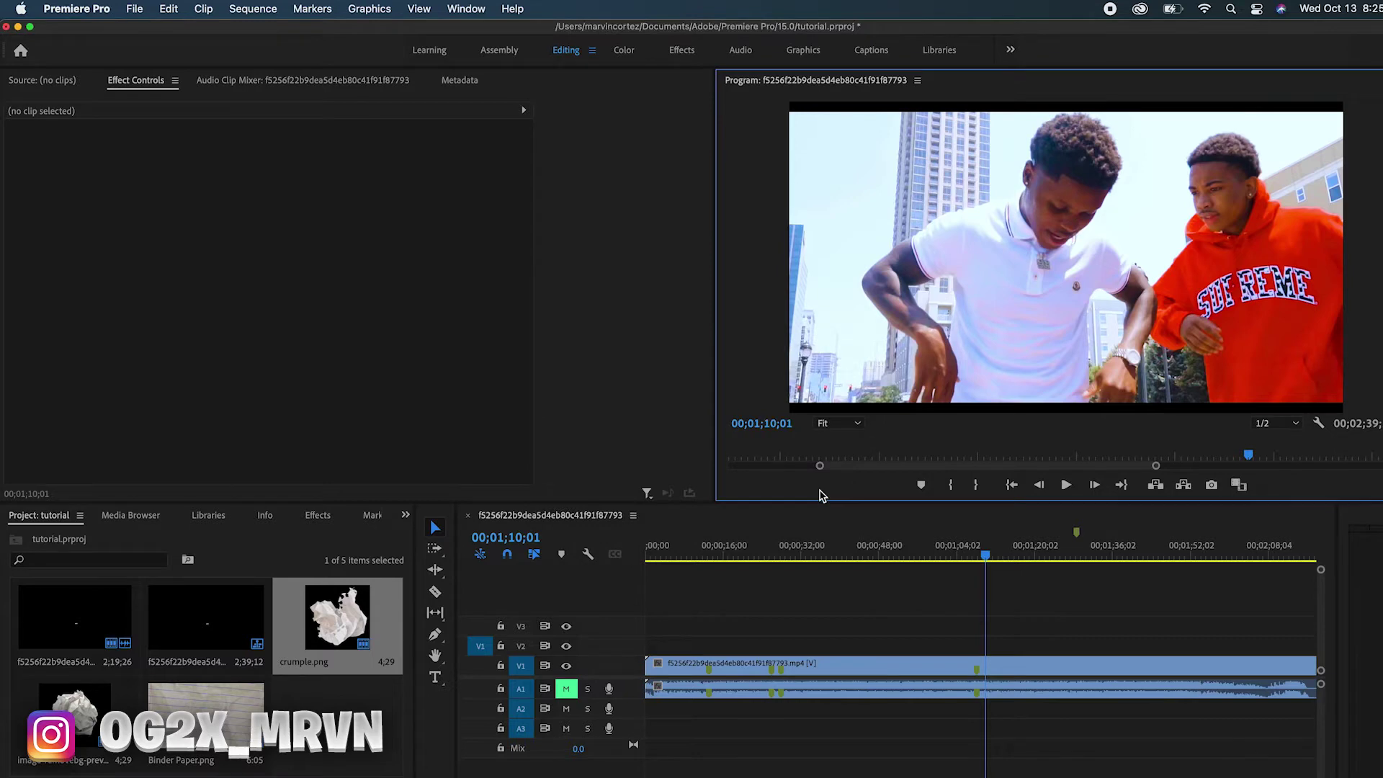
Place the exported still on track V2 at 00;01;10;01 and slow its speed to 1%
drag(337, 724, 987, 645)
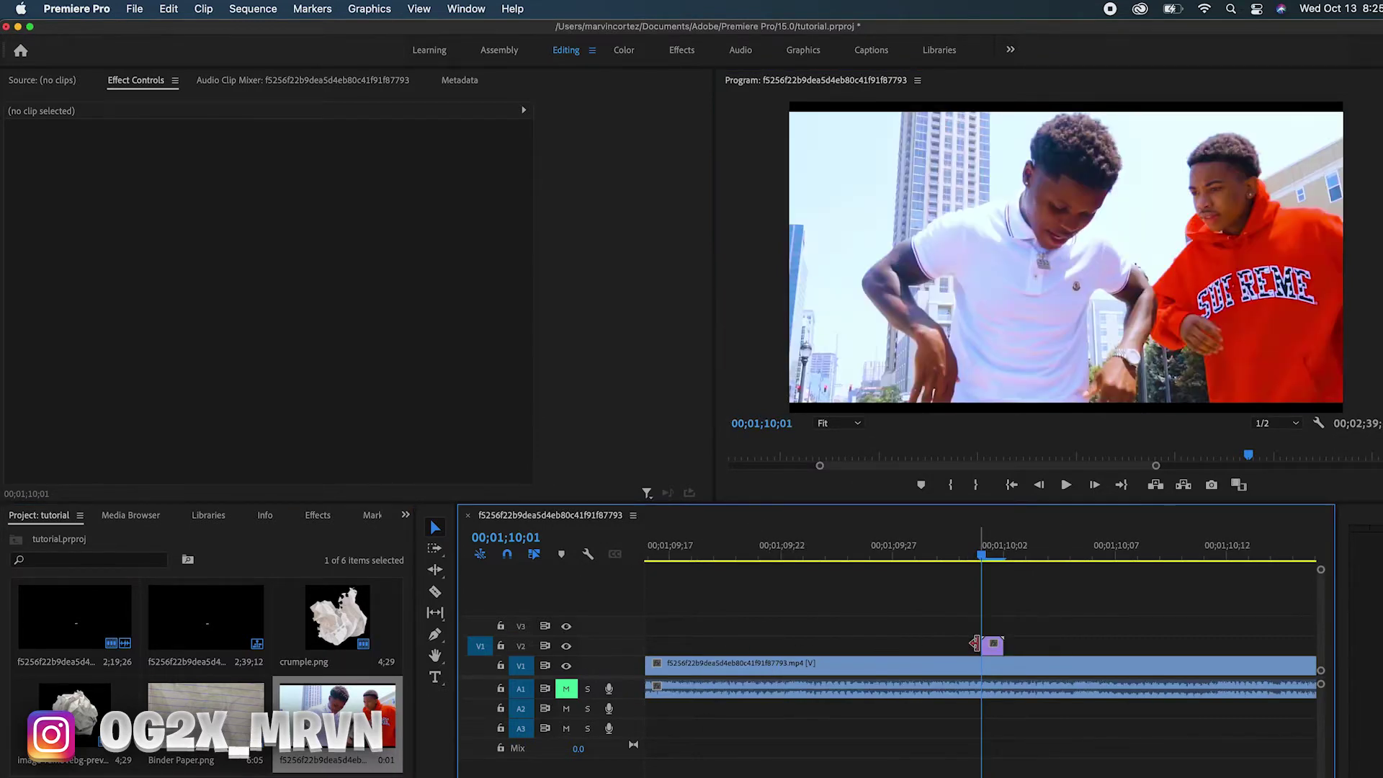
click(988, 645)
key(equal)
key(equal)
key(equal)
key(equal)
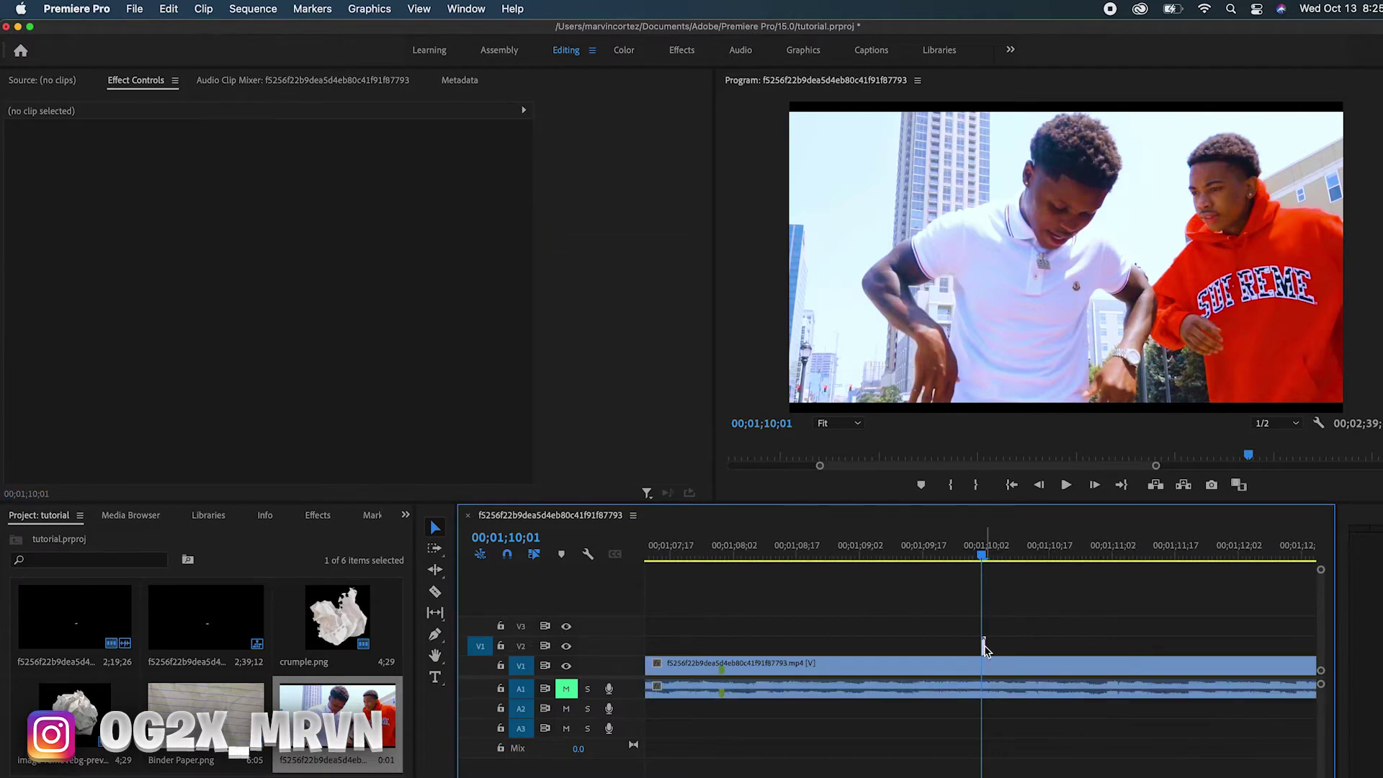
right_click(988, 645)
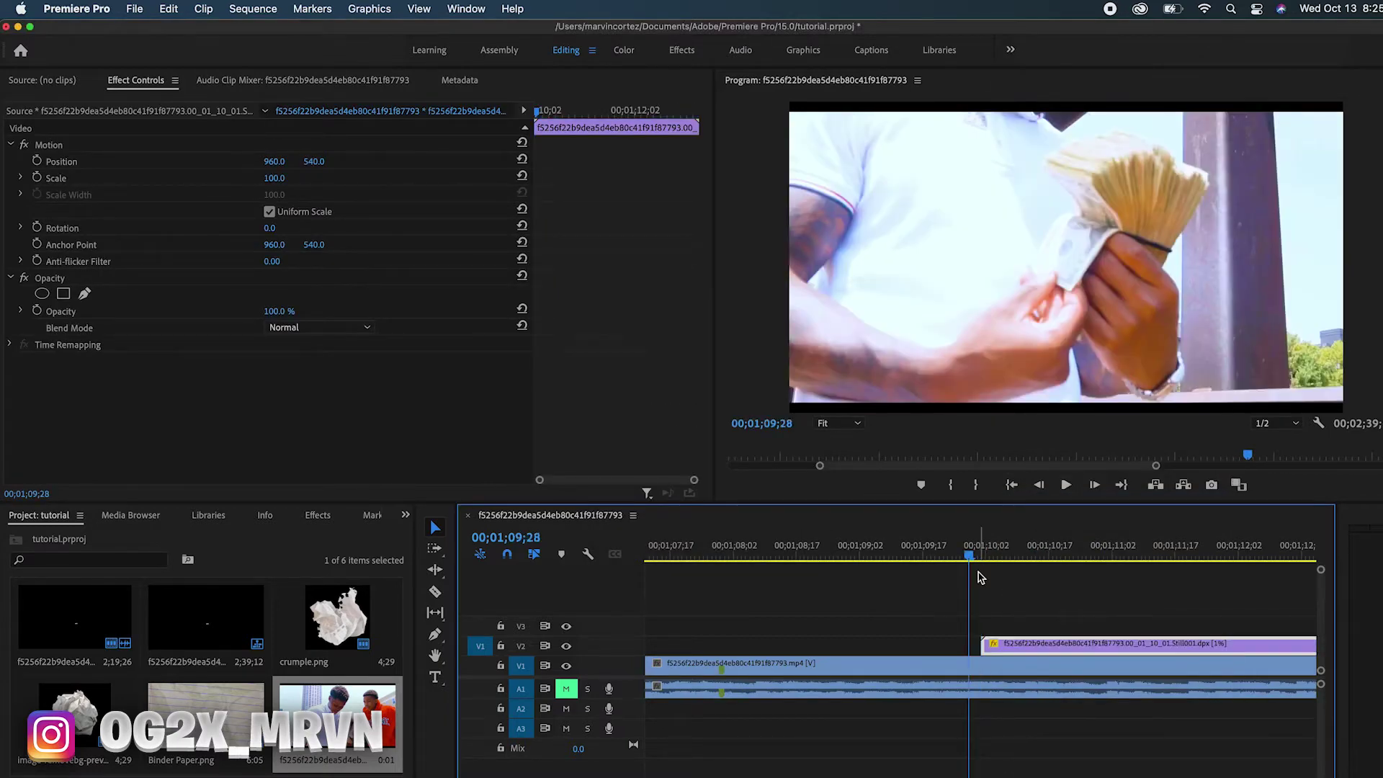
Move the still on track V2 so that it starts at 00;01;09;29
key(Right)
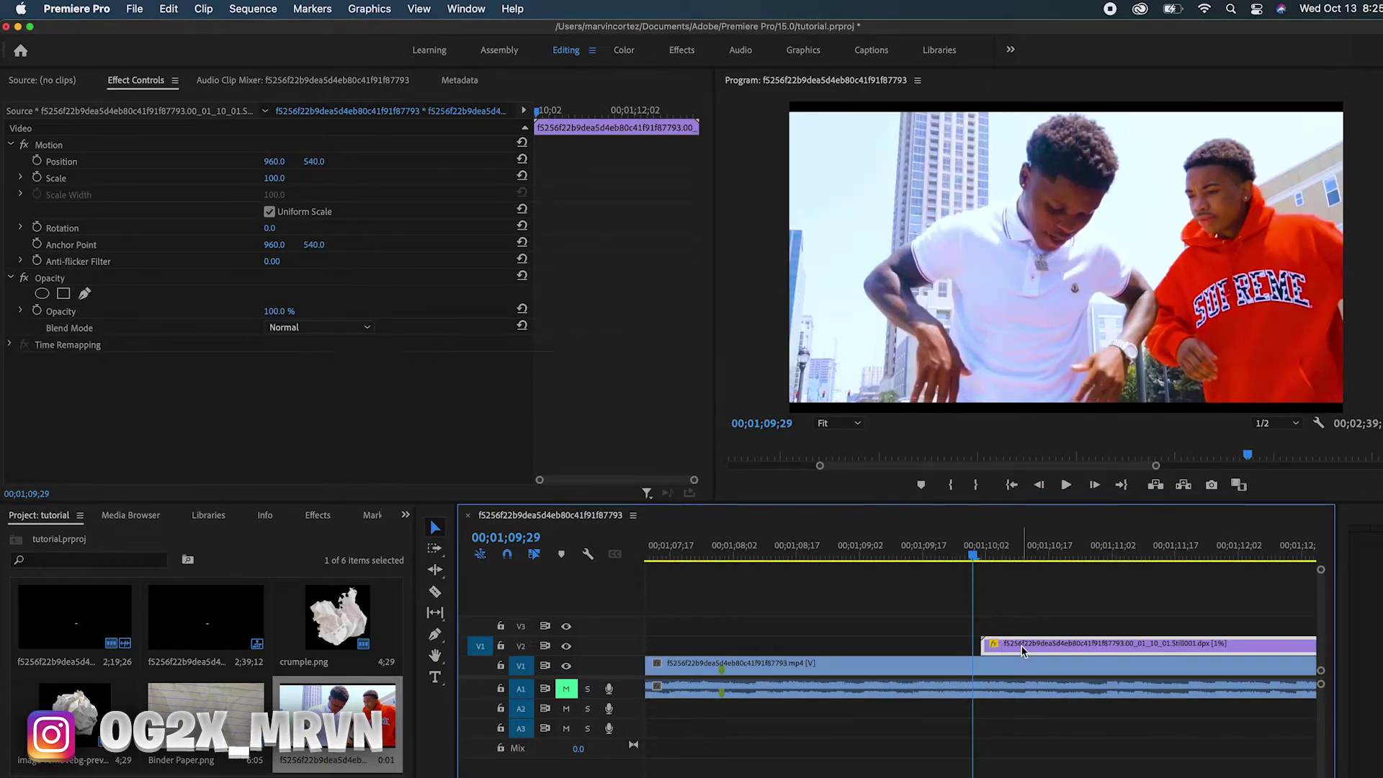
drag(1023, 651, 1015, 645)
click(1007, 766)
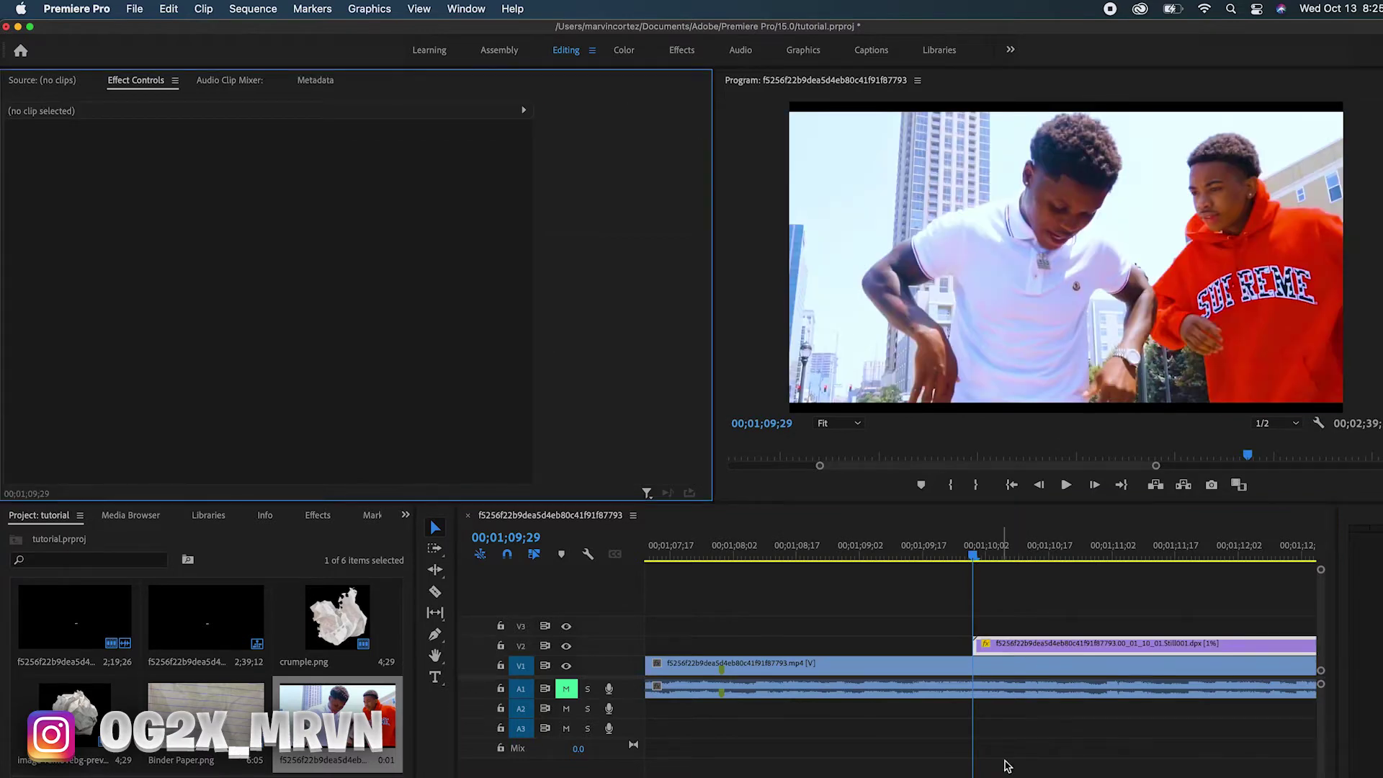
Start a Pen opacity mask on the still, tracing the white-shirted man's head from the crown down to his ear
click(1033, 641)
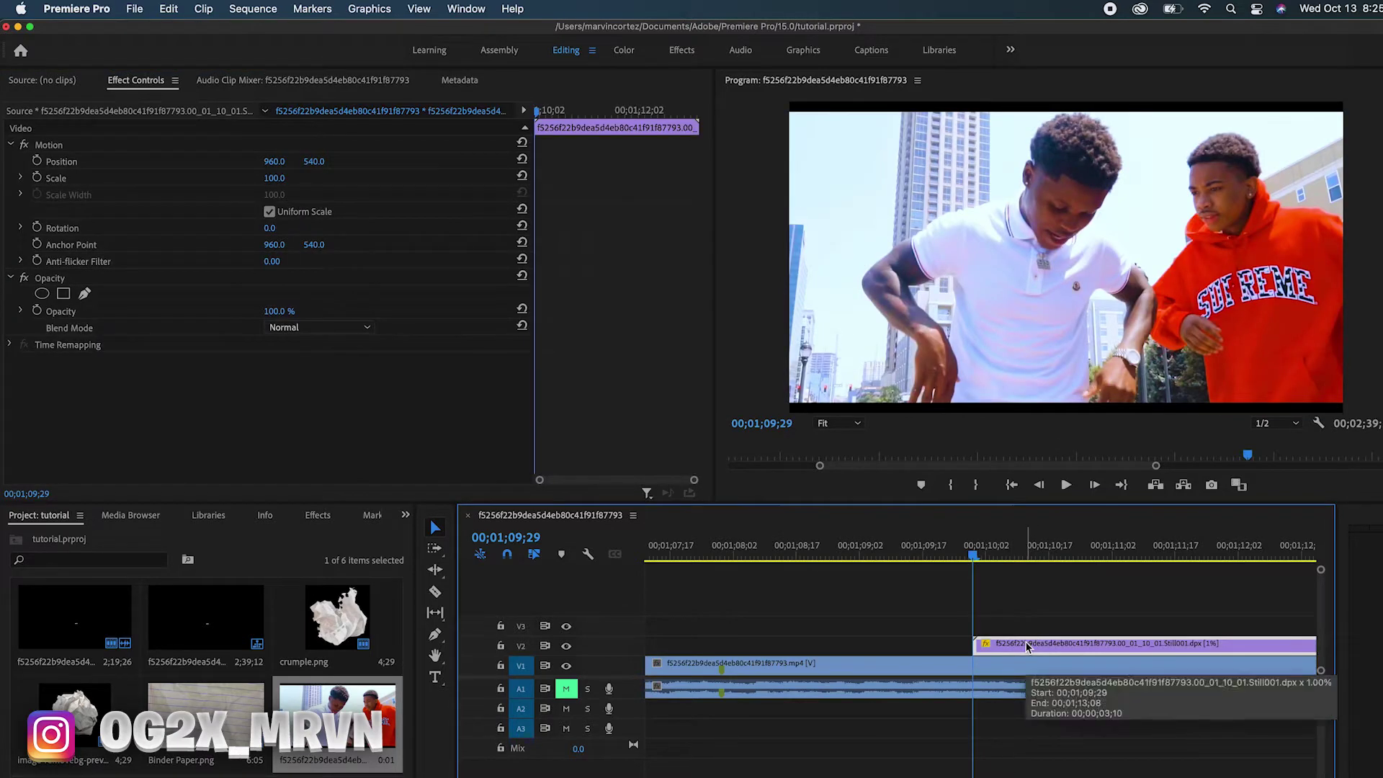
click(85, 295)
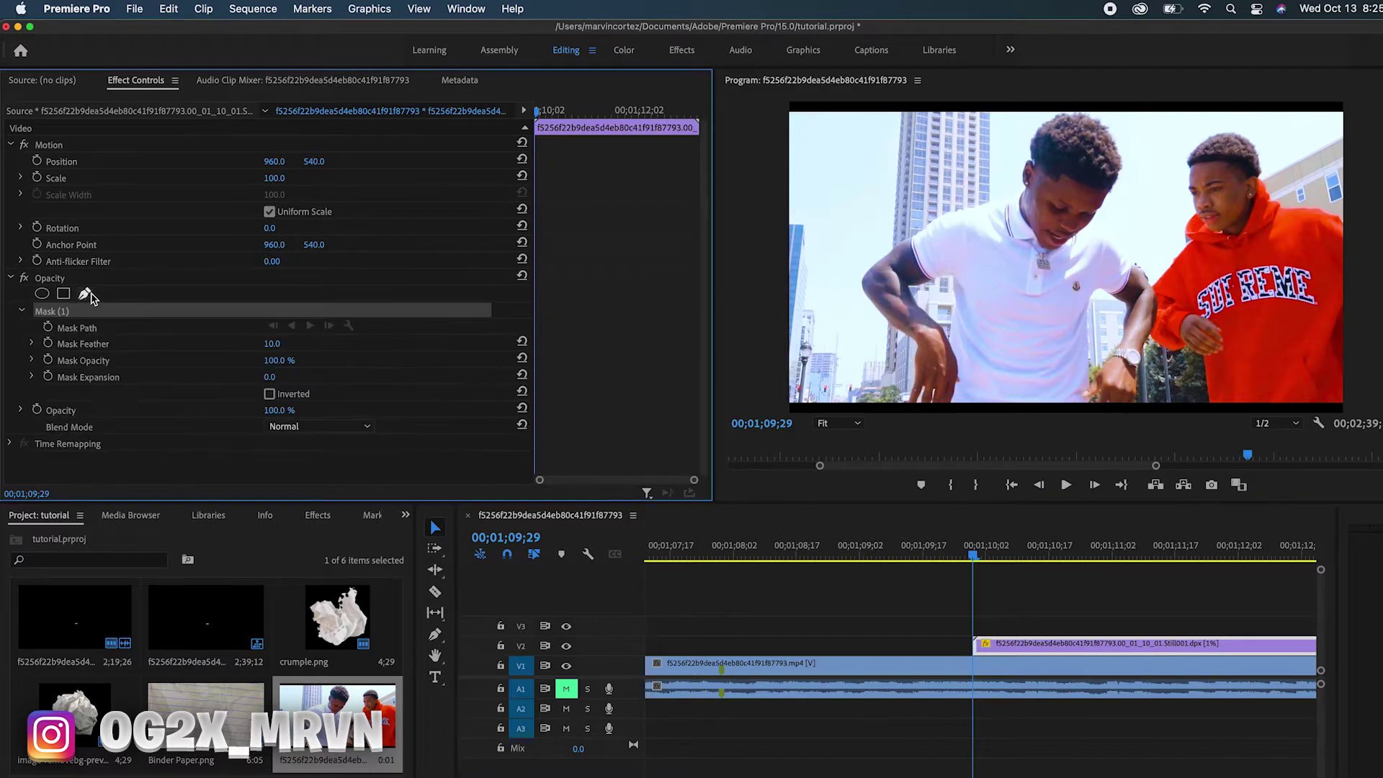
click(840, 423)
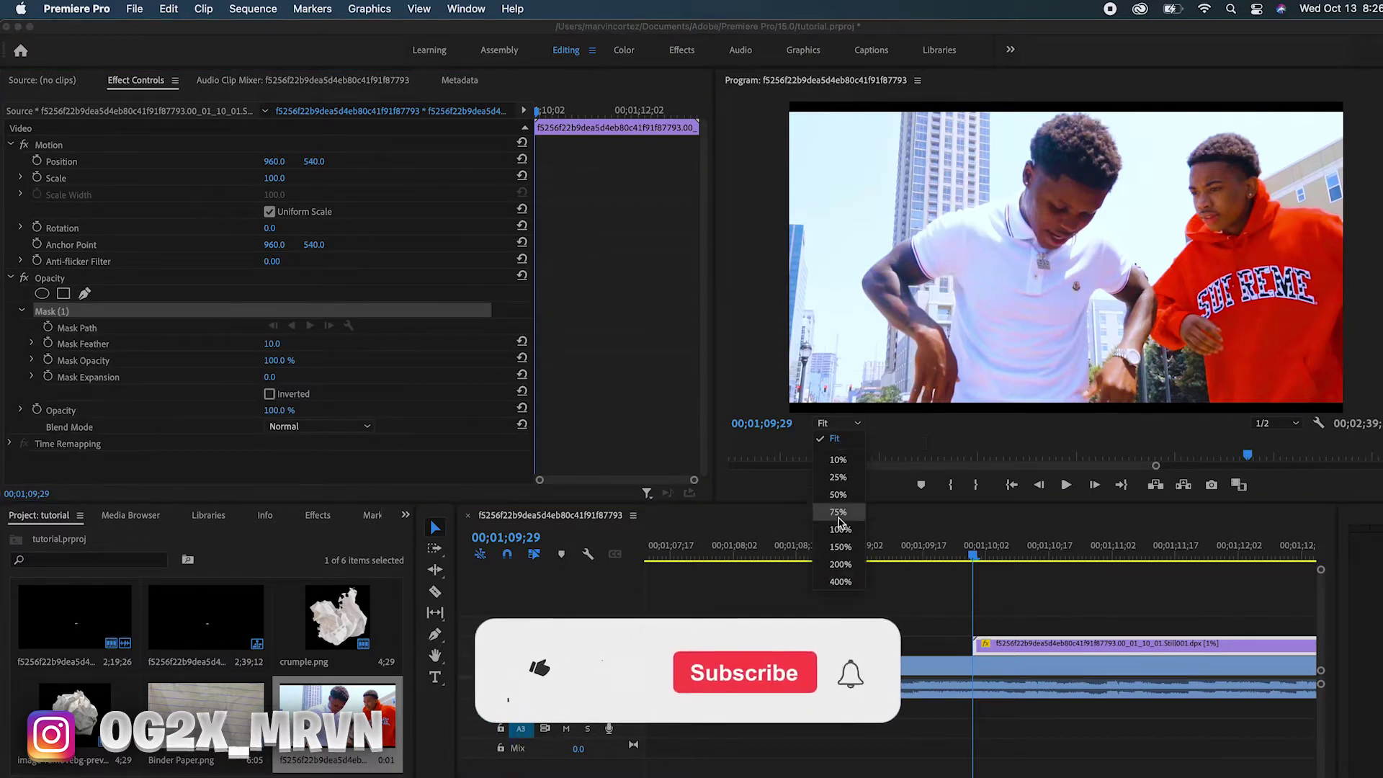
click(840, 564)
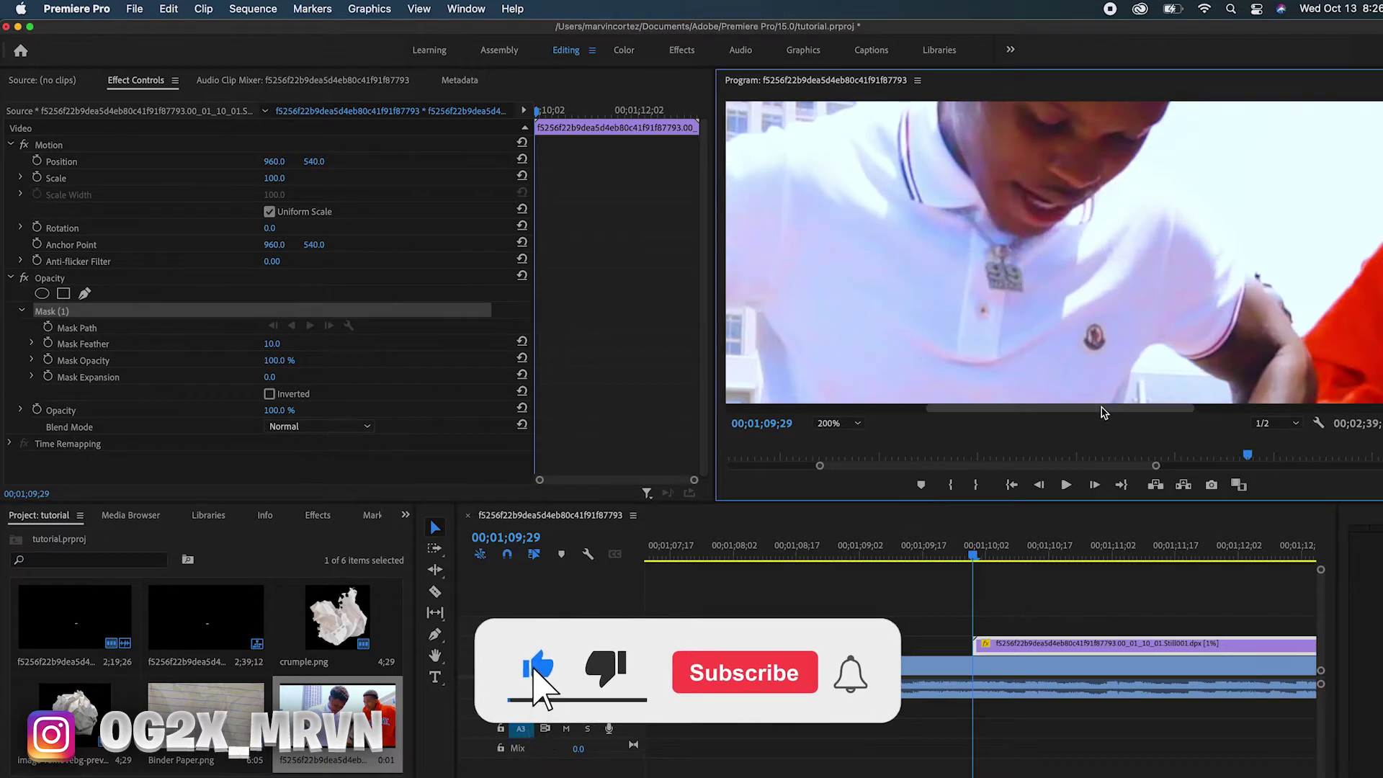
scroll(1009, 252, up, 5)
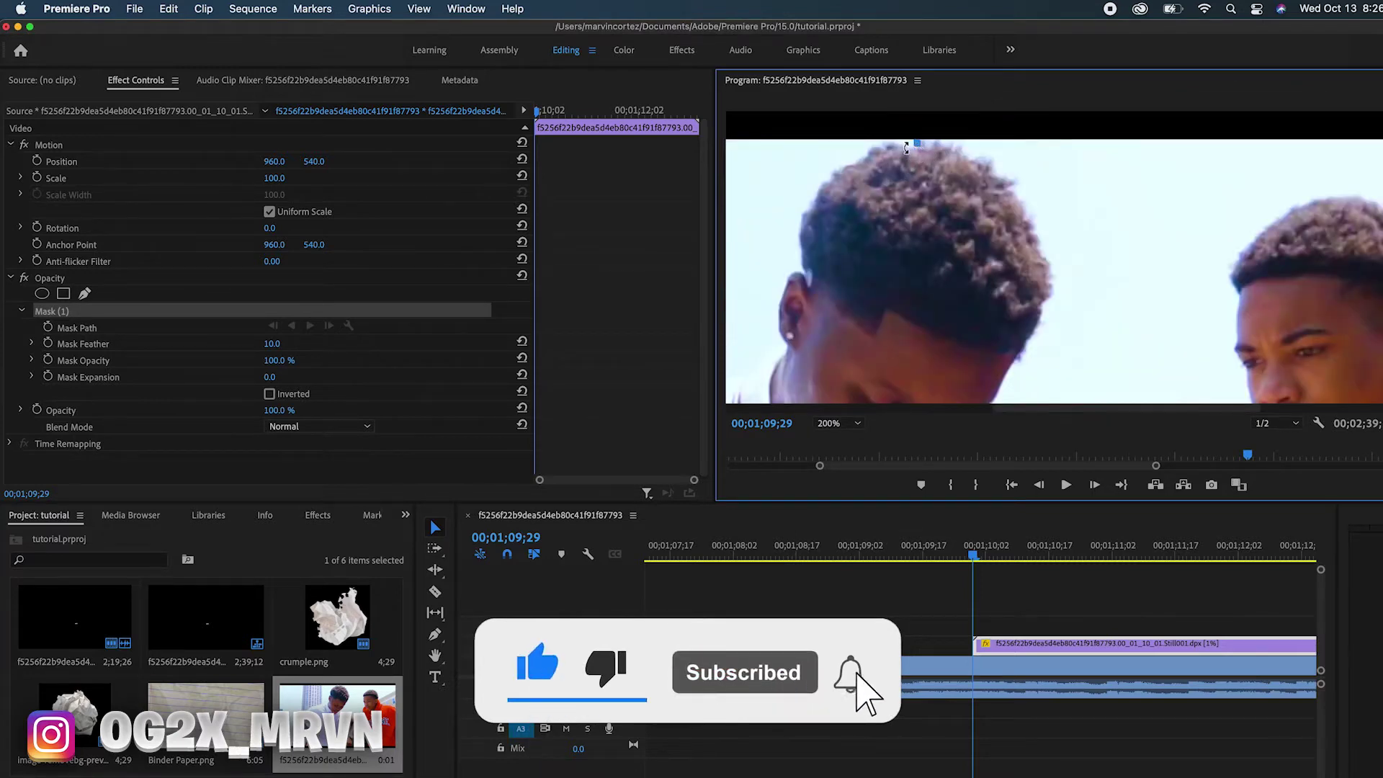
click(868, 157)
click(844, 167)
click(808, 208)
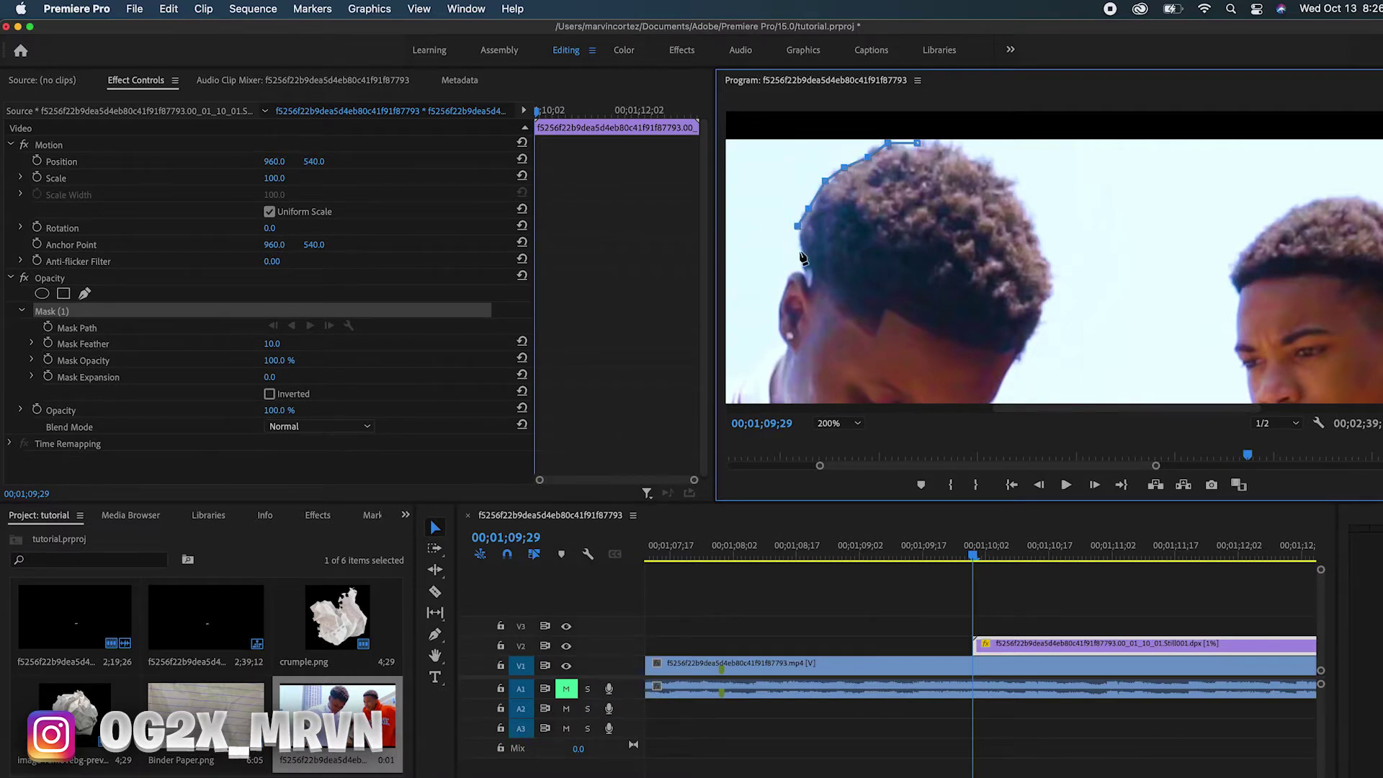
click(806, 279)
drag(787, 281, 786, 275)
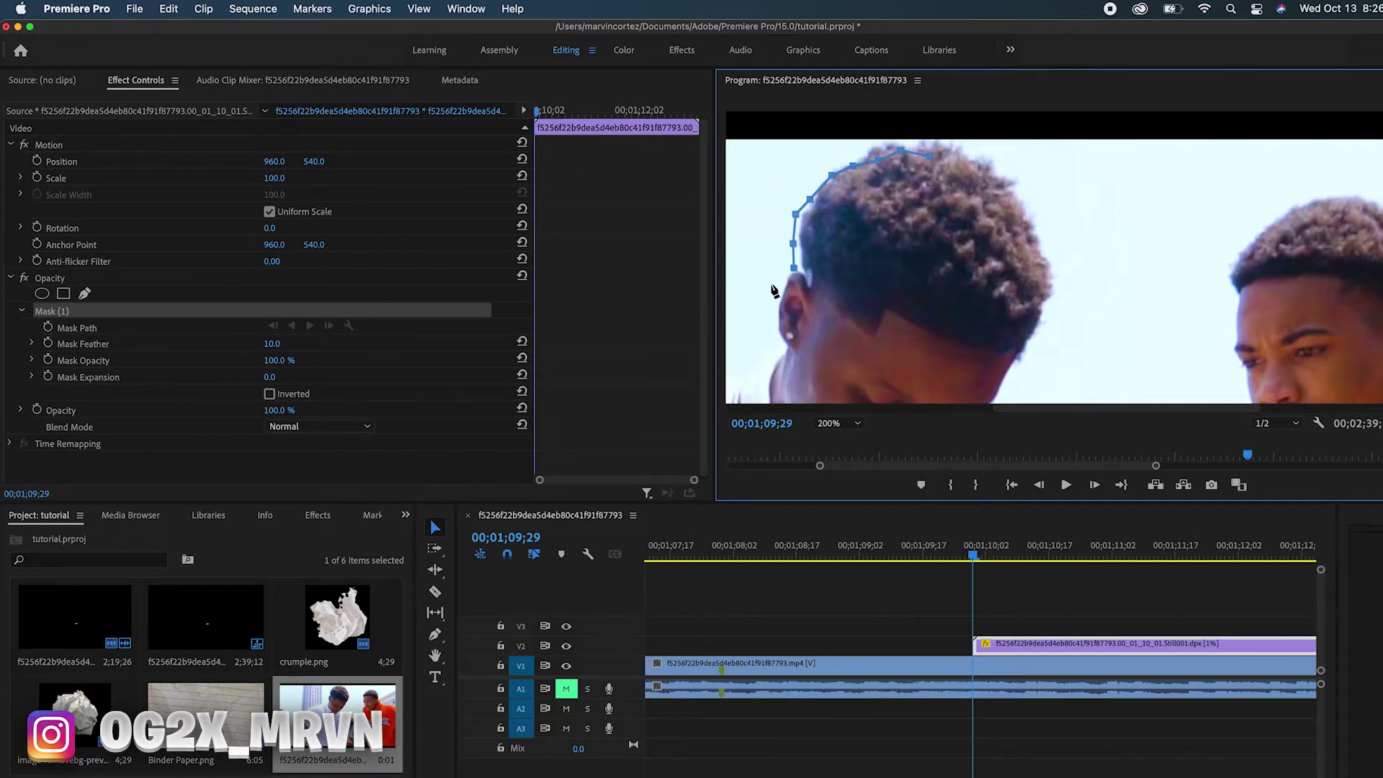
Continue the mask path along the shoulder and arm on the picture's left side, down to the hand
drag(1071, 410, 883, 408)
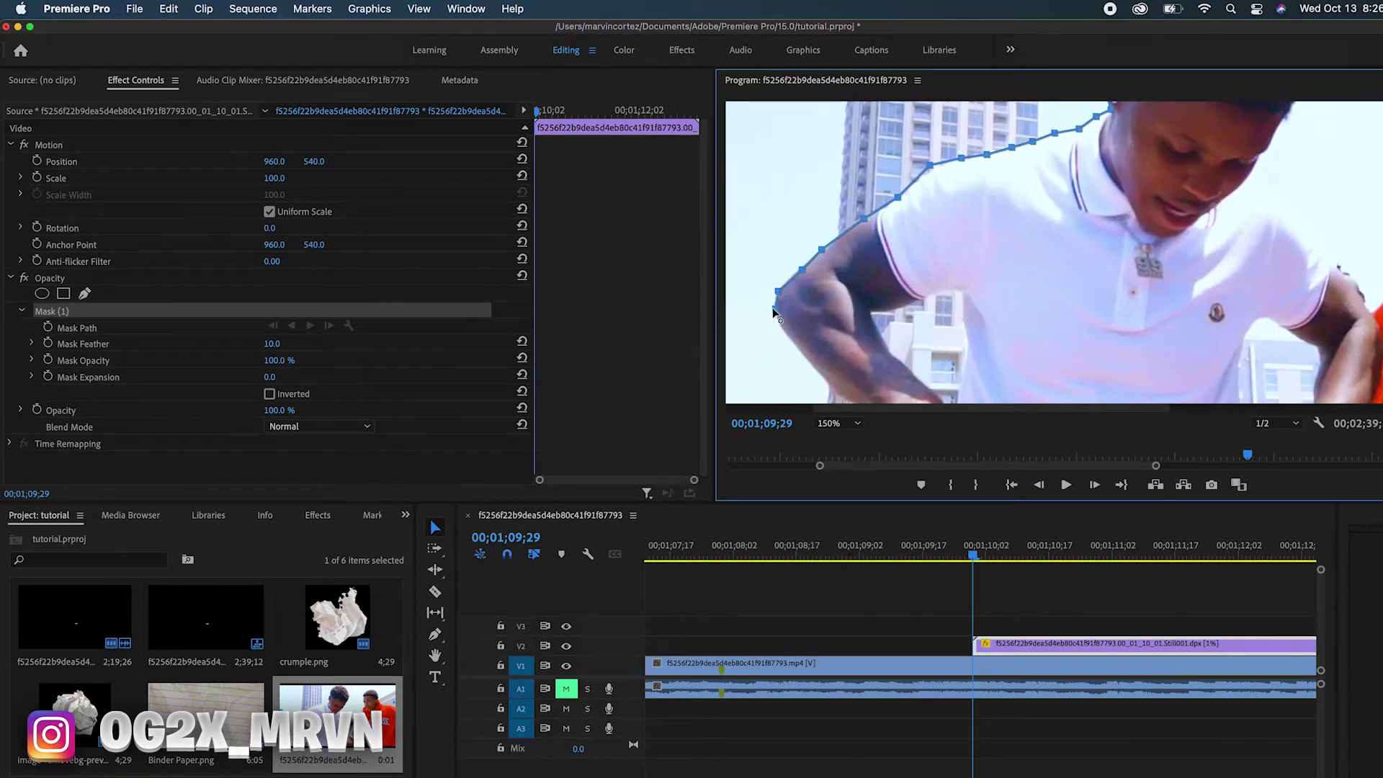
scroll(886, 346, down, 3)
scroll(868, 360, down, 1)
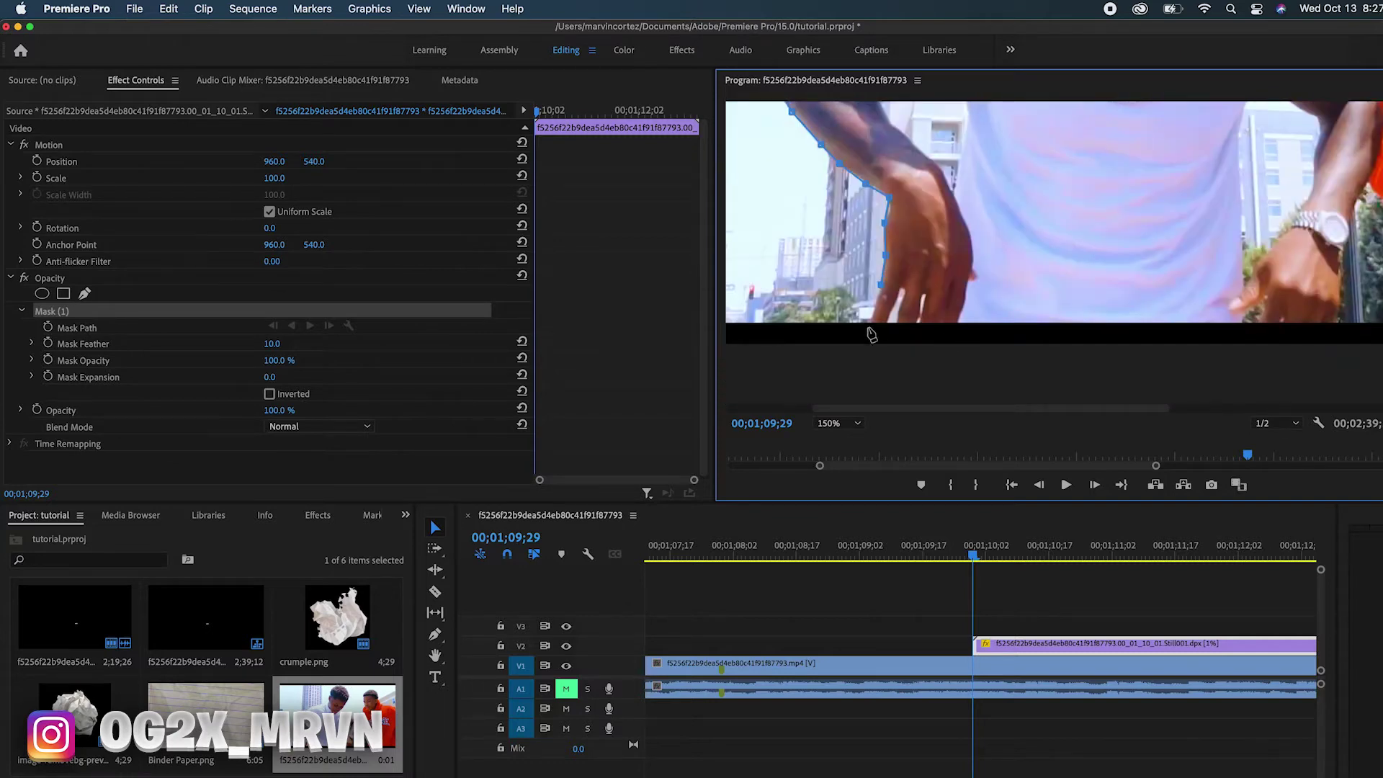
Trace the mask around the fingers, across the picture's lower edge and up the arm wearing the watch
click(885, 324)
click(901, 289)
click(899, 321)
click(923, 295)
click(922, 323)
click(1244, 324)
click(1276, 323)
click(1304, 324)
click(1340, 323)
click(1345, 251)
click(1353, 211)
click(1378, 154)
Close the mask over the far shoulder, neck and head, and hide track V1 to check the cutout
scroll(1052, 252, up, 2)
scroll(1052, 252, up, 2)
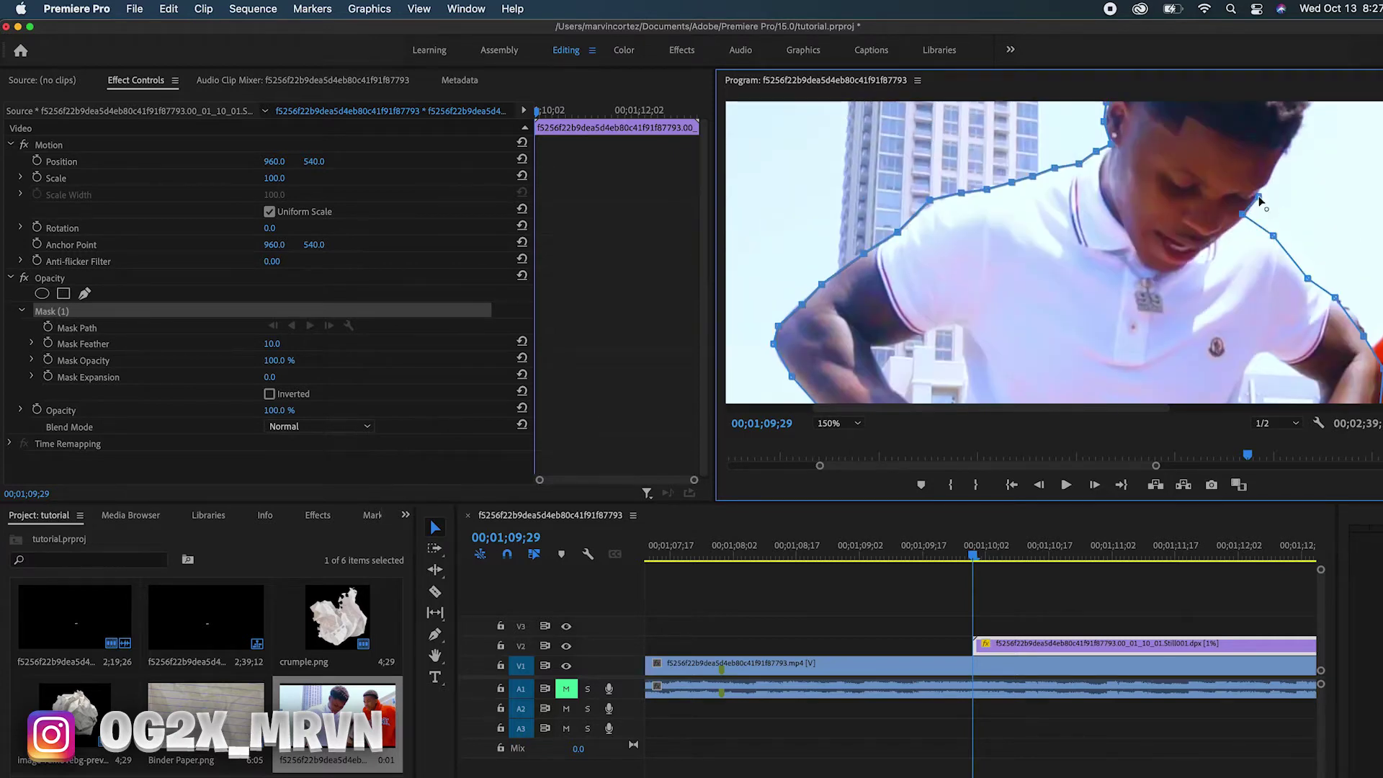
scroll(1100, 262, up, 2)
click(838, 423)
click(835, 438)
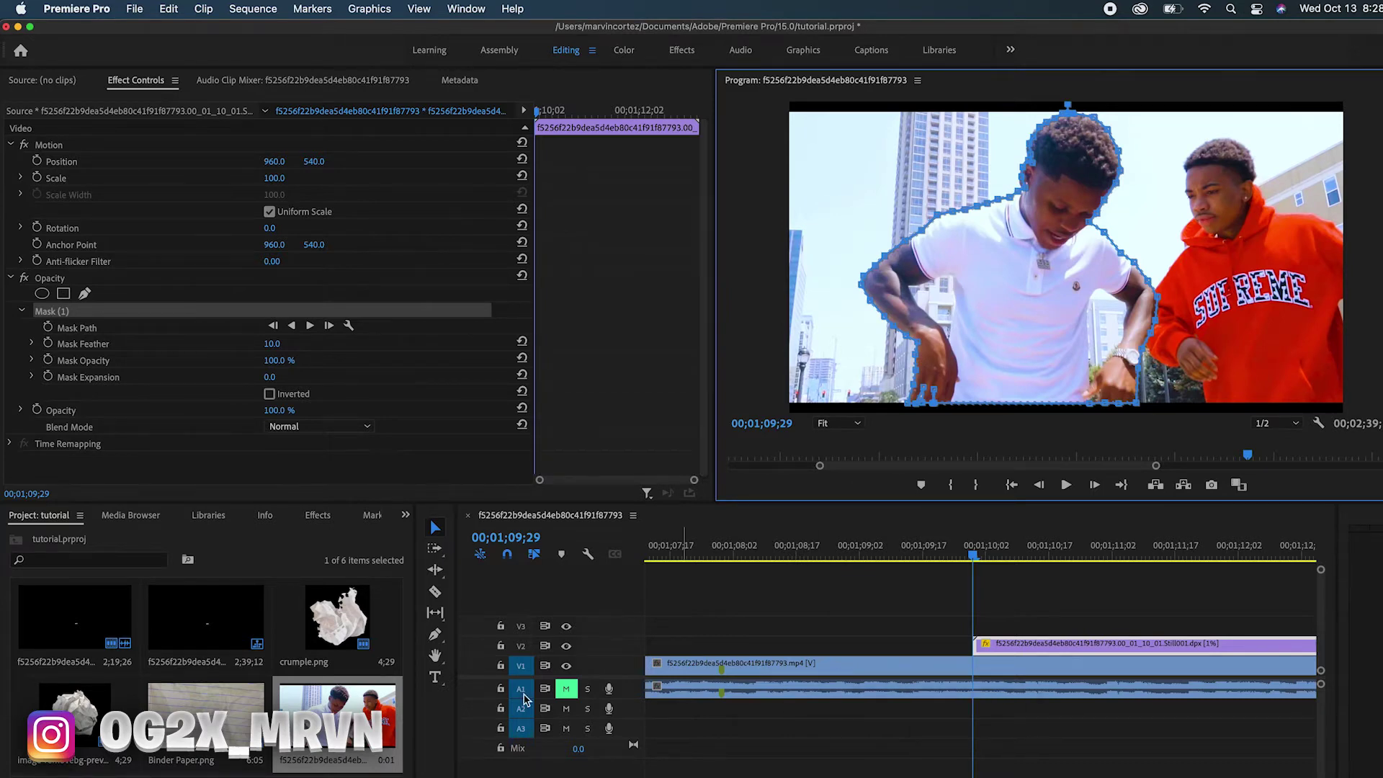
click(566, 666)
click(1092, 596)
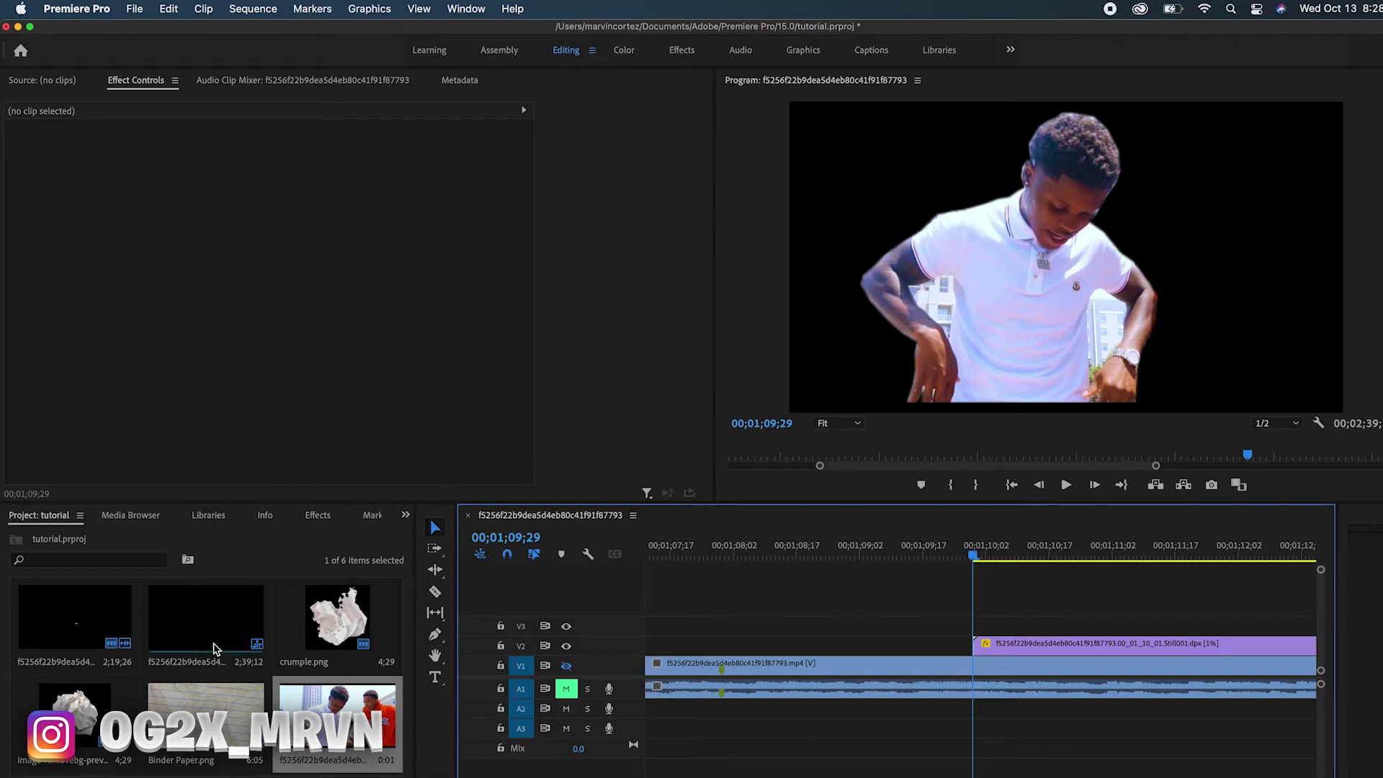
drag(75, 713, 845, 624)
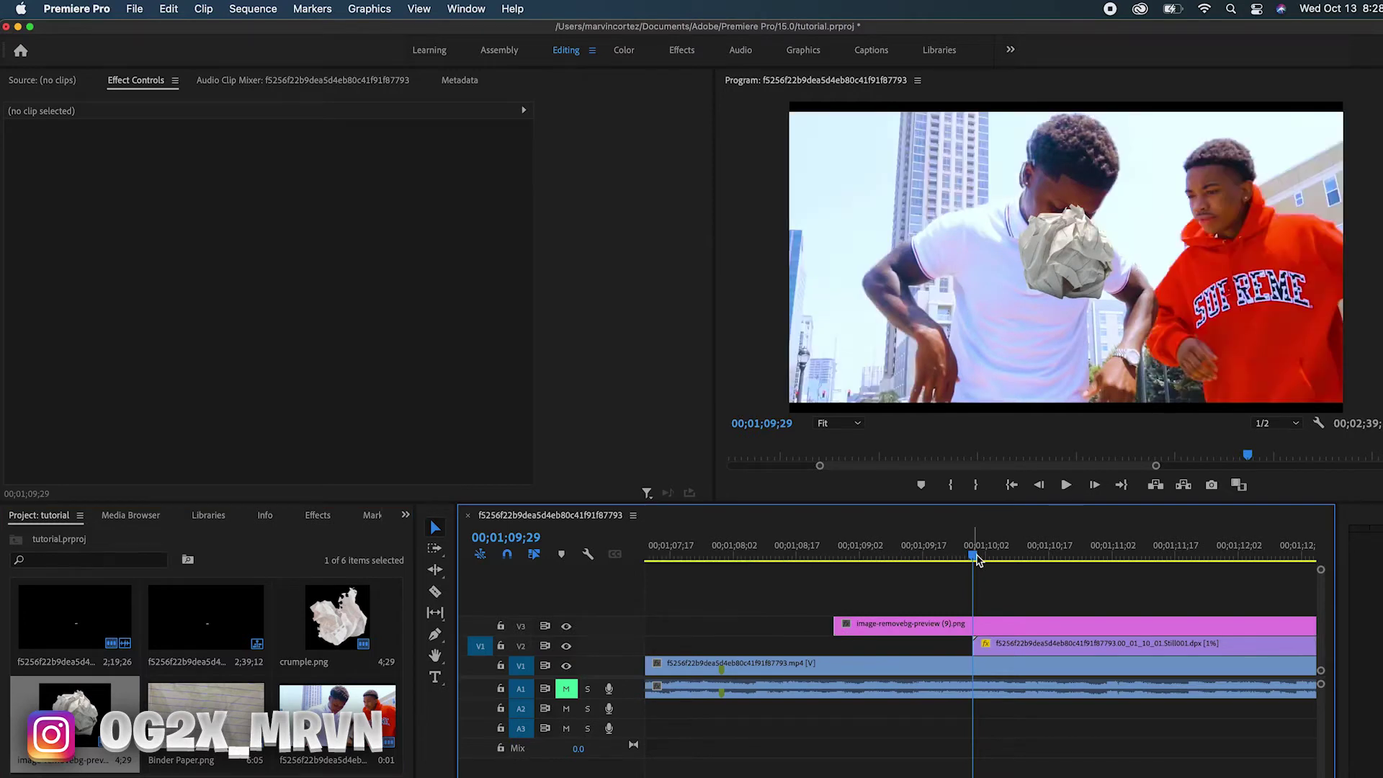
drag(988, 627, 1037, 634)
key(Delete)
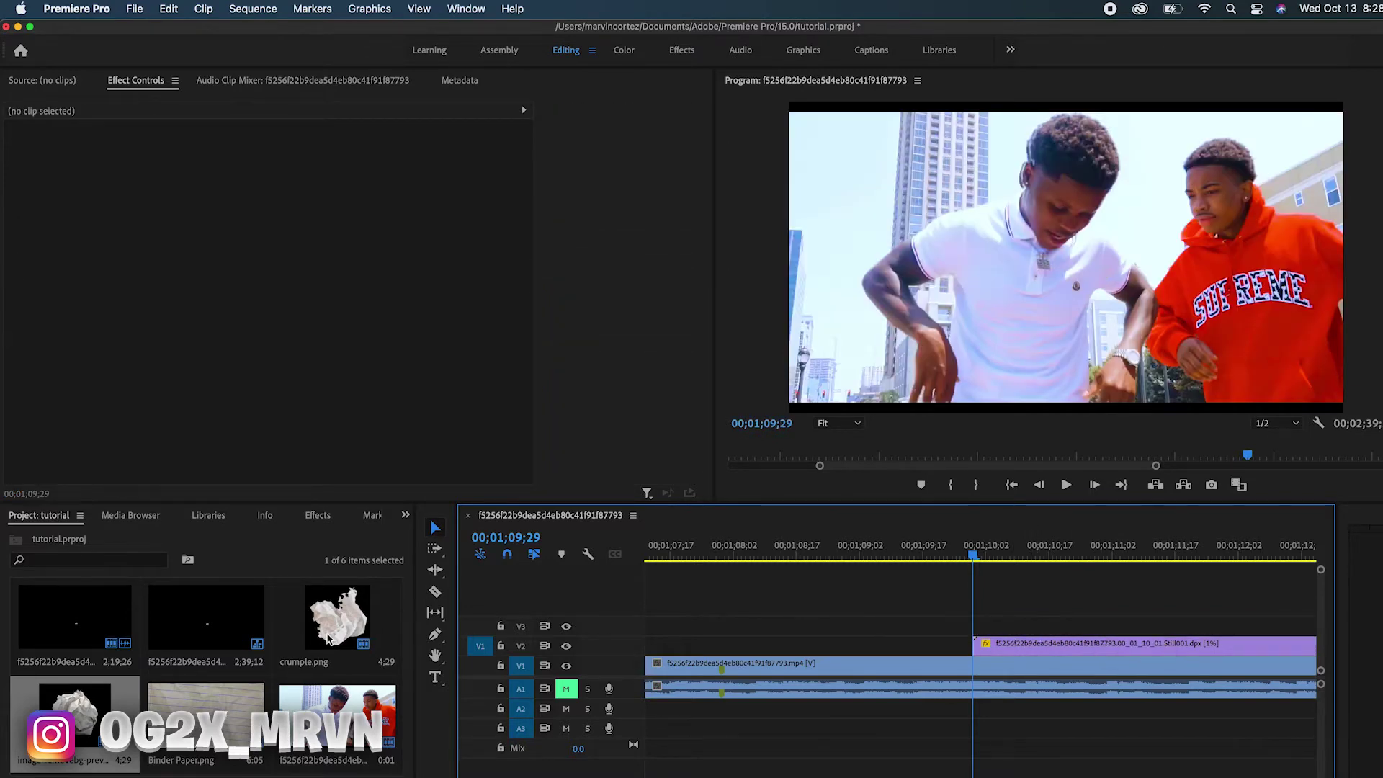
Place crumple.png on track V3 overlapping the still's start and cut it at 00;01;09;26, three frames before the still
double_click(327, 639)
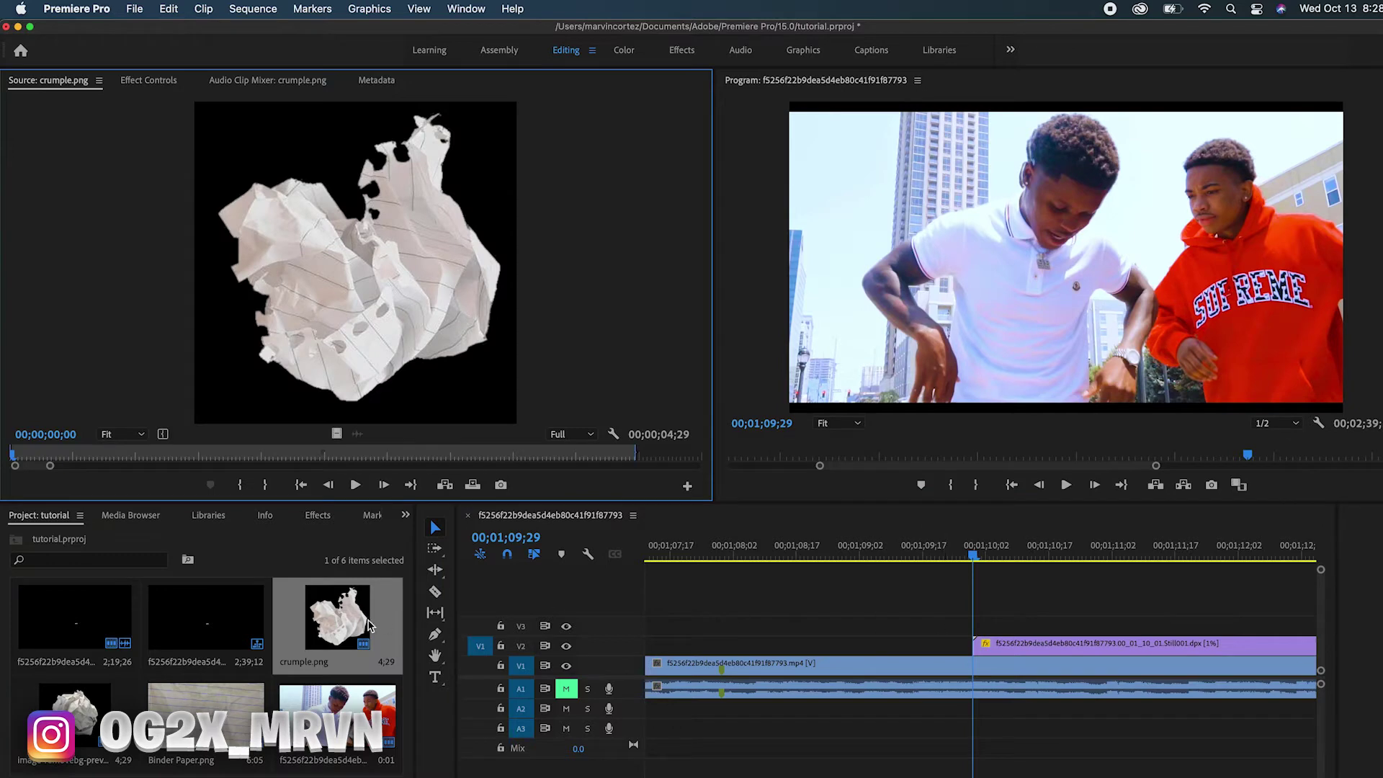
drag(344, 619, 941, 628)
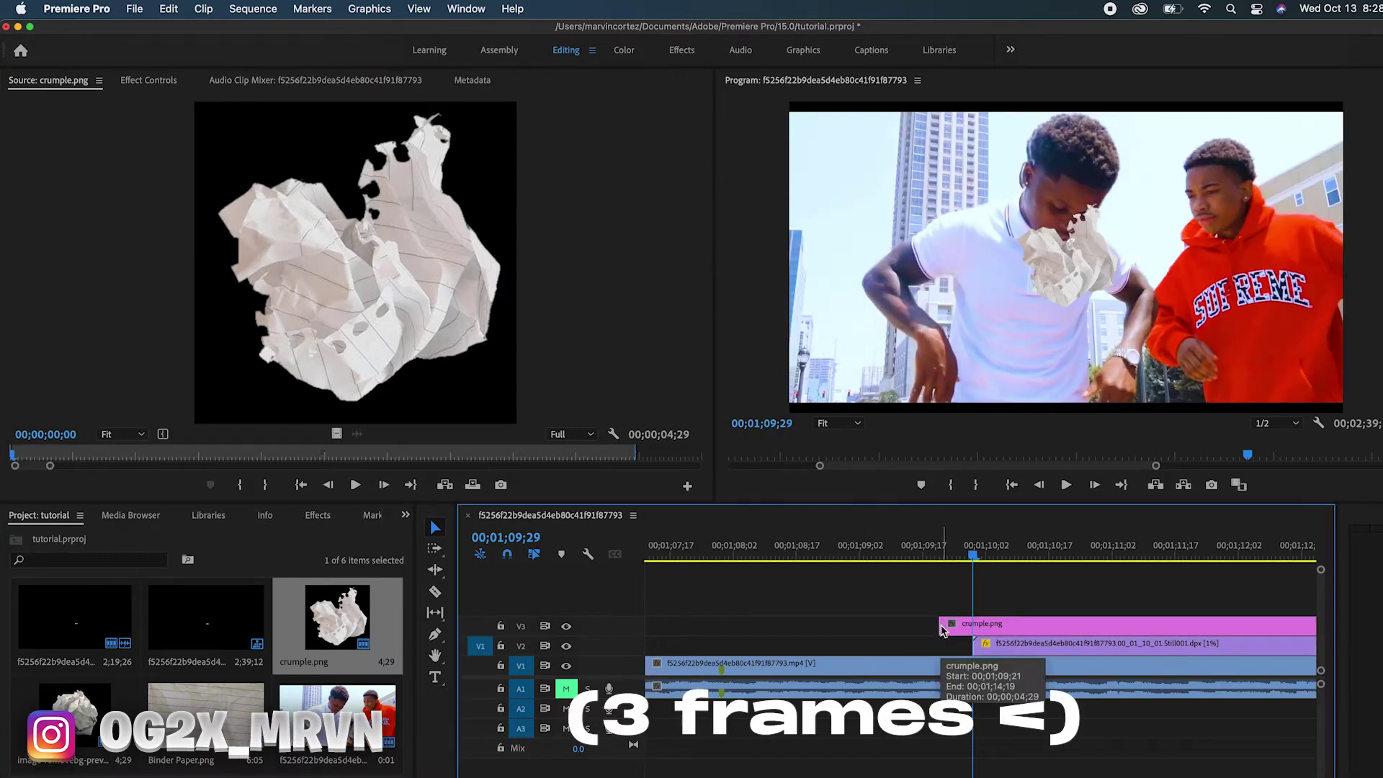
key(Left)
key(Left)
key(Left)
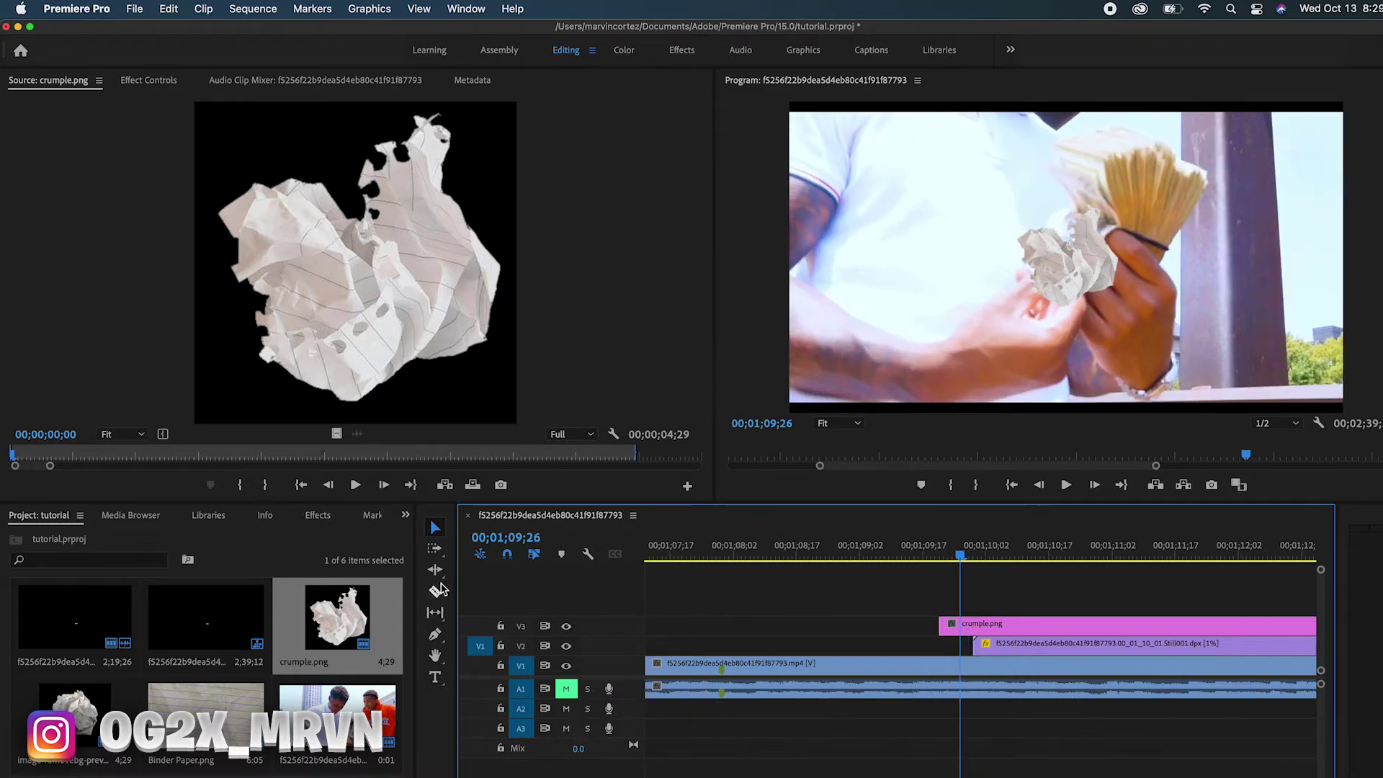
click(436, 591)
click(967, 631)
Cut the crumple.png clip again at 00;01;09;29, where the still begins
key(Right)
key(Right)
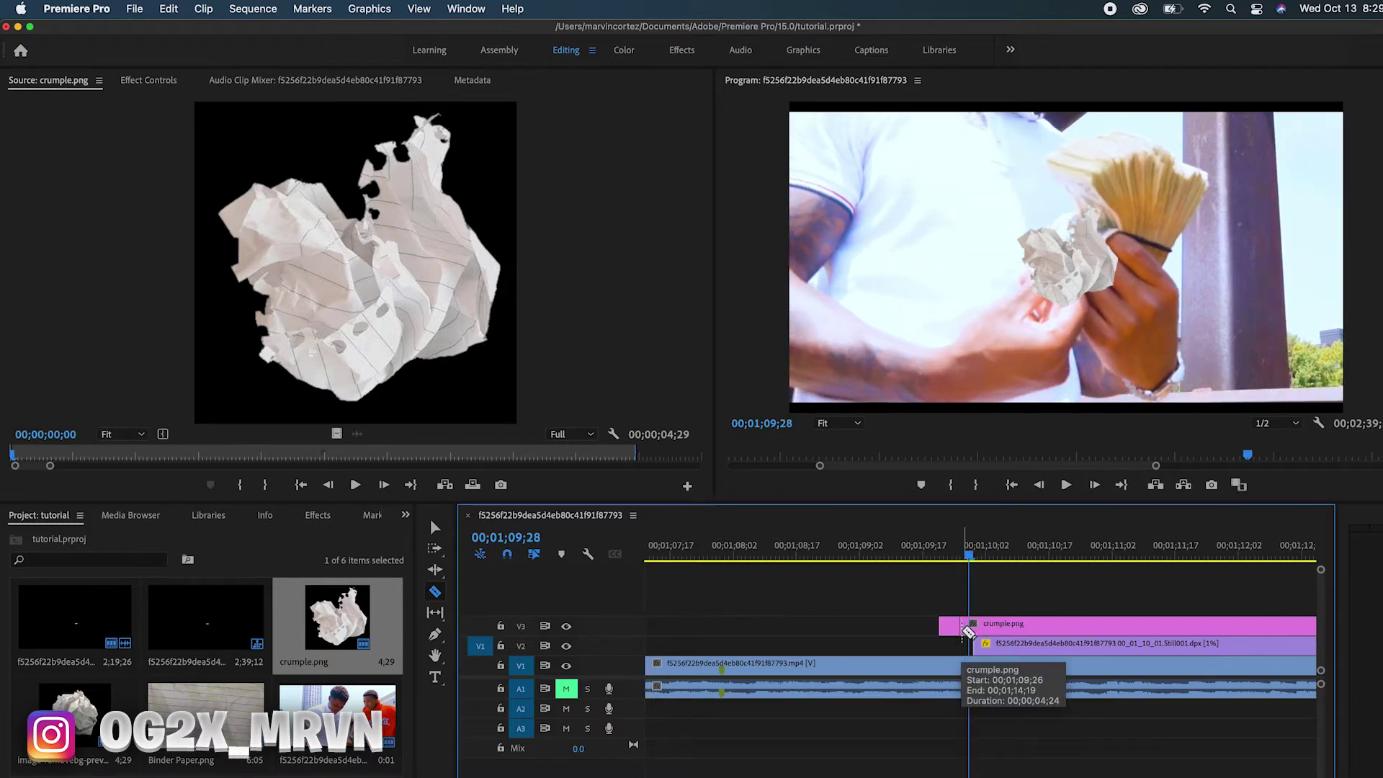
key(Right)
click(972, 627)
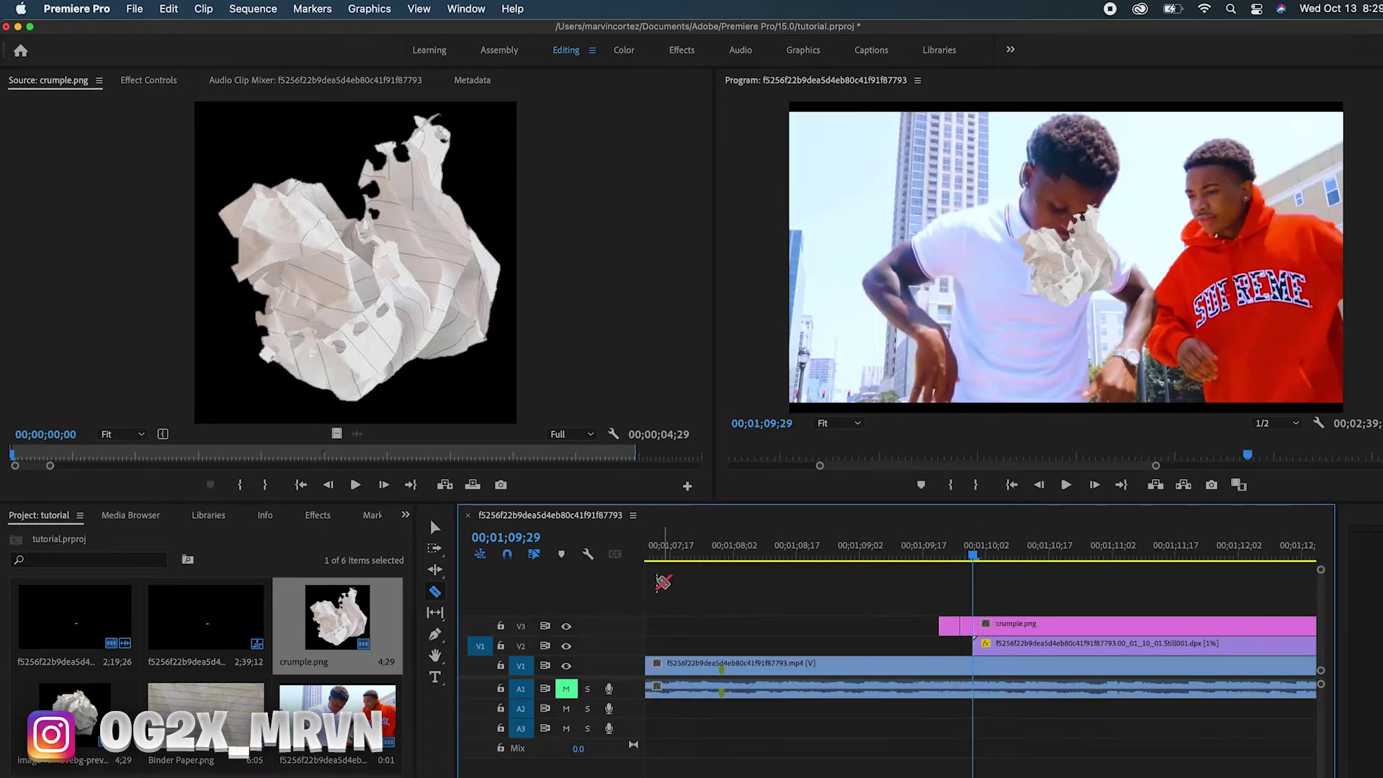
Delete the outer crumple.png pieces and move the remaining three-frame piece to track V2, directly before the still
click(435, 528)
click(940, 626)
click(1018, 626)
key(Delete)
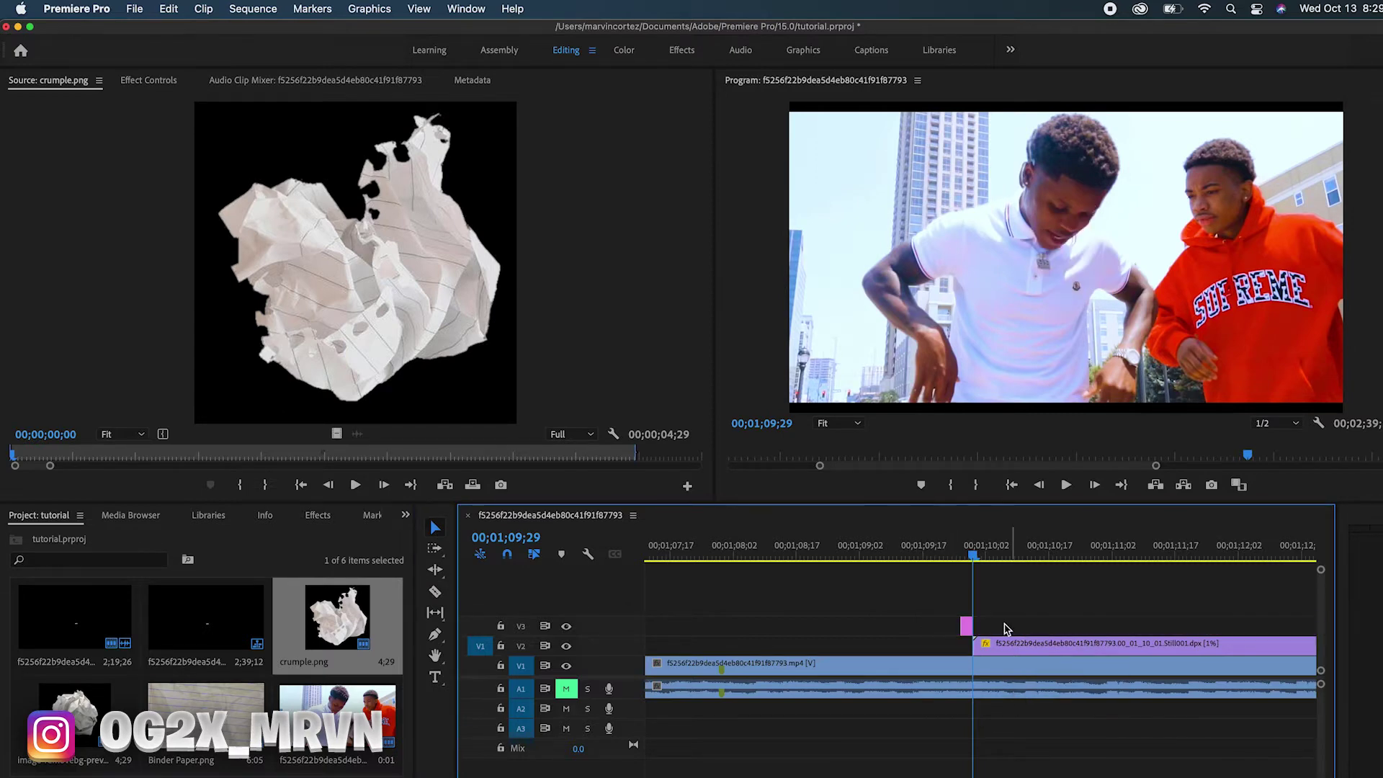
drag(970, 628, 970, 645)
drag(972, 553, 969, 553)
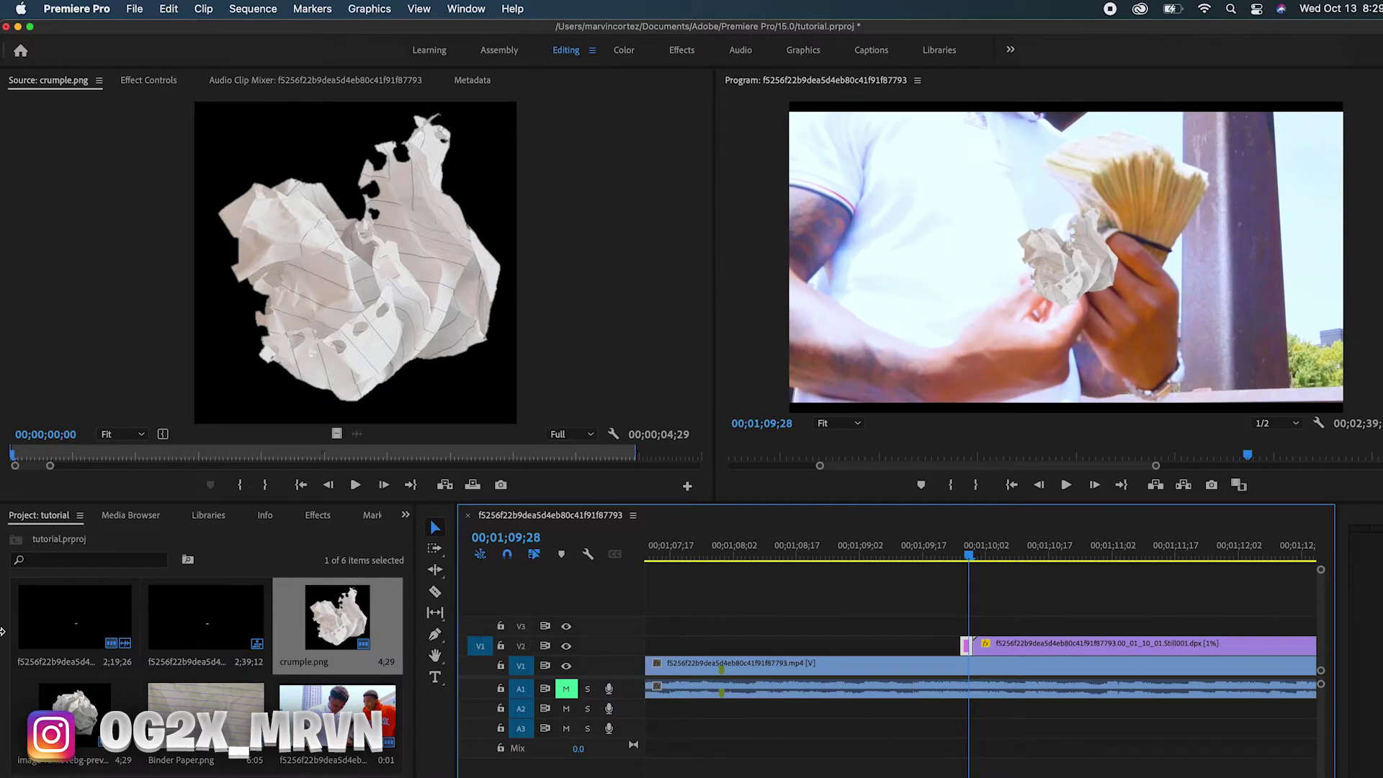
Place image-removebg-preview (9).png on track V3 and cut it at 00;01;09;24 and at 00;01;09;26, where the crumple.png clip begins
drag(75, 750, 942, 627)
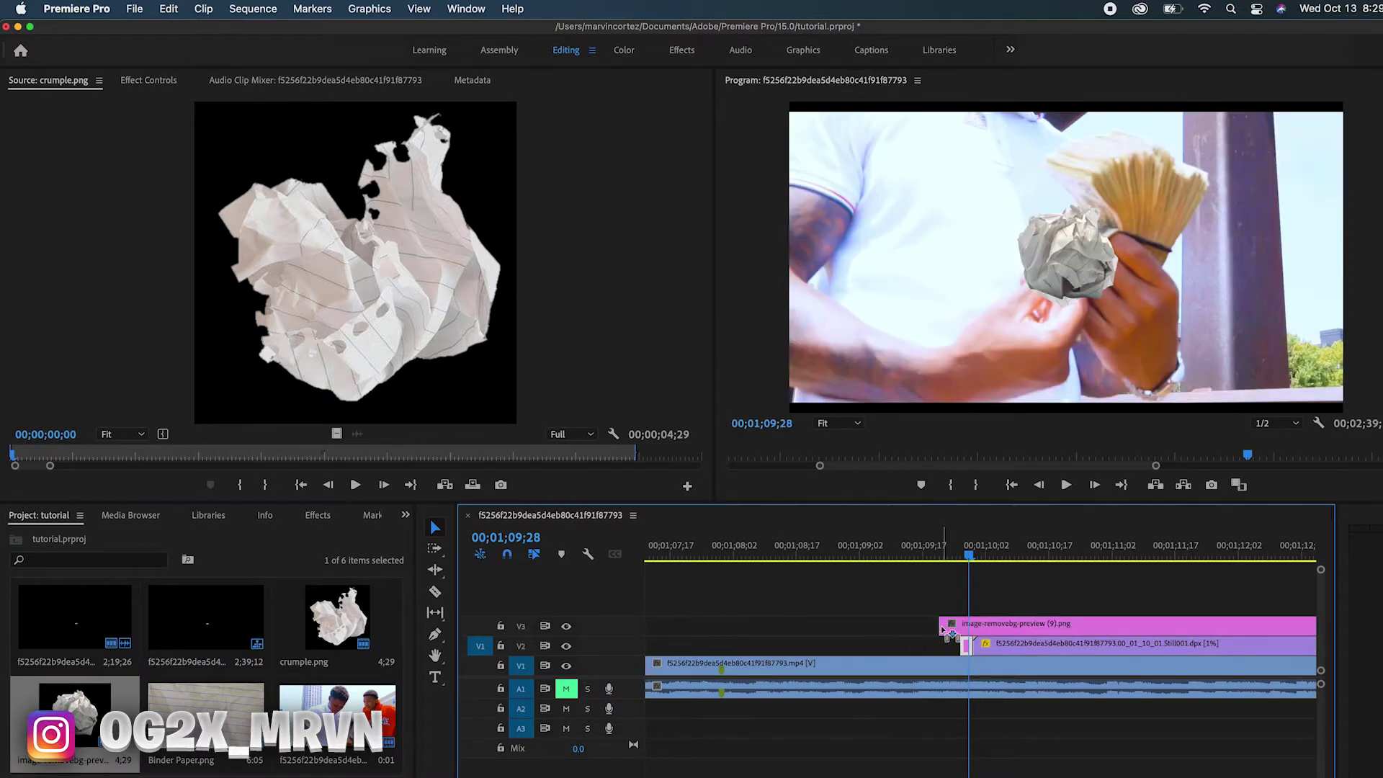
click(962, 560)
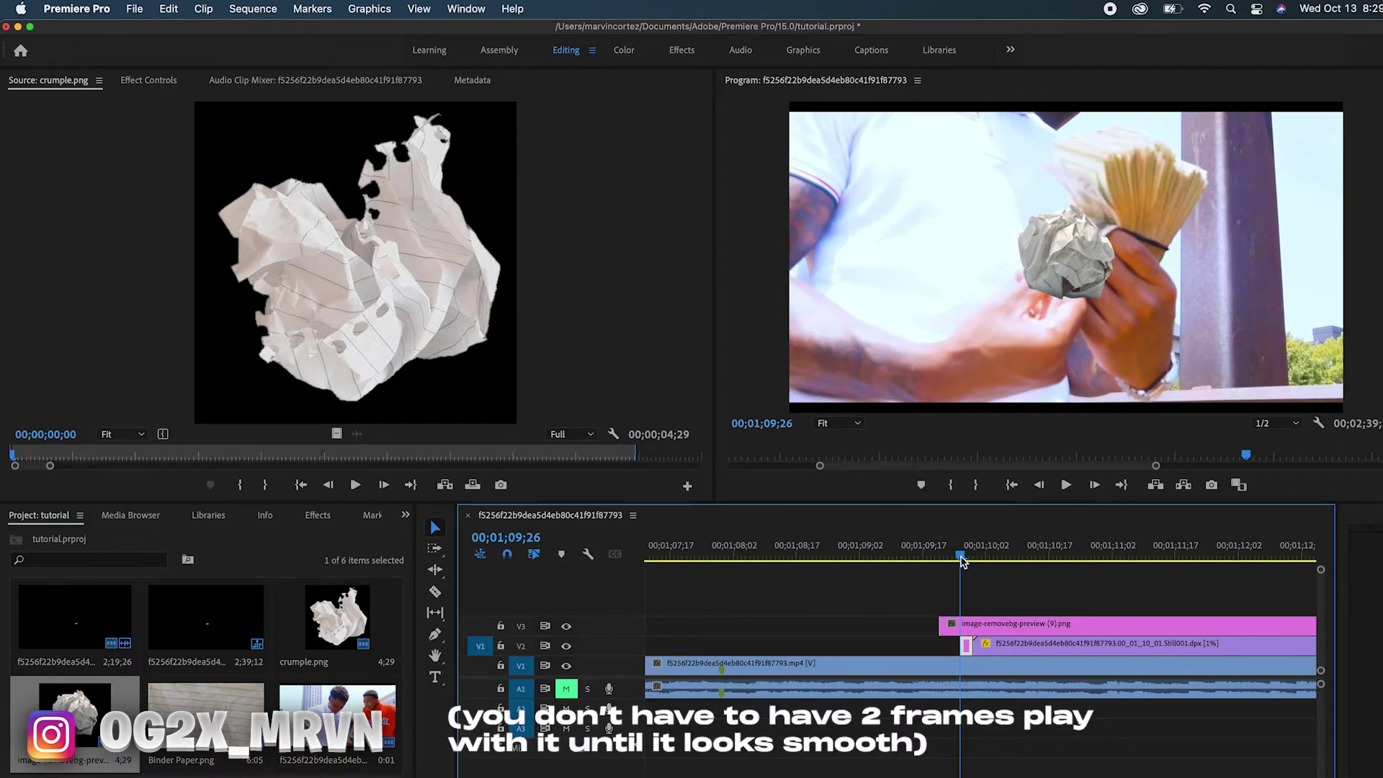
key(Left)
key(Left)
click(435, 592)
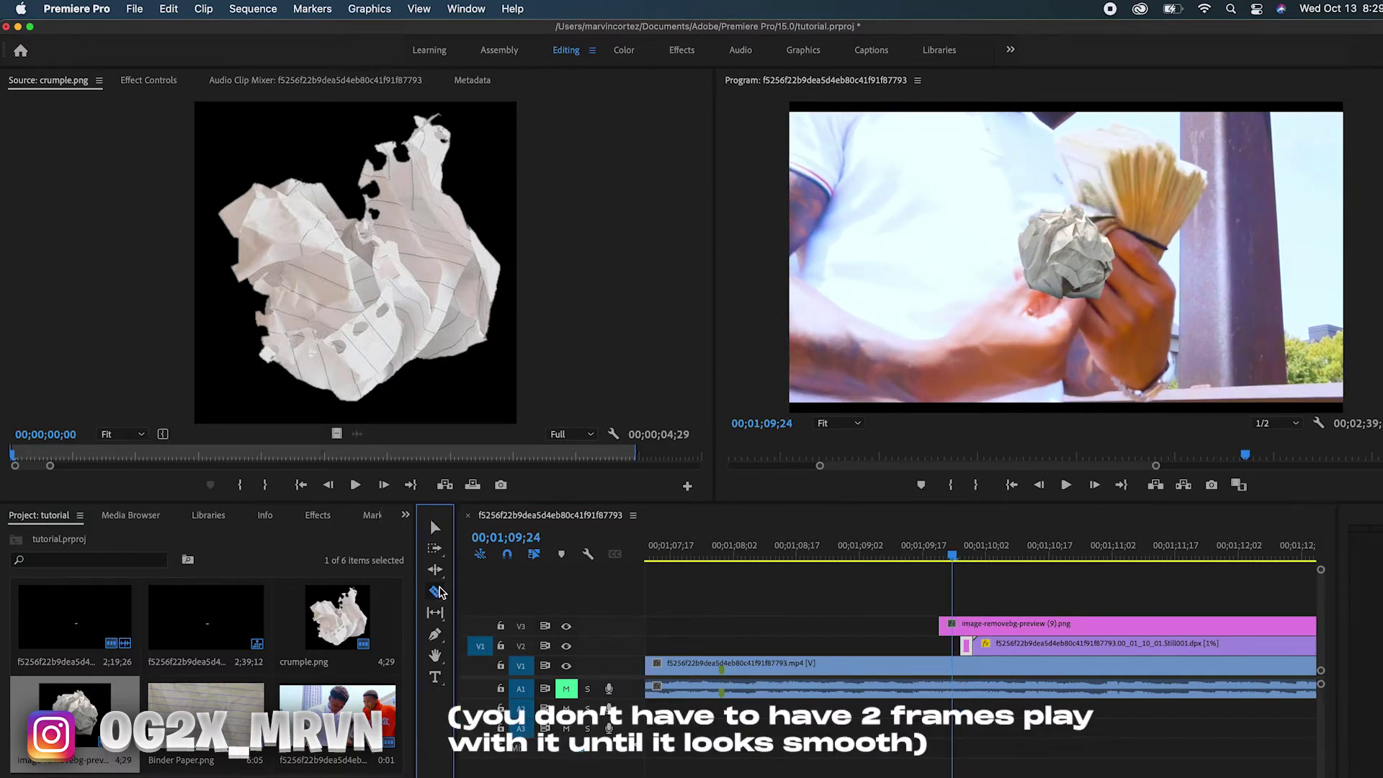
click(961, 627)
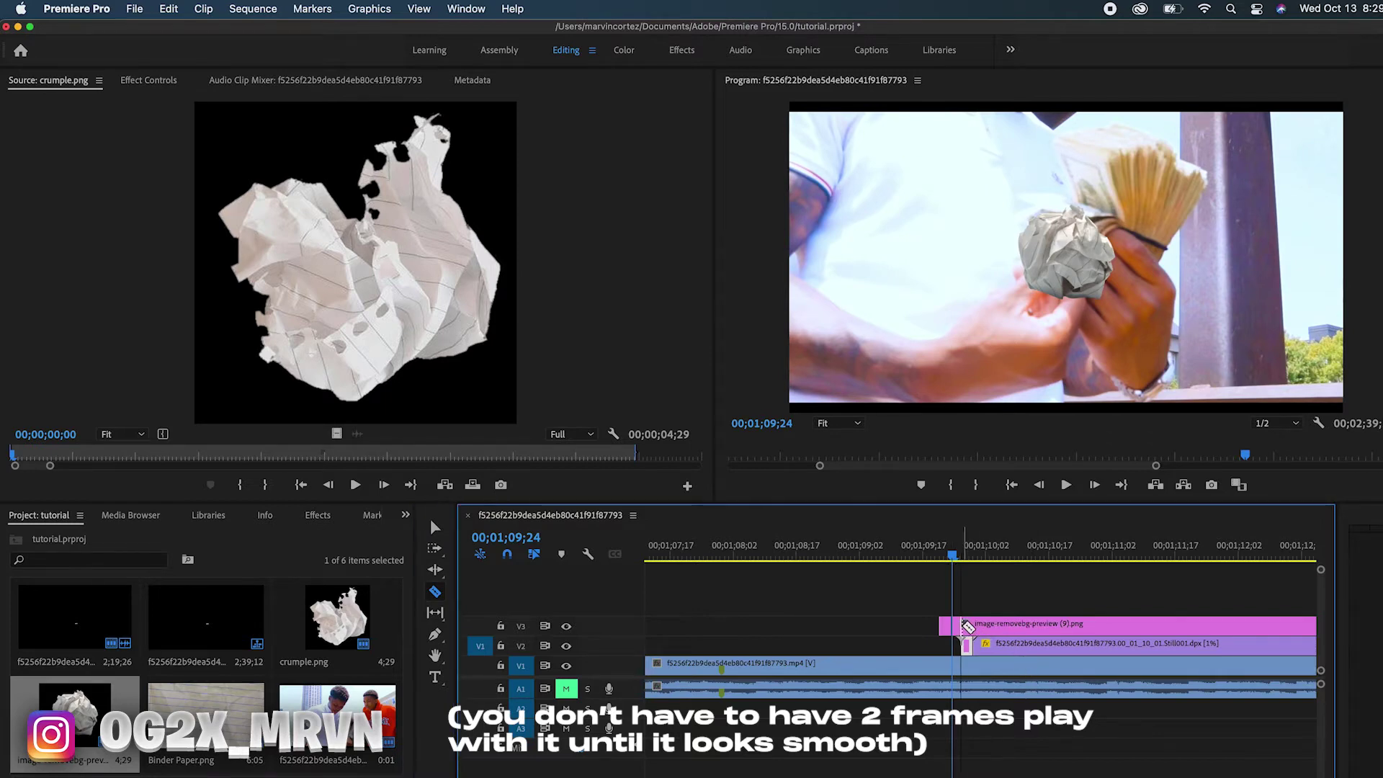
click(960, 624)
Delete the outer image-removebg-preview (9).png pieces, move the two-frame piece to track V2 directly before crumple.png, and play the sequence
click(436, 530)
click(946, 625)
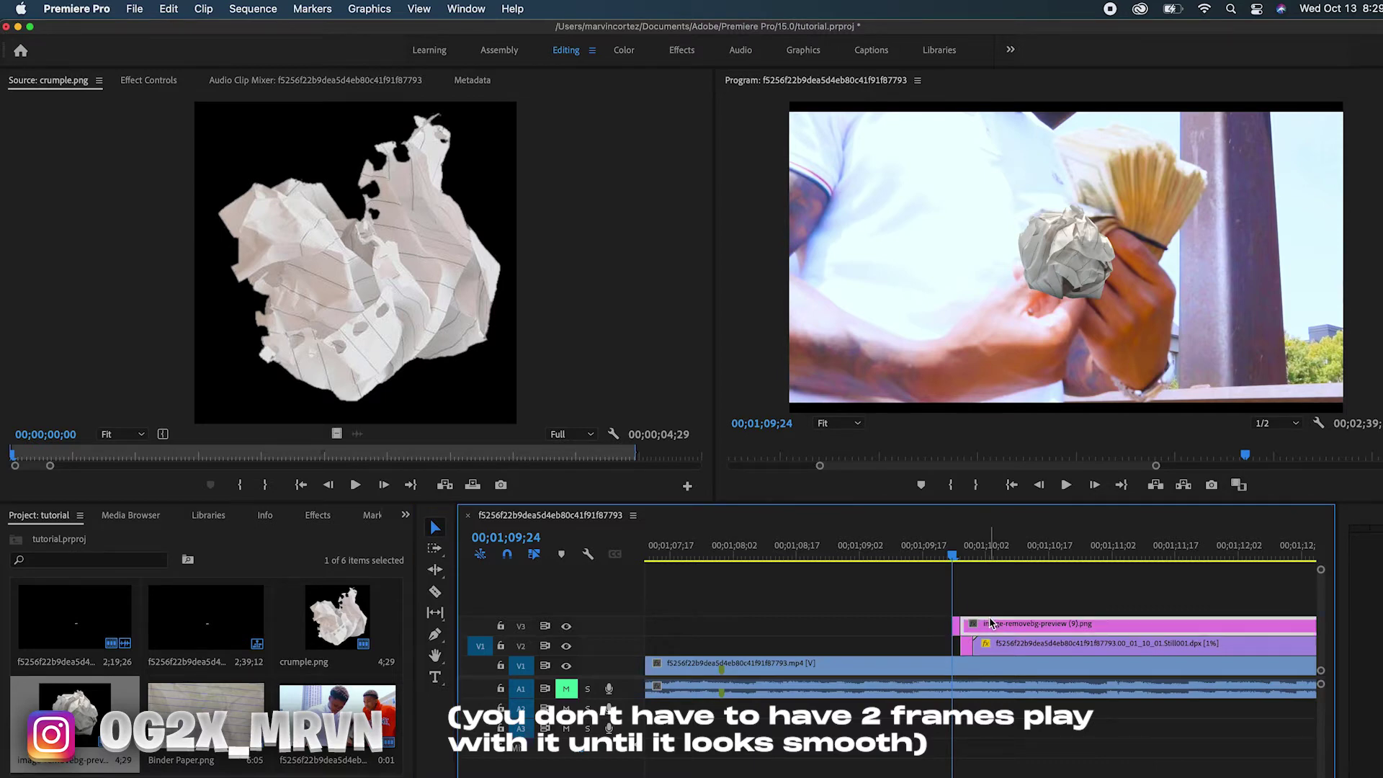
drag(990, 623, 955, 643)
key(space)
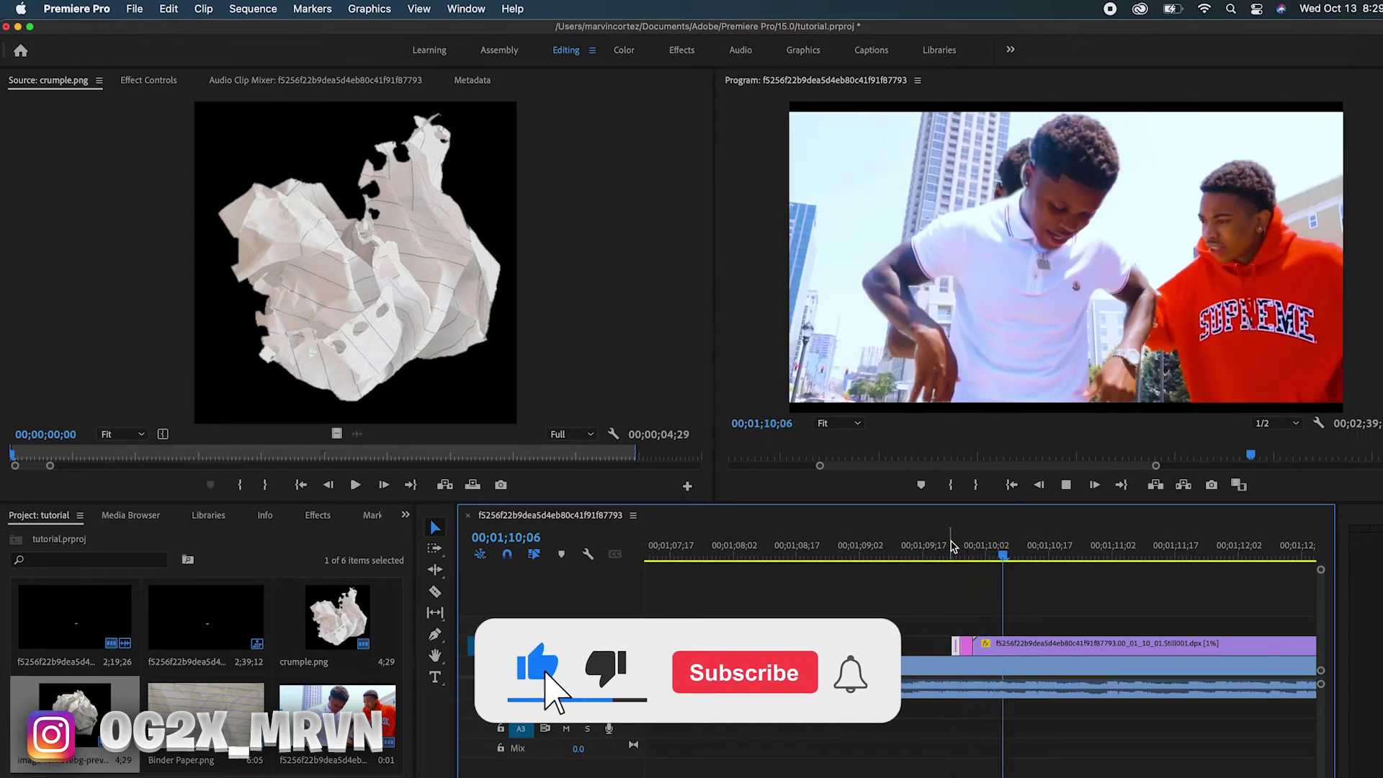
Set the first paper ball clip's Scale to 60 and vertical Position to 667, and play the transition
click(953, 555)
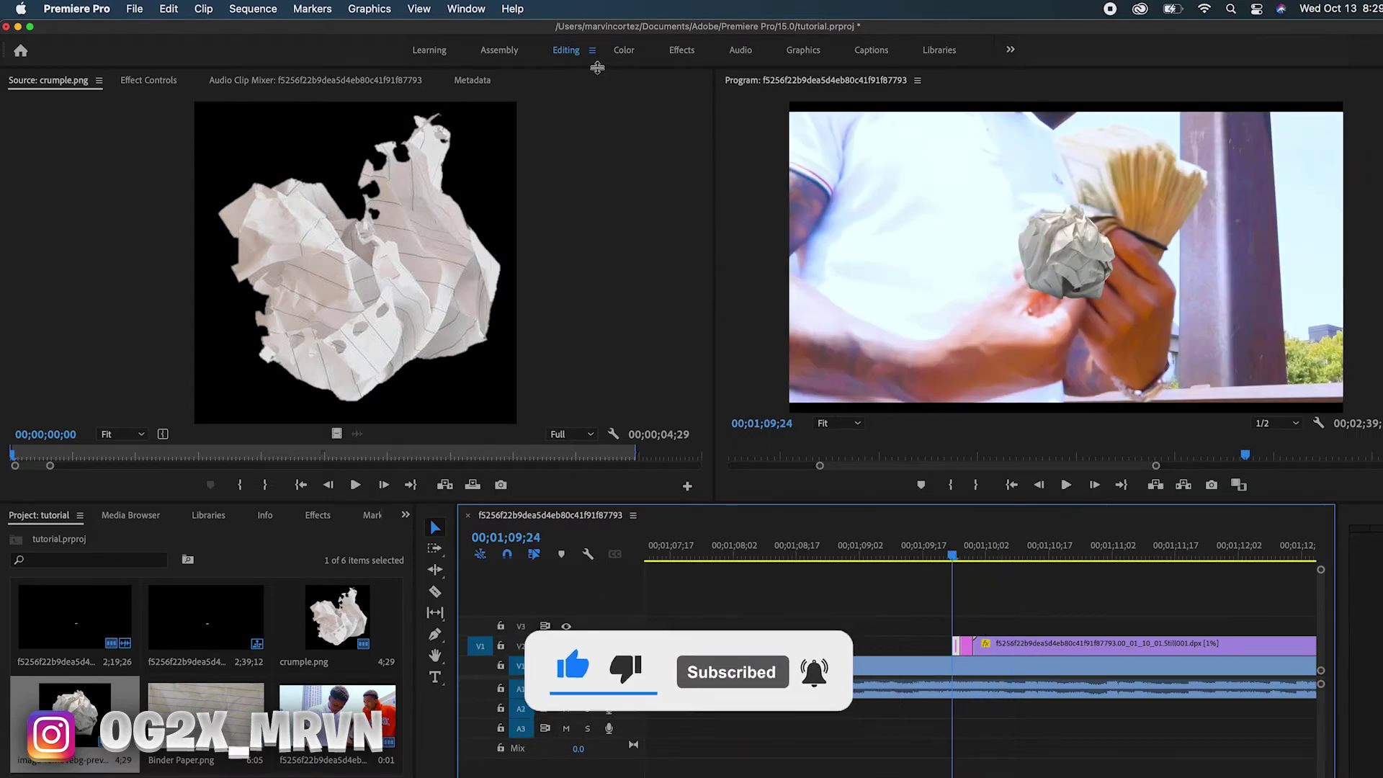
click(144, 80)
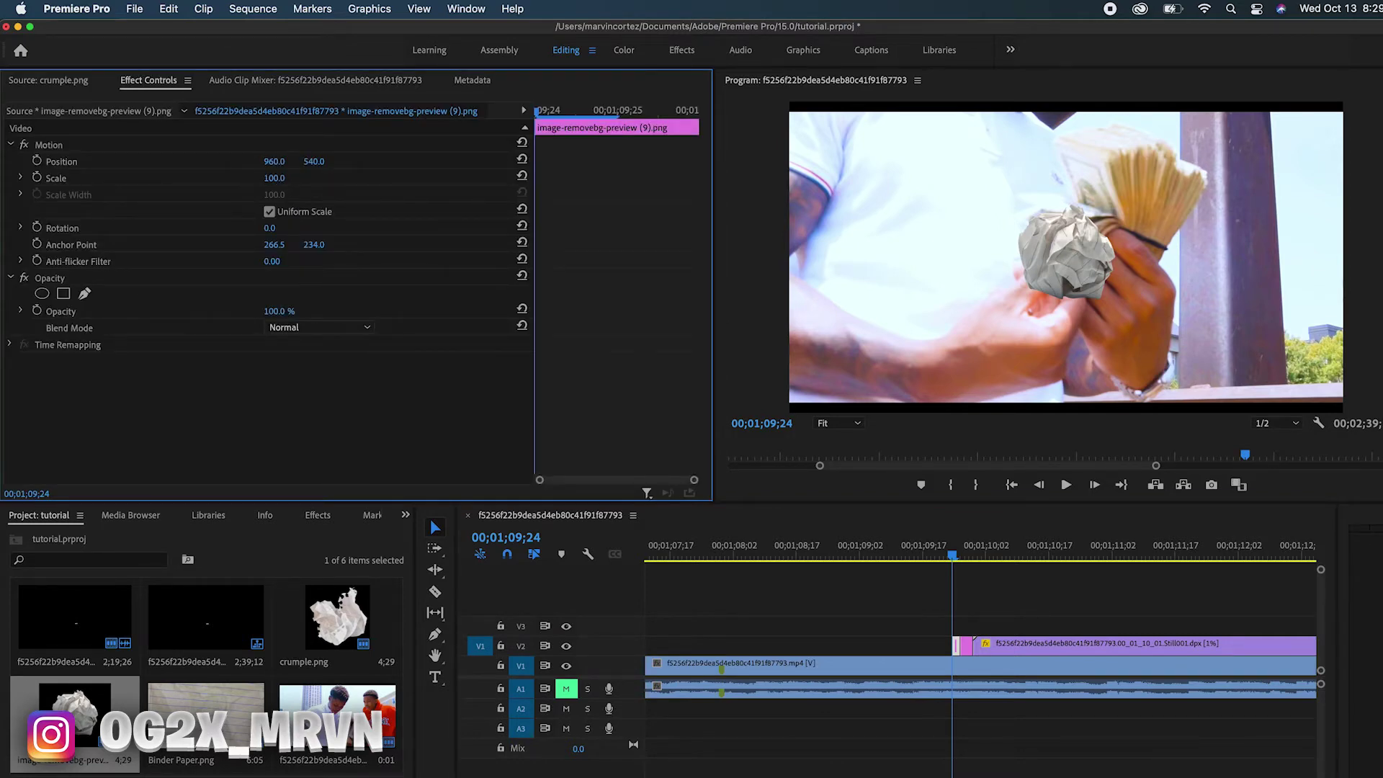
drag(274, 178, 321, 163)
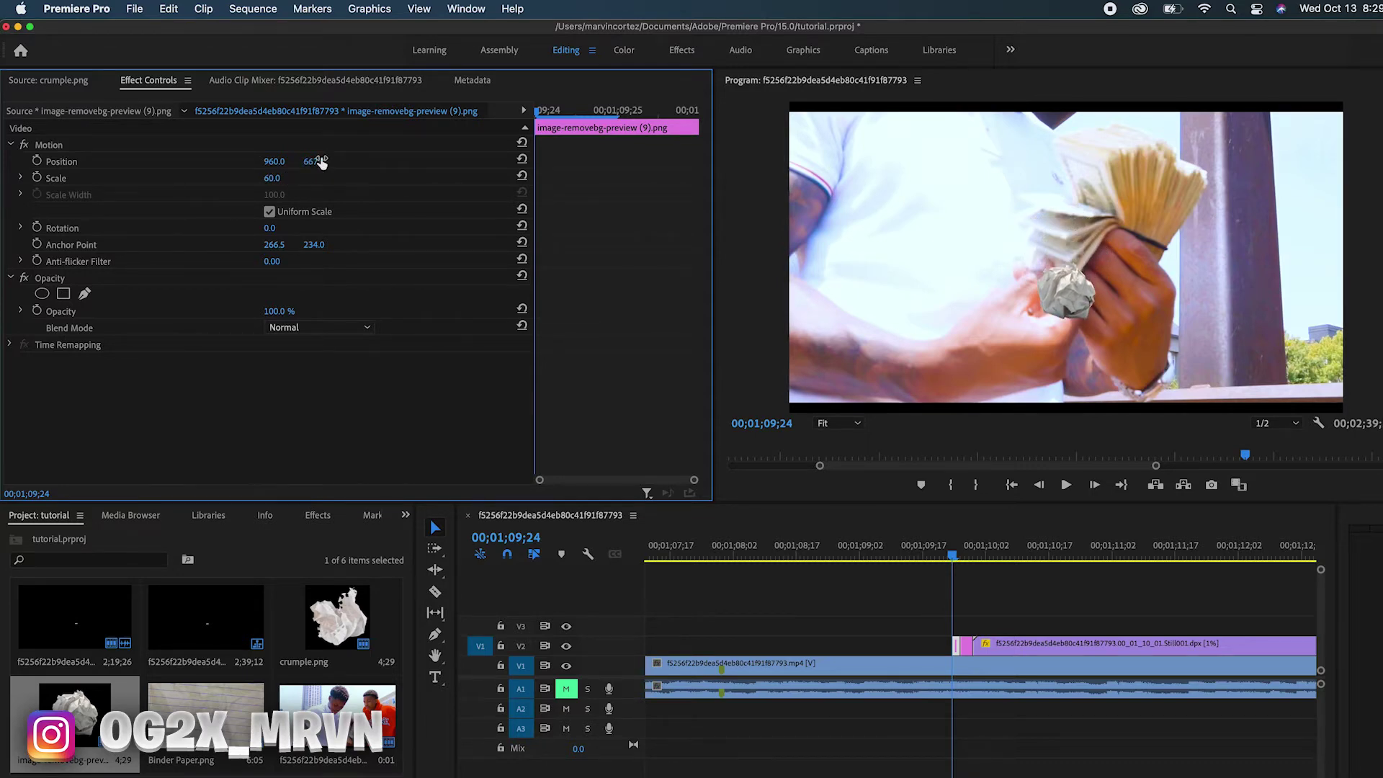
key(space)
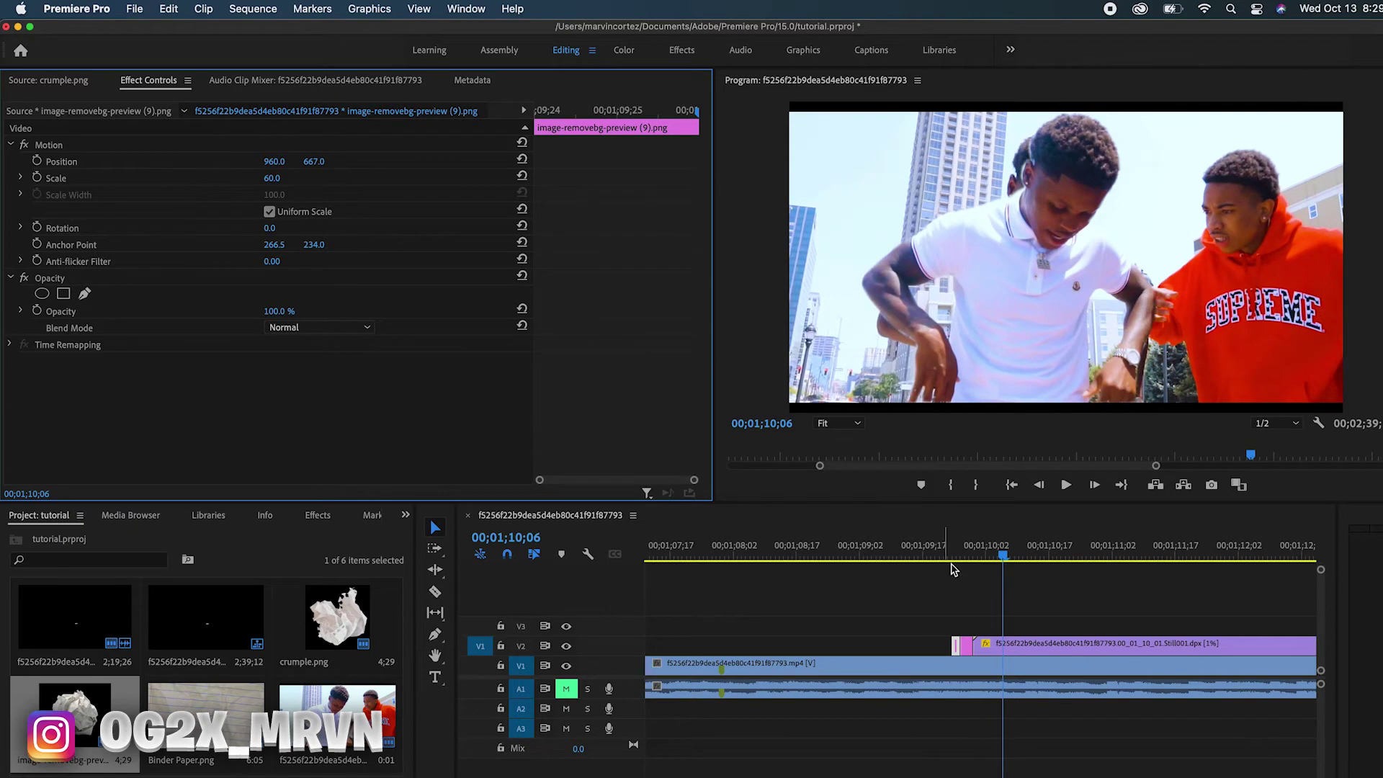
Cut the masked still on track V2 at 00;01;10;04 and delete the part after the cut
mouse_move(968, 560)
mouse_down()
mouse_move(952, 564)
mouse_move(977, 560)
mouse_up()
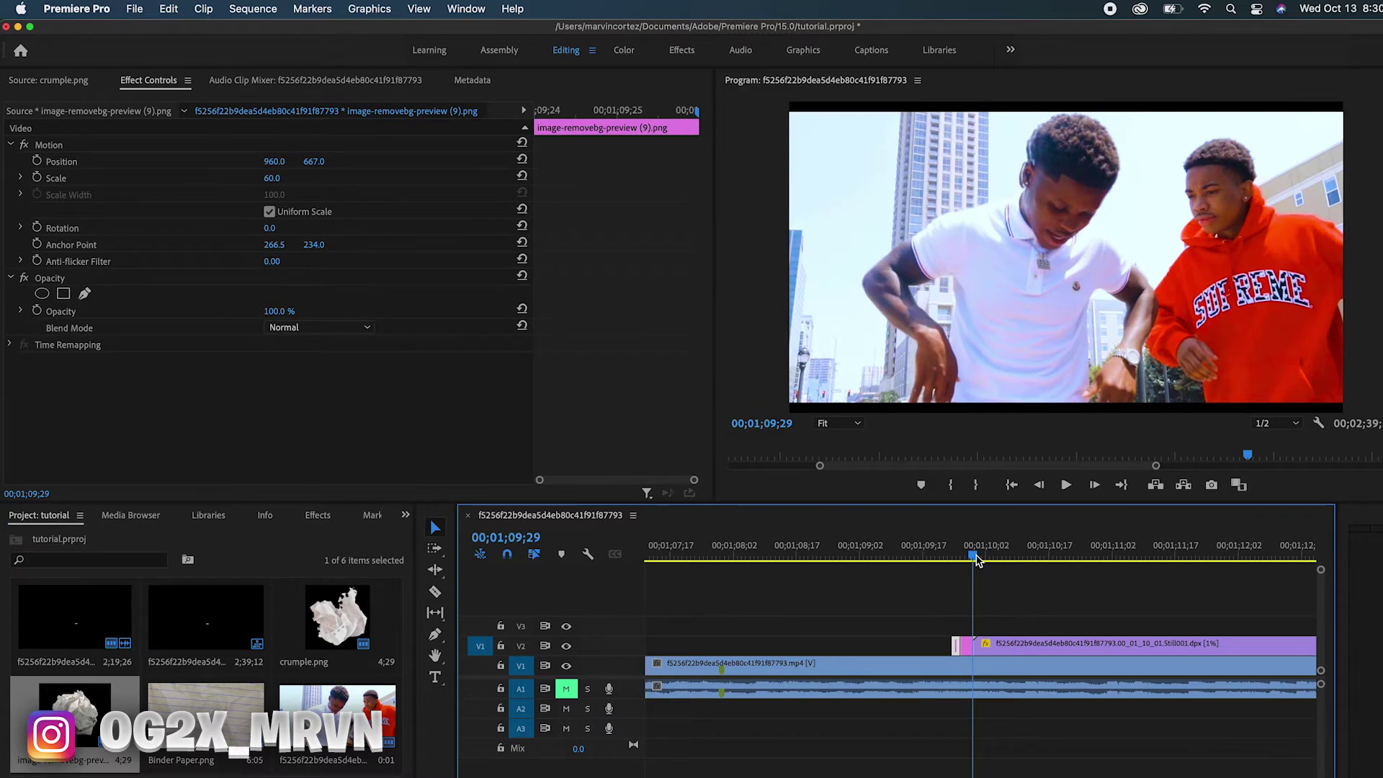
key(shift+Right)
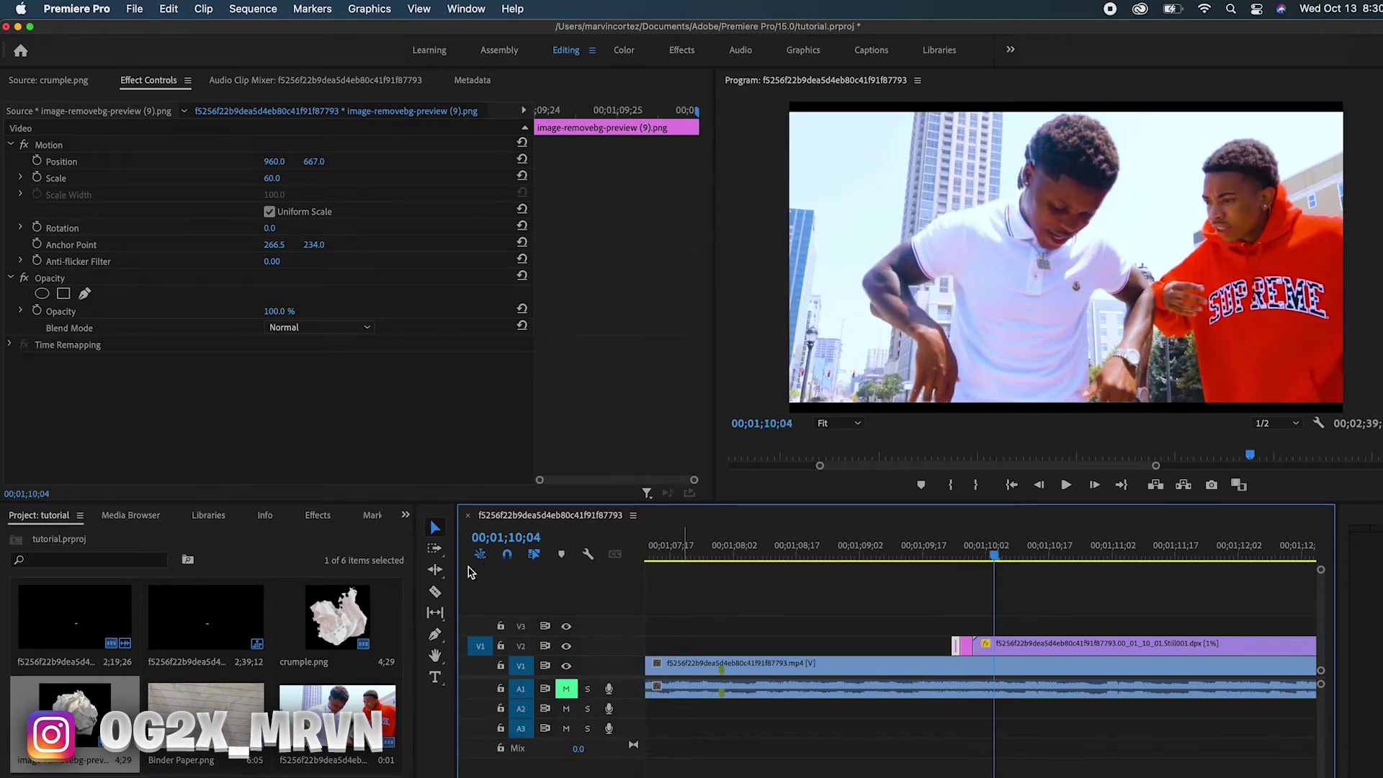
click(440, 590)
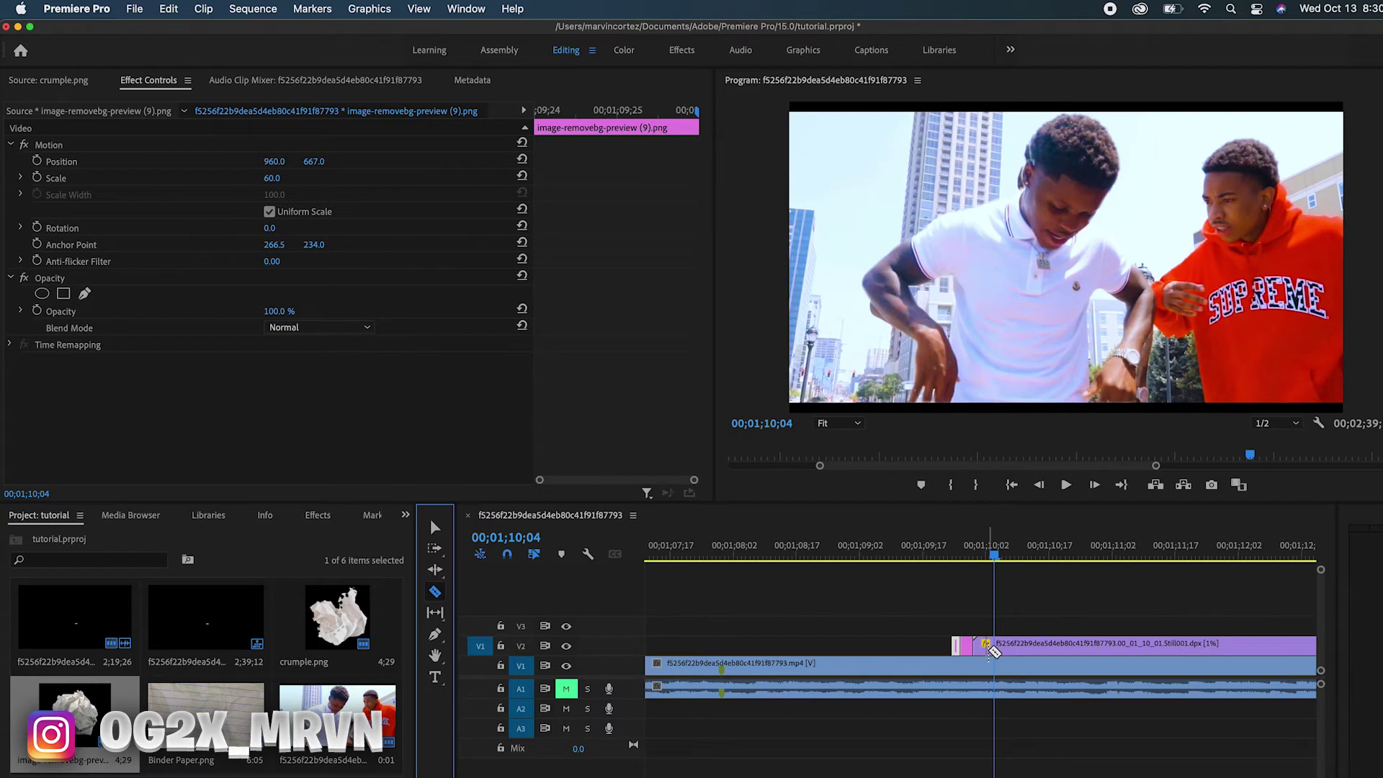
click(995, 644)
click(435, 530)
click(1059, 643)
key(Delete)
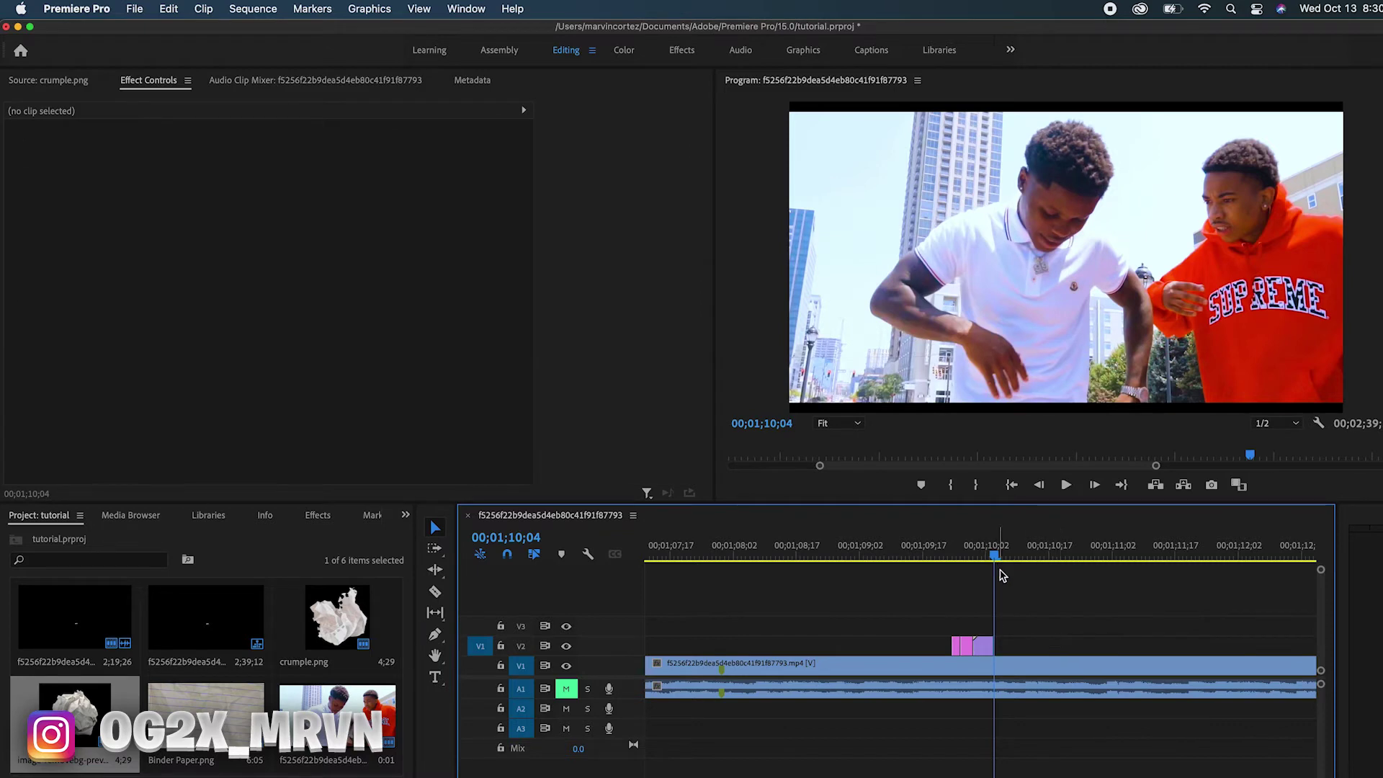
Move the masked still up to track V3 and place Binder Paper.png beneath it on V2, starting at the same frame
drag(981, 647, 983, 626)
drag(209, 695, 974, 651)
click(984, 554)
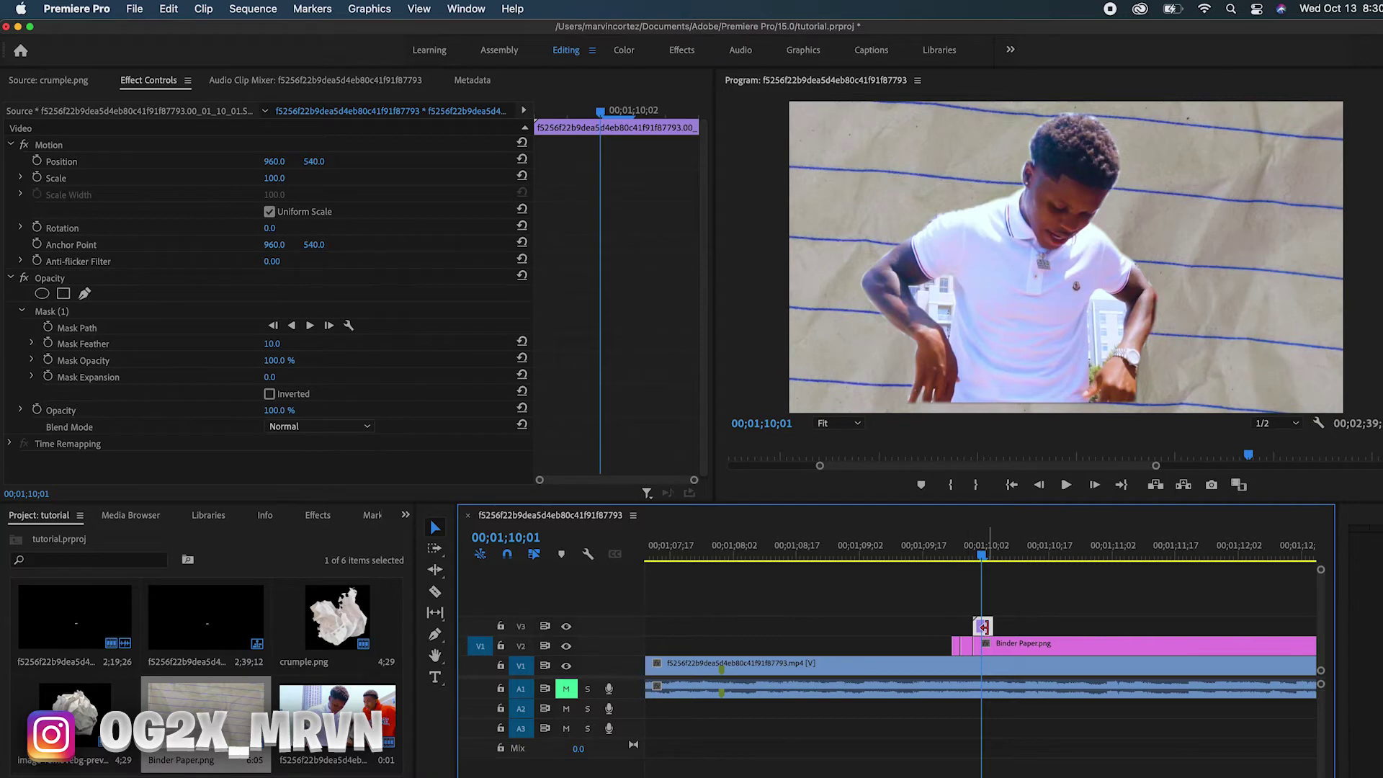
Set the masked still's opacity blend mode to Multiply
click(984, 627)
click(984, 626)
click(311, 428)
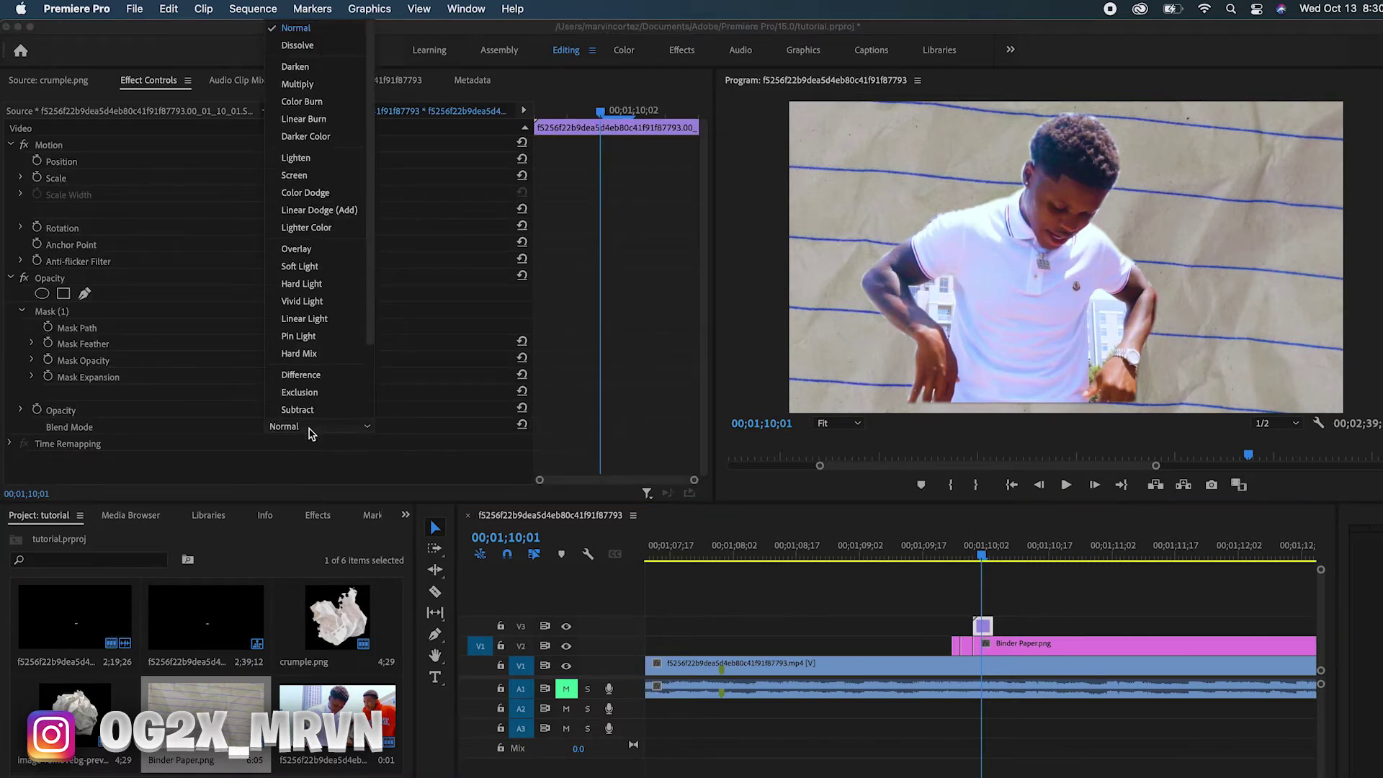
click(305, 85)
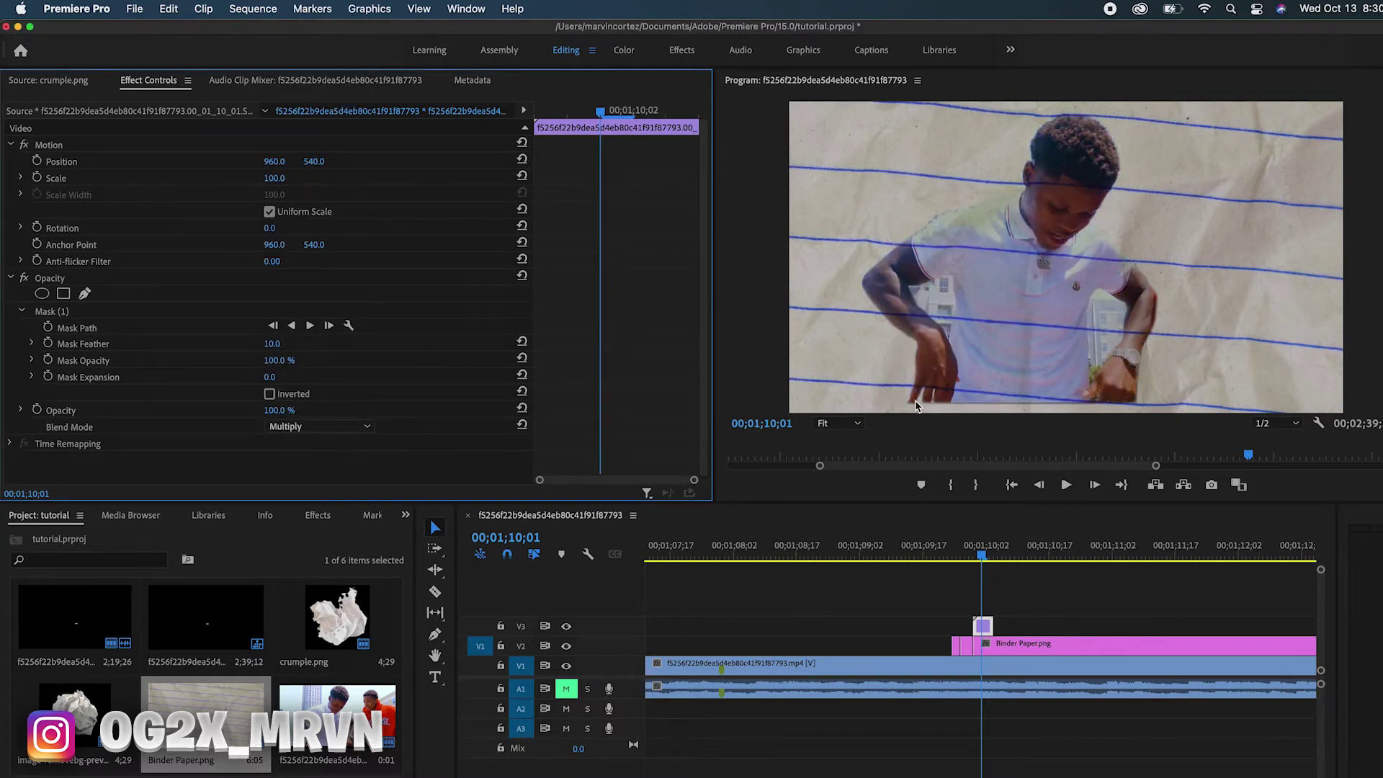
Start a jagged freehand opacity mask on Binder Paper.png, running from above the subject's head past the shoulder to the elbow at frame left
click(1008, 645)
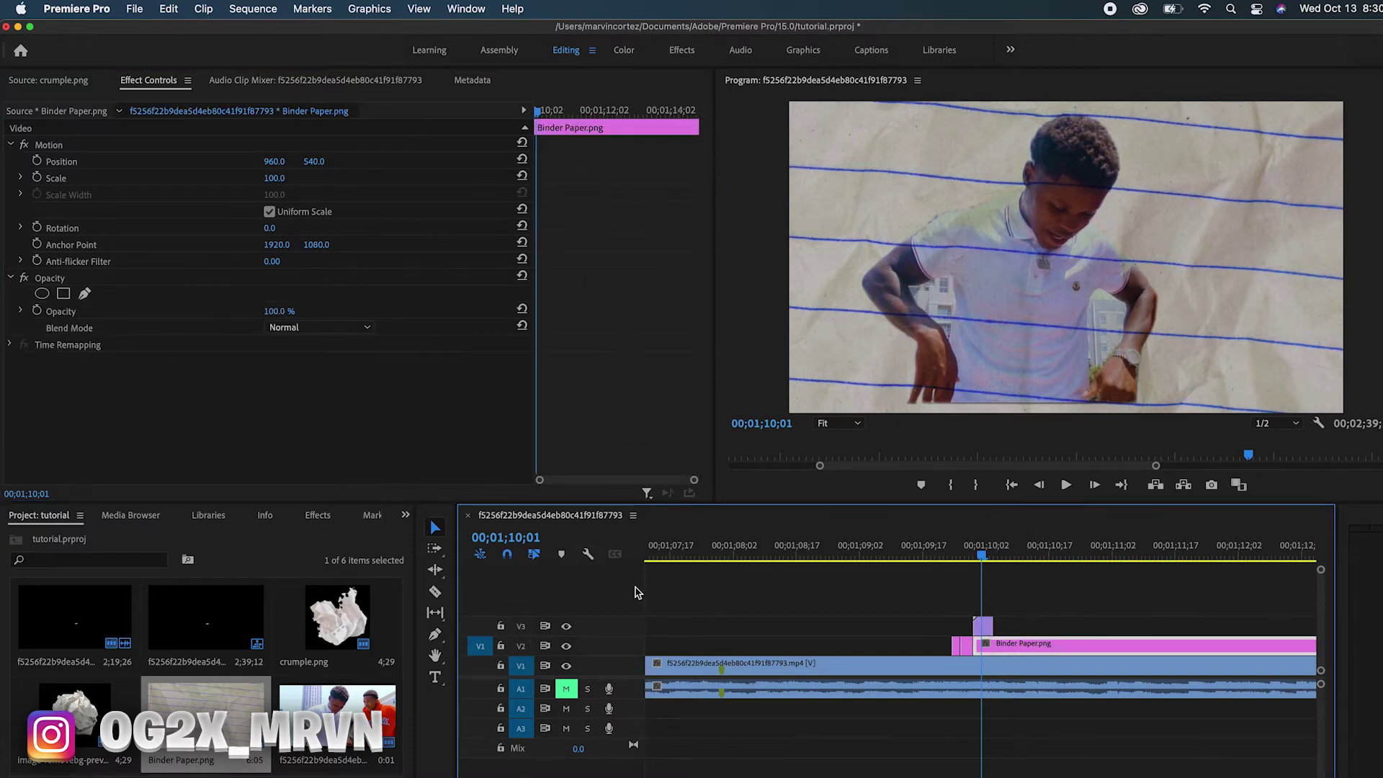
click(85, 294)
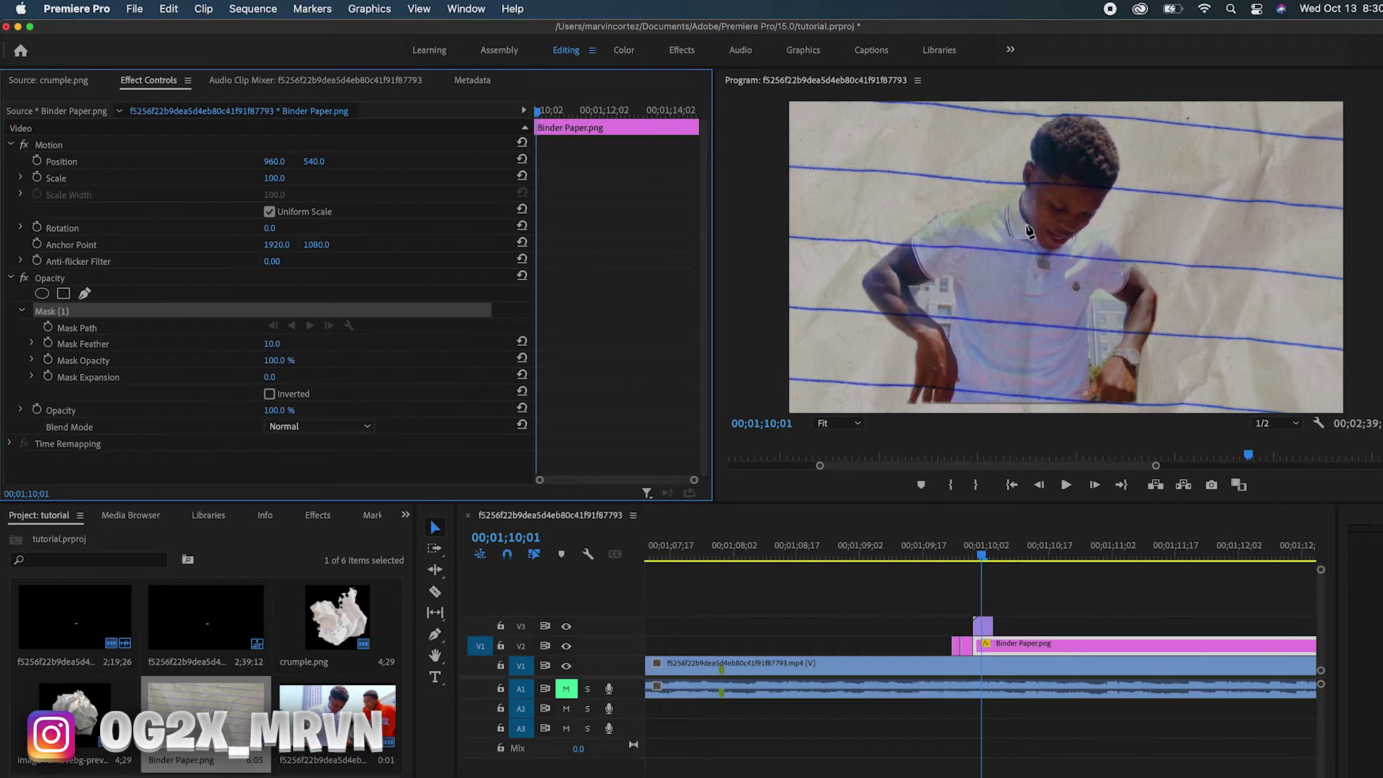
click(1093, 108)
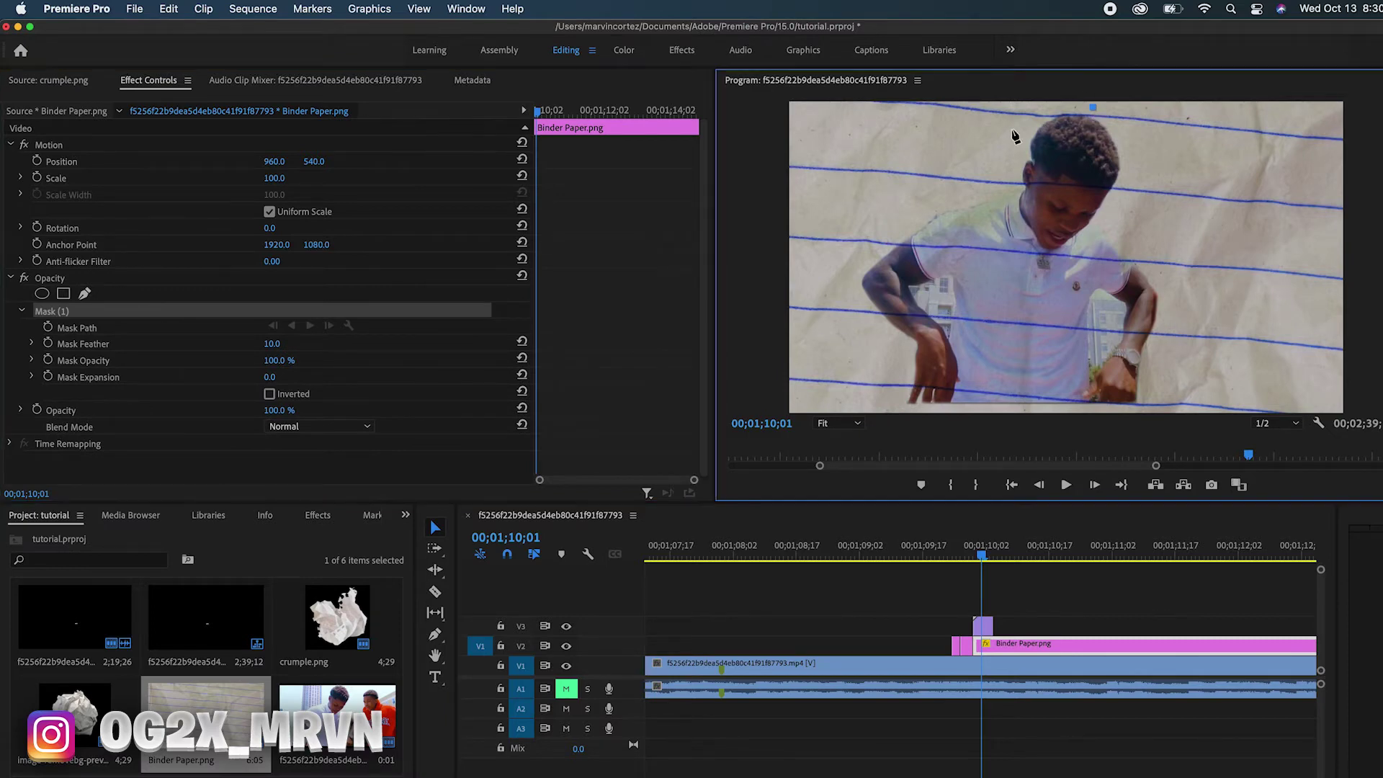
click(1015, 116)
click(1004, 169)
click(923, 153)
click(914, 193)
click(884, 204)
click(858, 239)
click(869, 298)
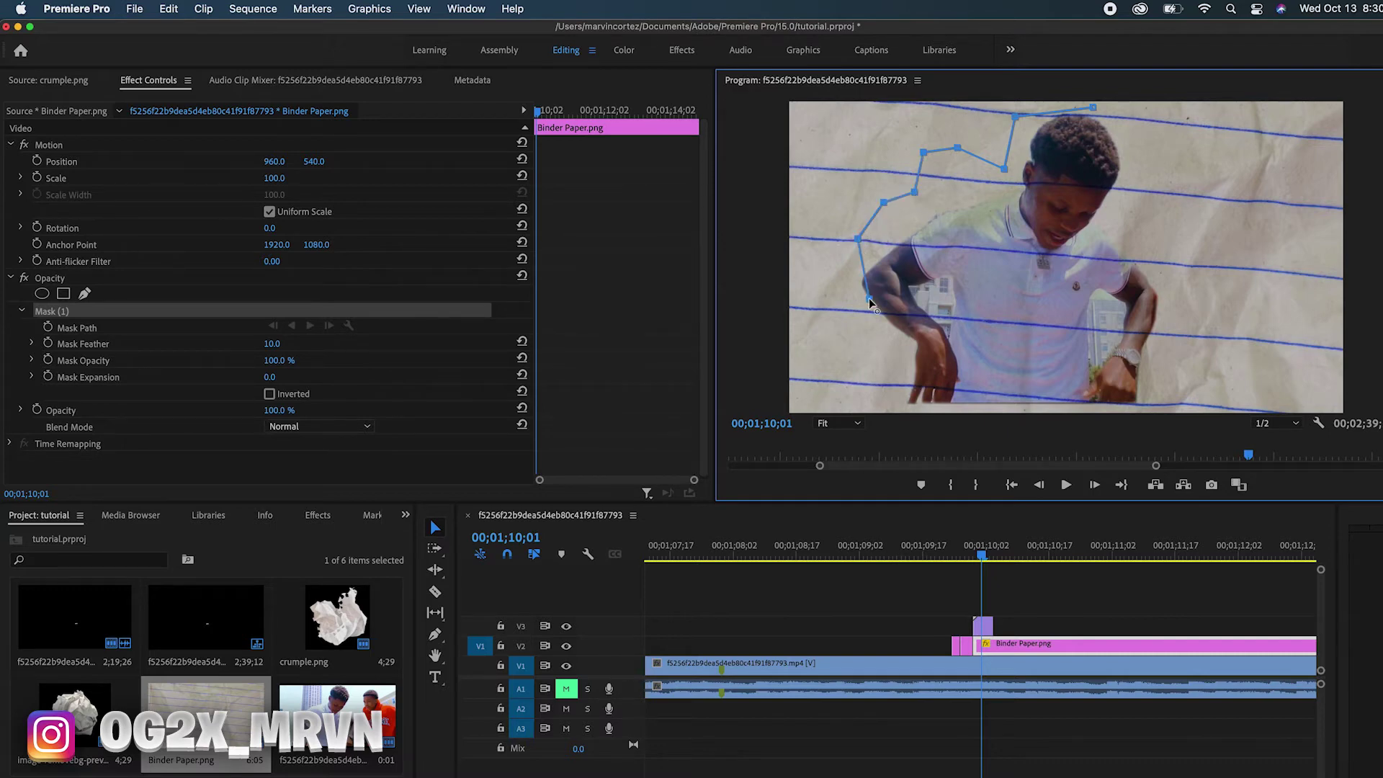
Continue the Binder Paper.png mask below the hands and up the subject's other side, closing it above the head
drag(865, 298, 850, 294)
click(865, 323)
click(879, 362)
click(945, 409)
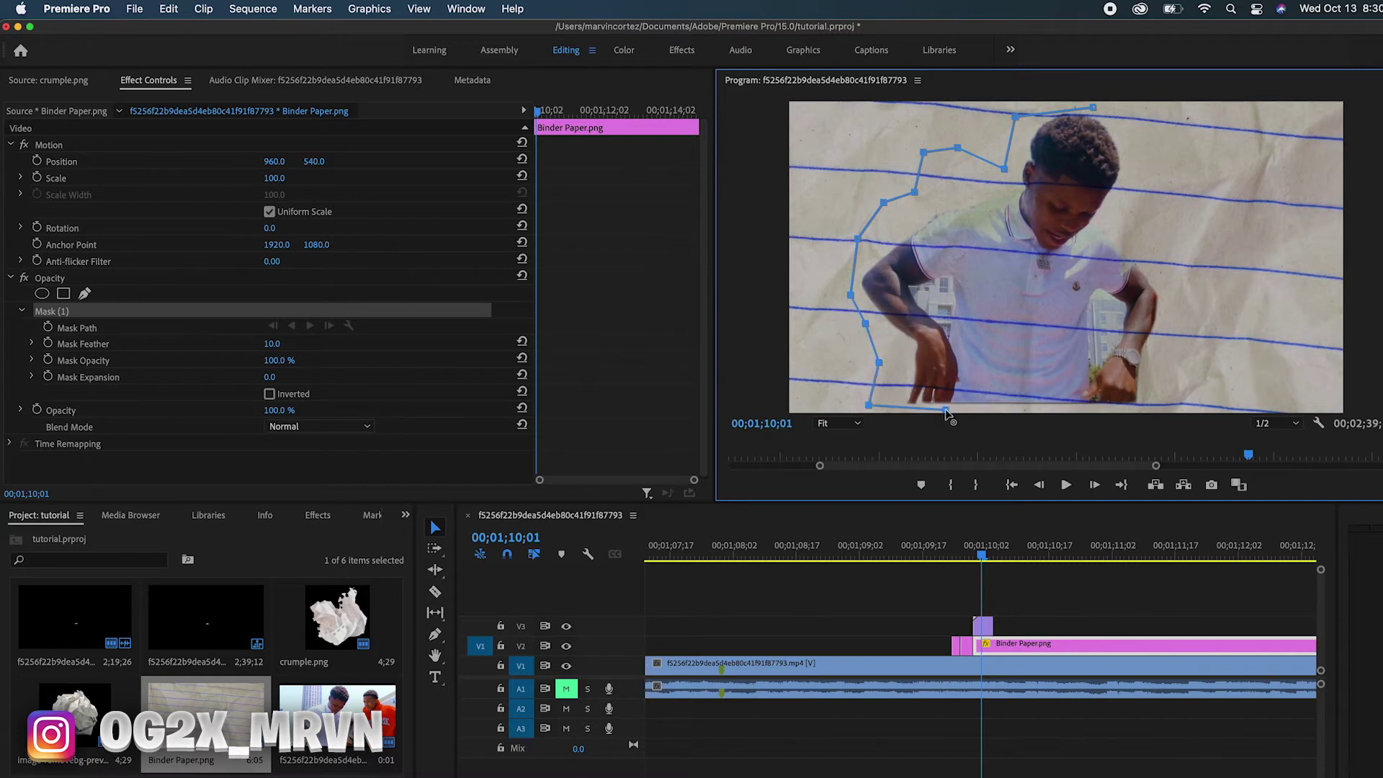
click(1062, 410)
click(1158, 395)
click(1157, 323)
click(1127, 243)
click(1171, 166)
click(1125, 128)
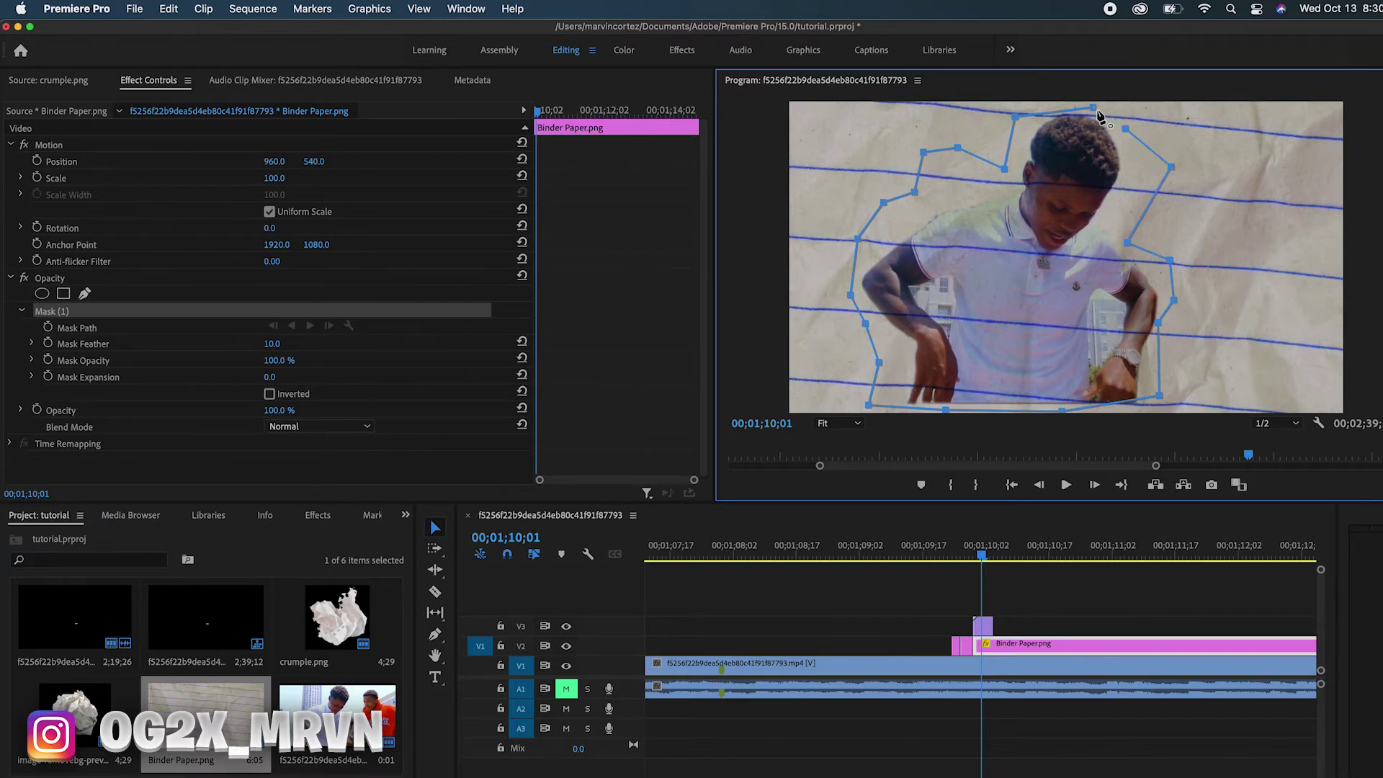
click(1094, 109)
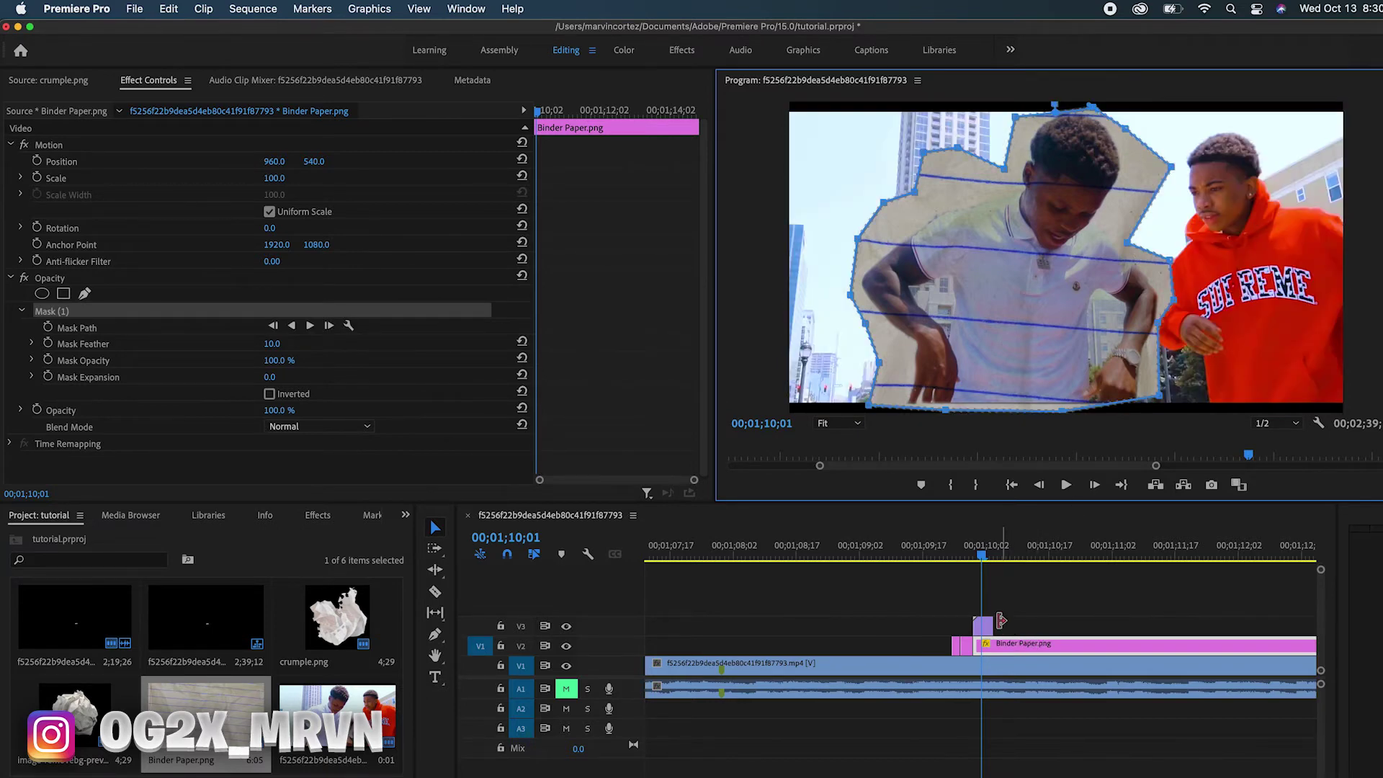
Cut Binder Paper.png where the still on V3 ends and delete the remainder
click(435, 591)
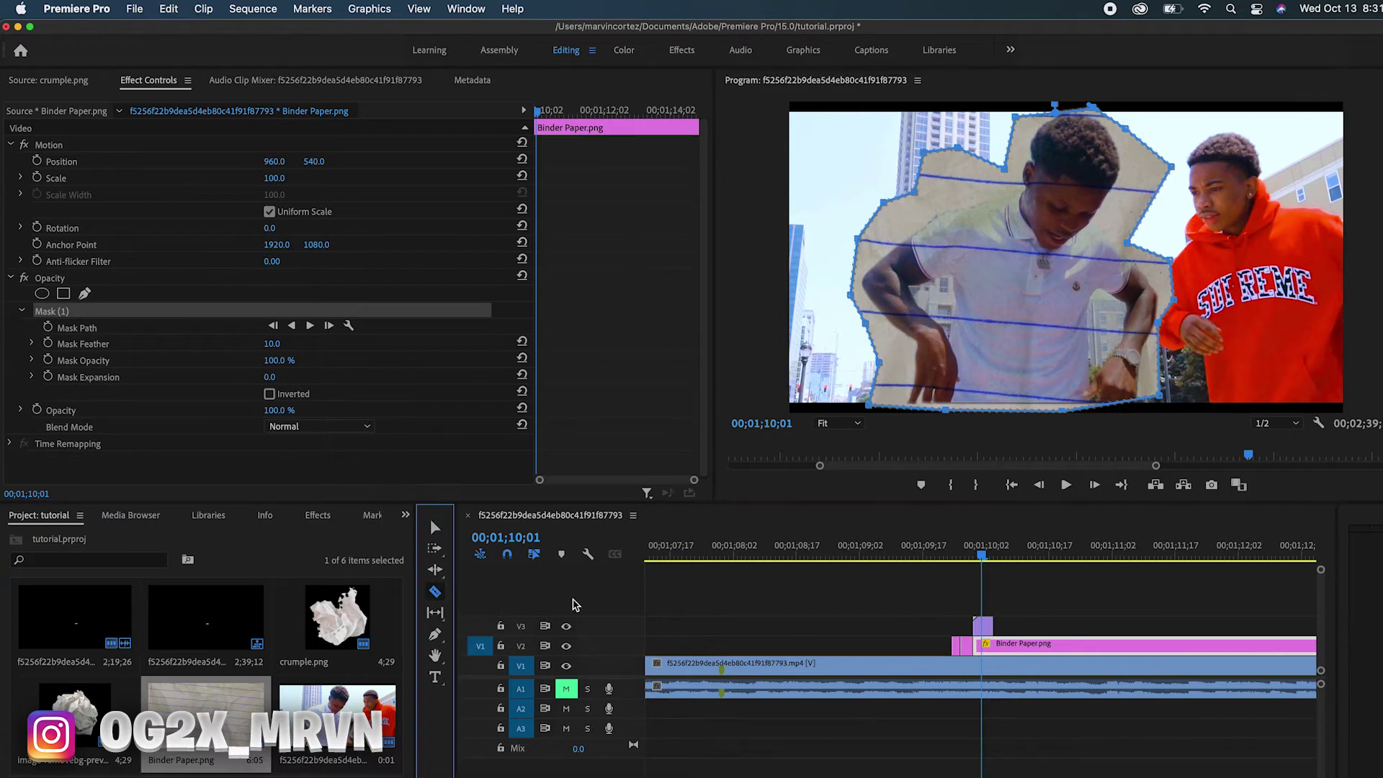
click(998, 644)
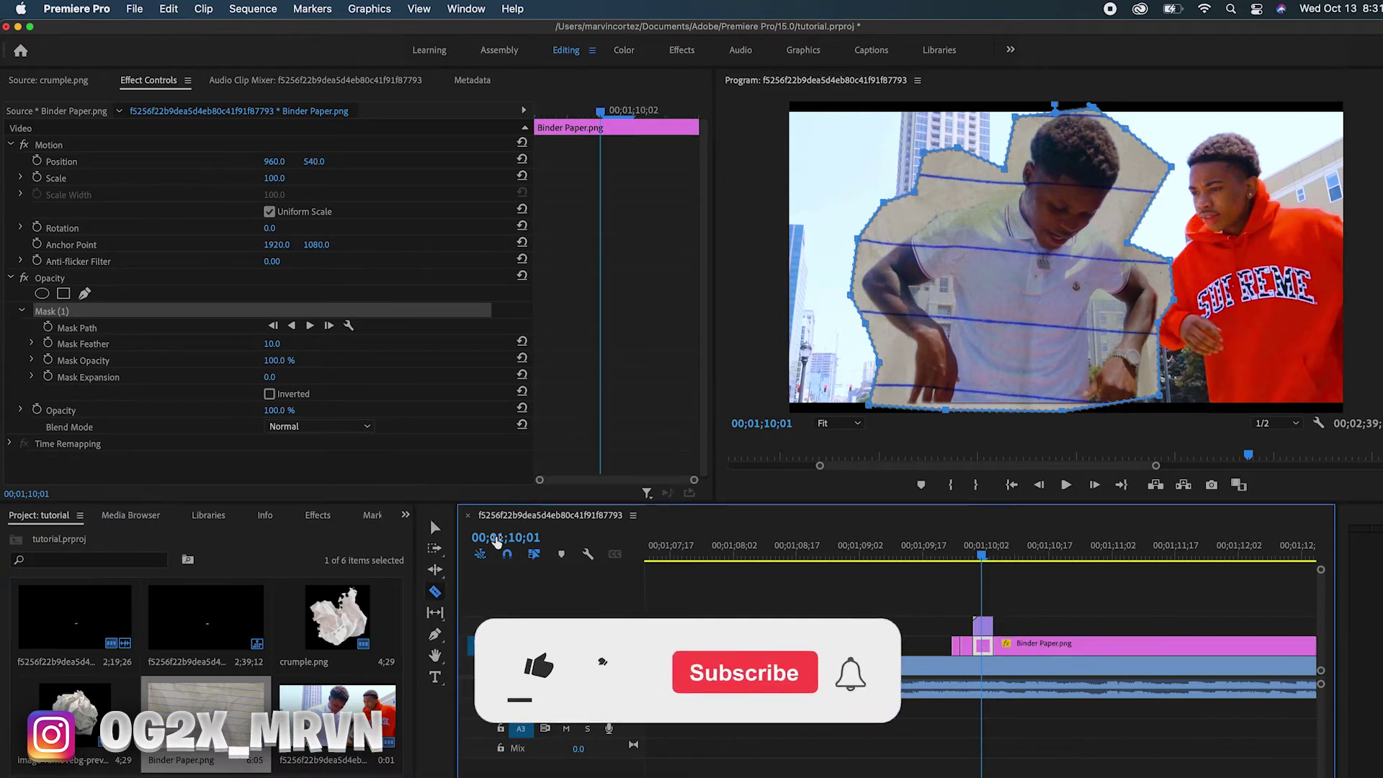
key(v)
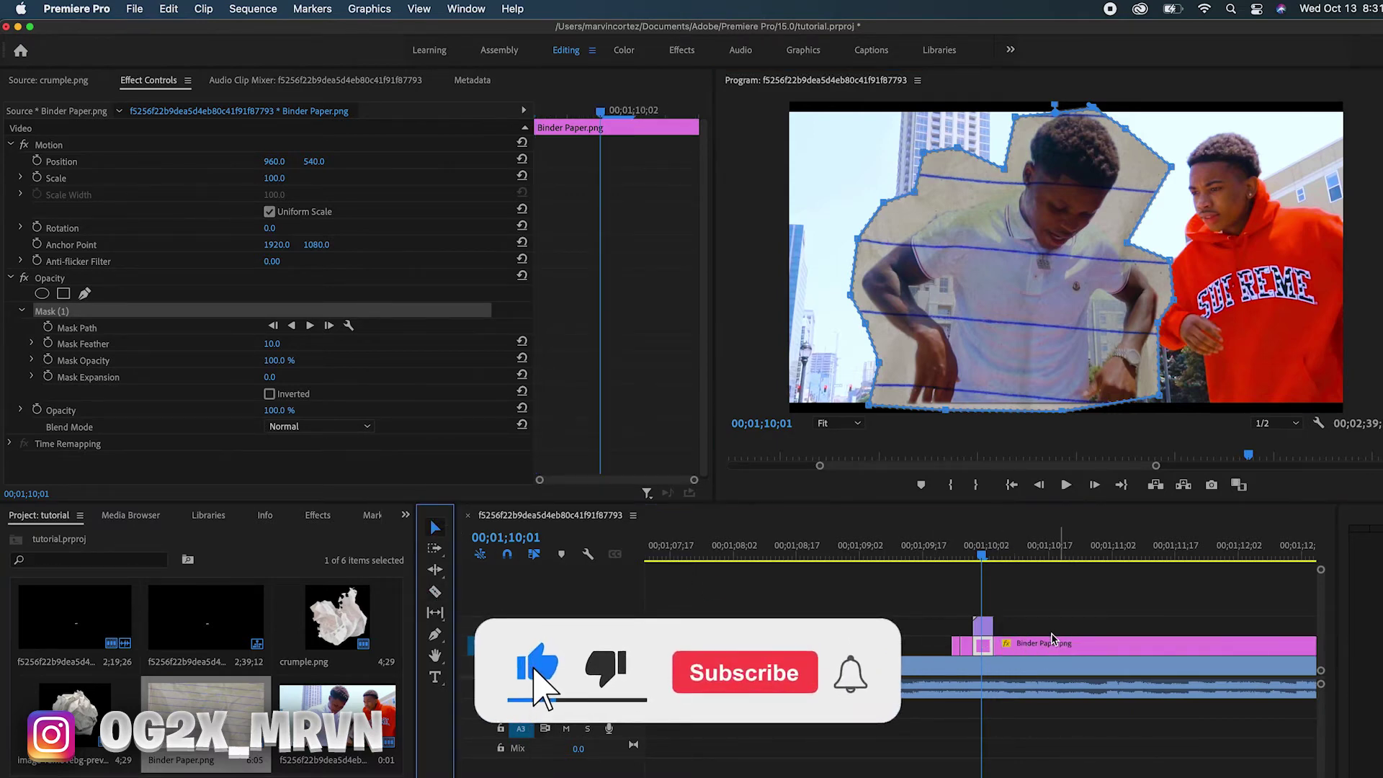
click(1024, 644)
key(Delete)
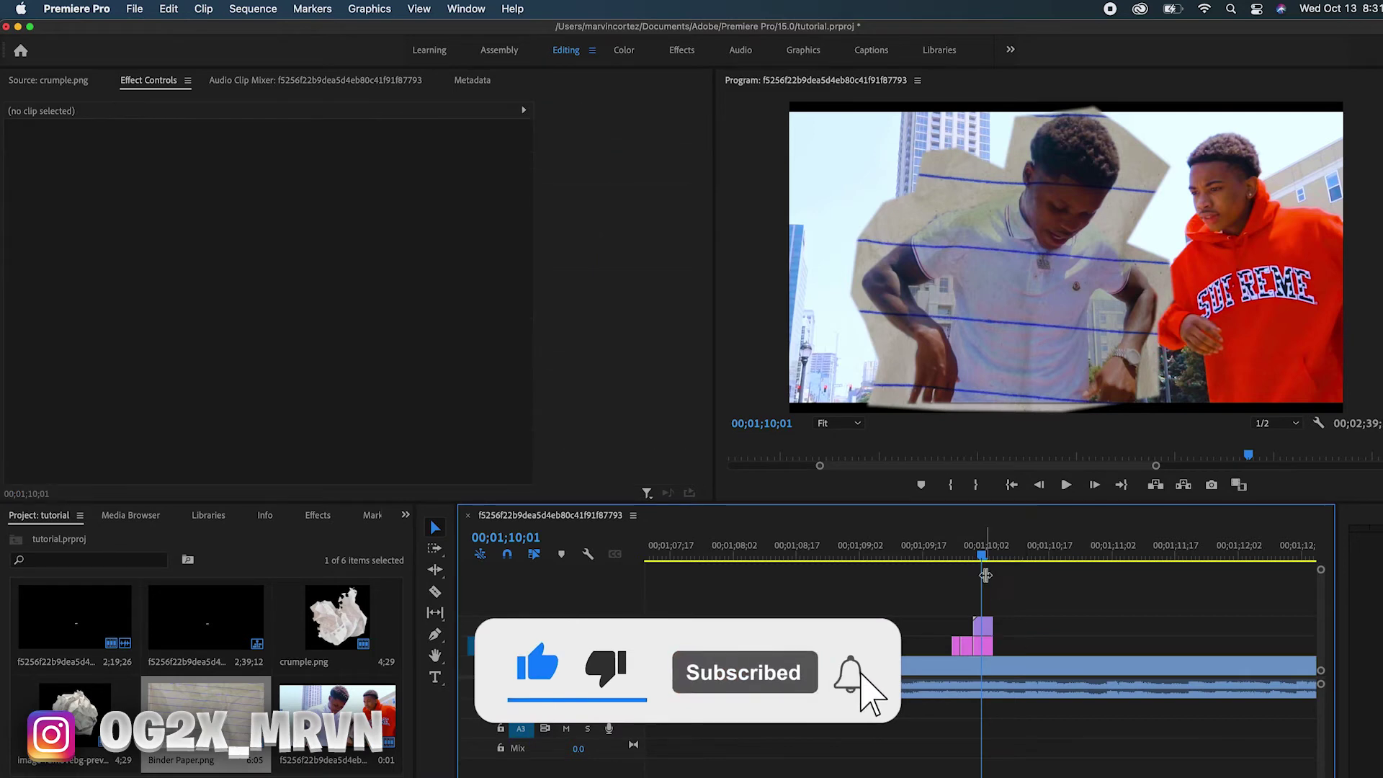
Play the transition and shift all its clips on V2 and V3 two frames earlier to start at 00;01;09;22
click(951, 552)
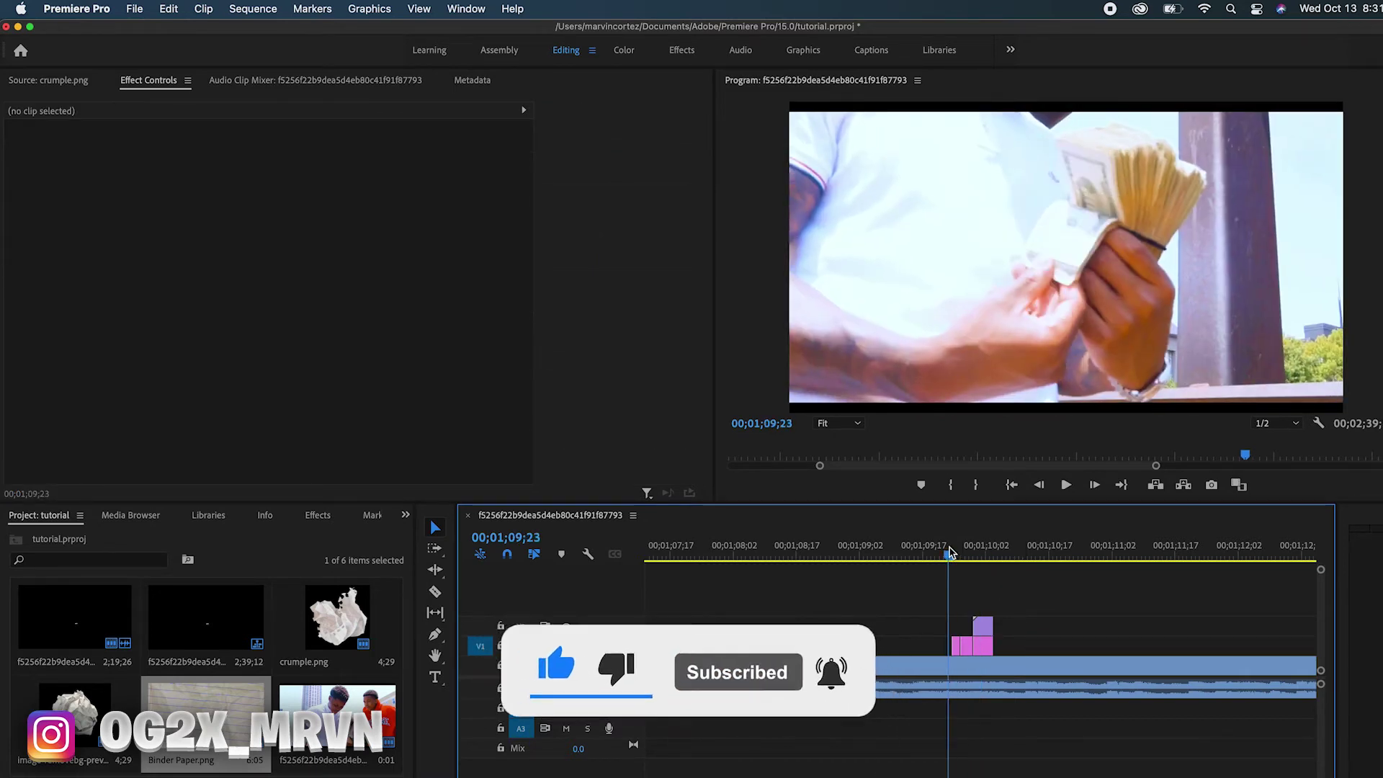
key(space)
key(space)
drag(948, 607, 980, 648)
click(967, 552)
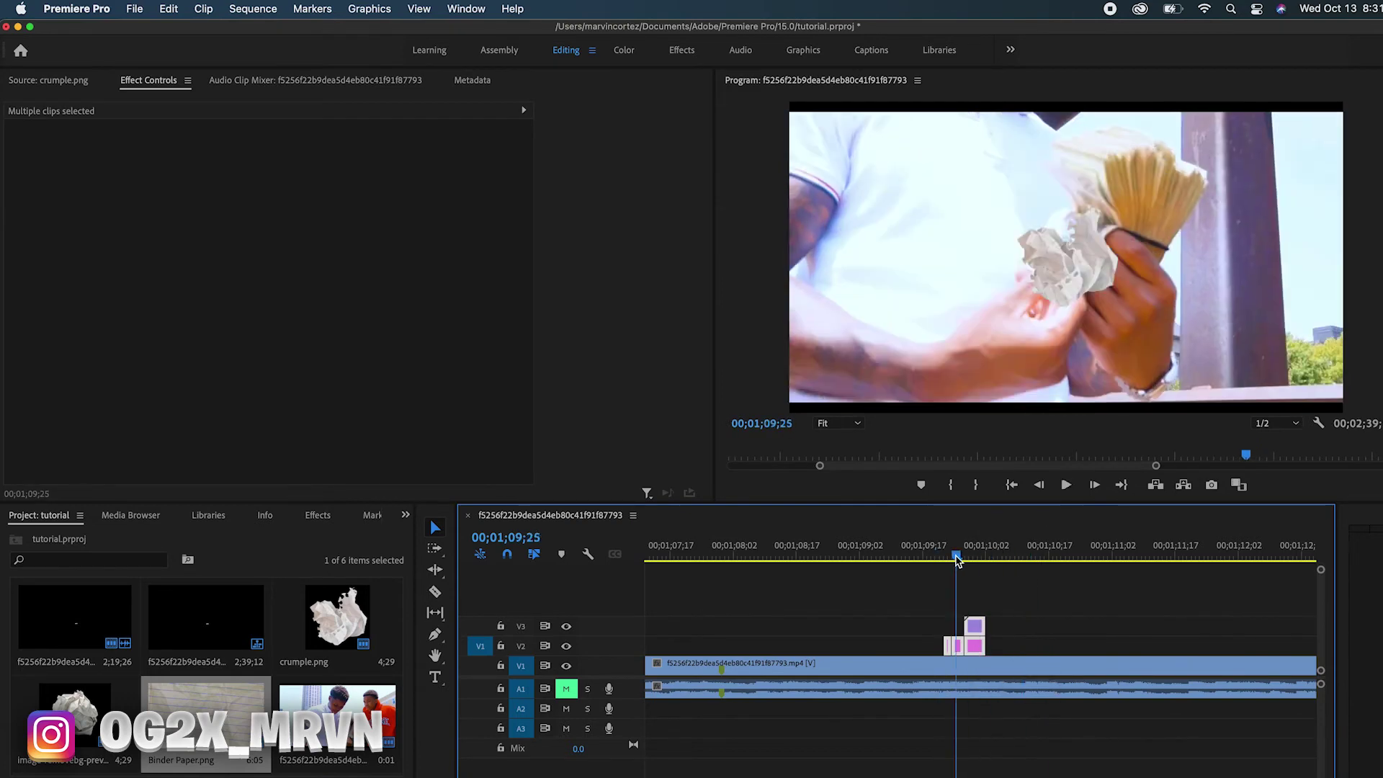
Move the first paper ball clip to start at 00;01;09;21 and extend its end to meet the crumple.png clip
click(943, 553)
key(=)
drag(982, 561, 965, 564)
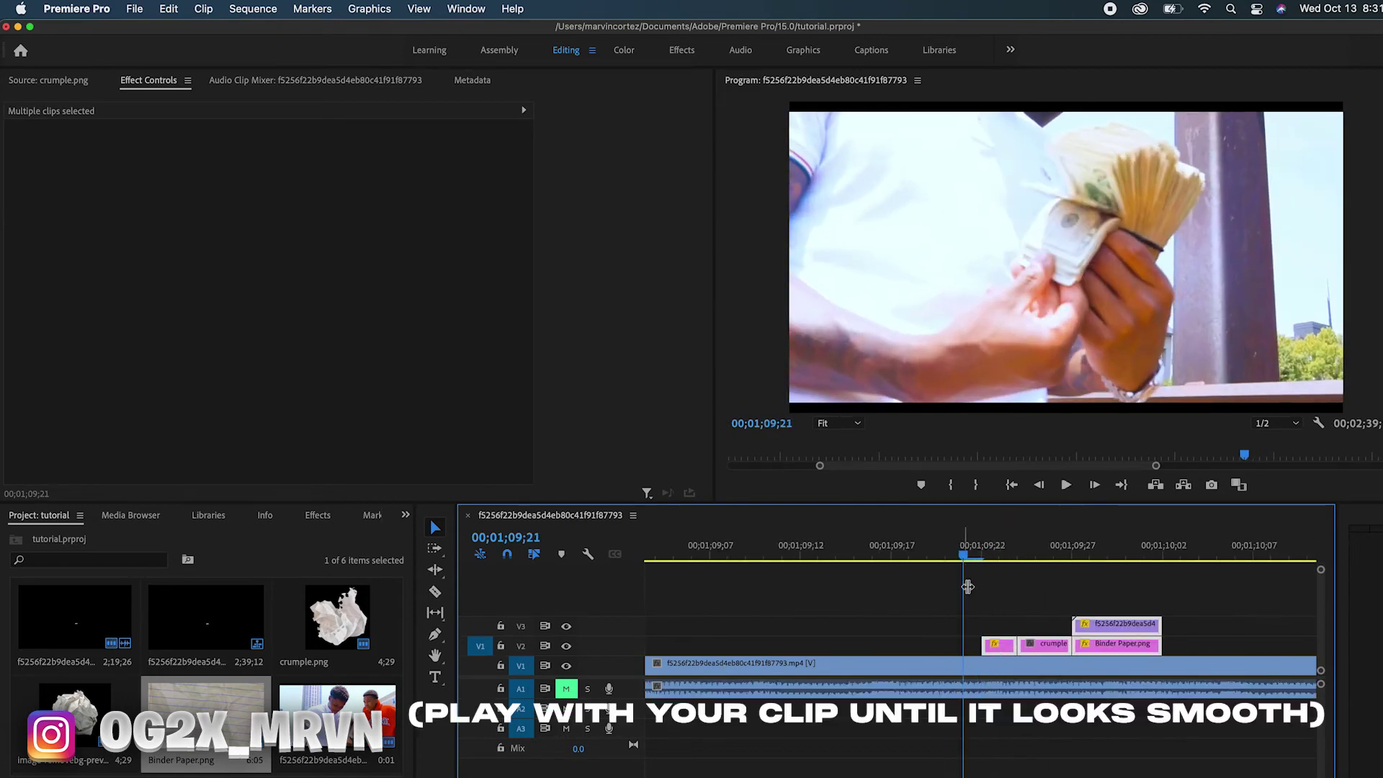
drag(985, 643, 1016, 647)
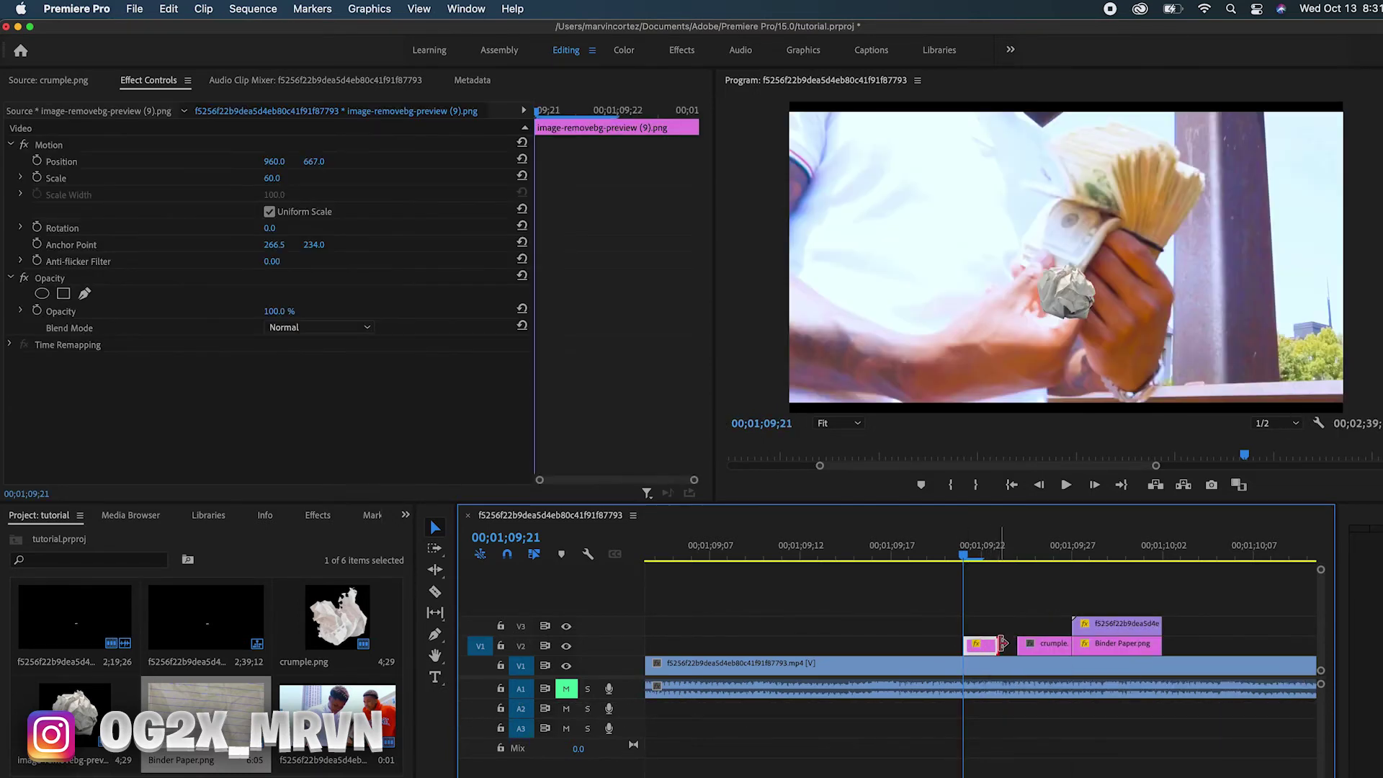
Play the complete paper transition from just before its first clip to check its smoothness
key(space)
key(minus)
click(836, 561)
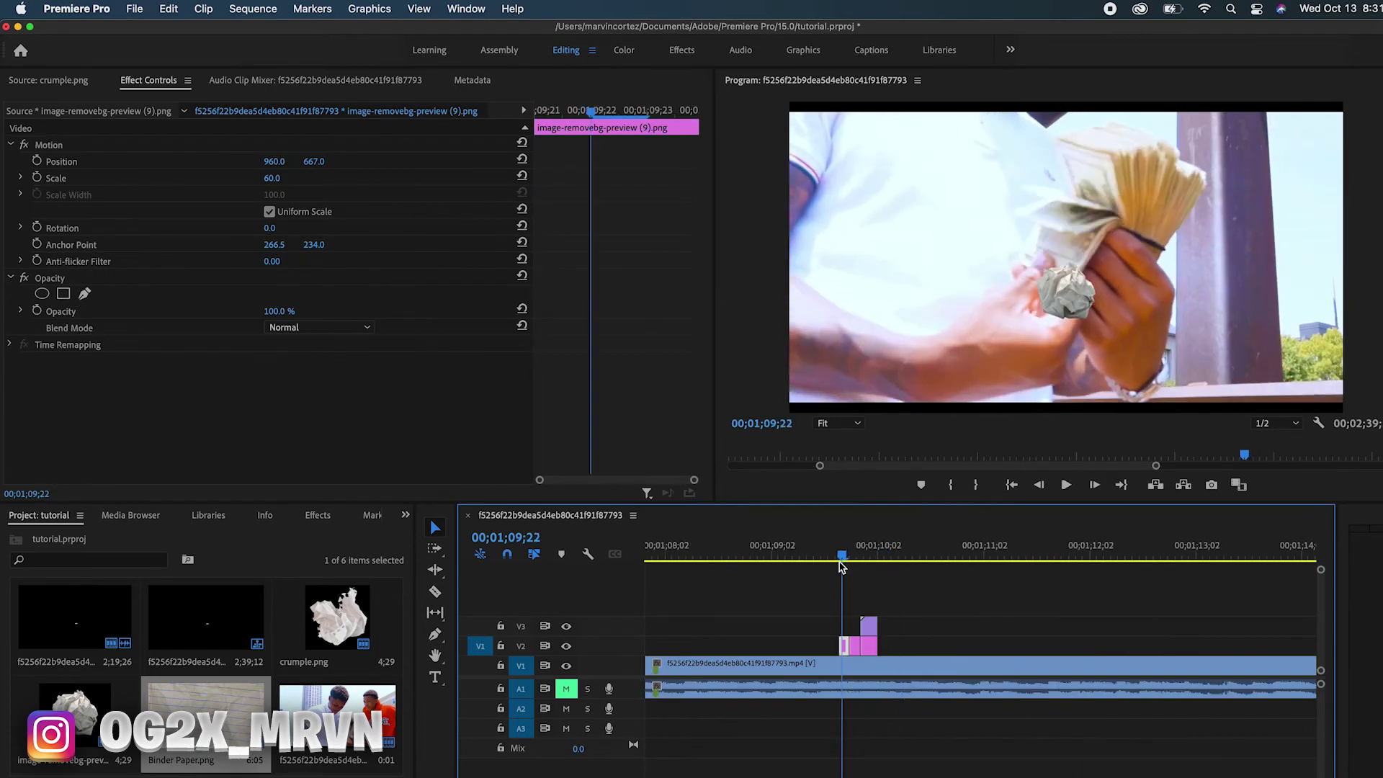
key(space)
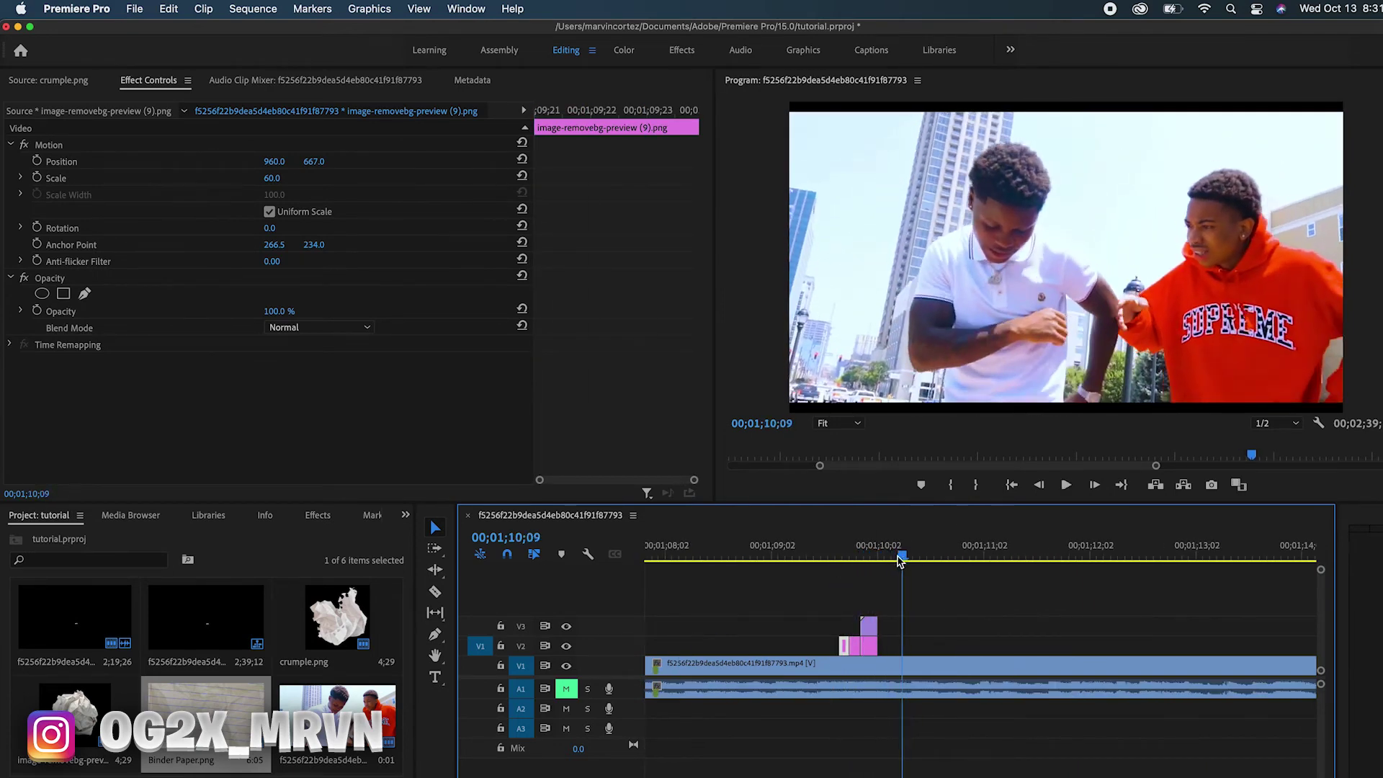
click(834, 561)
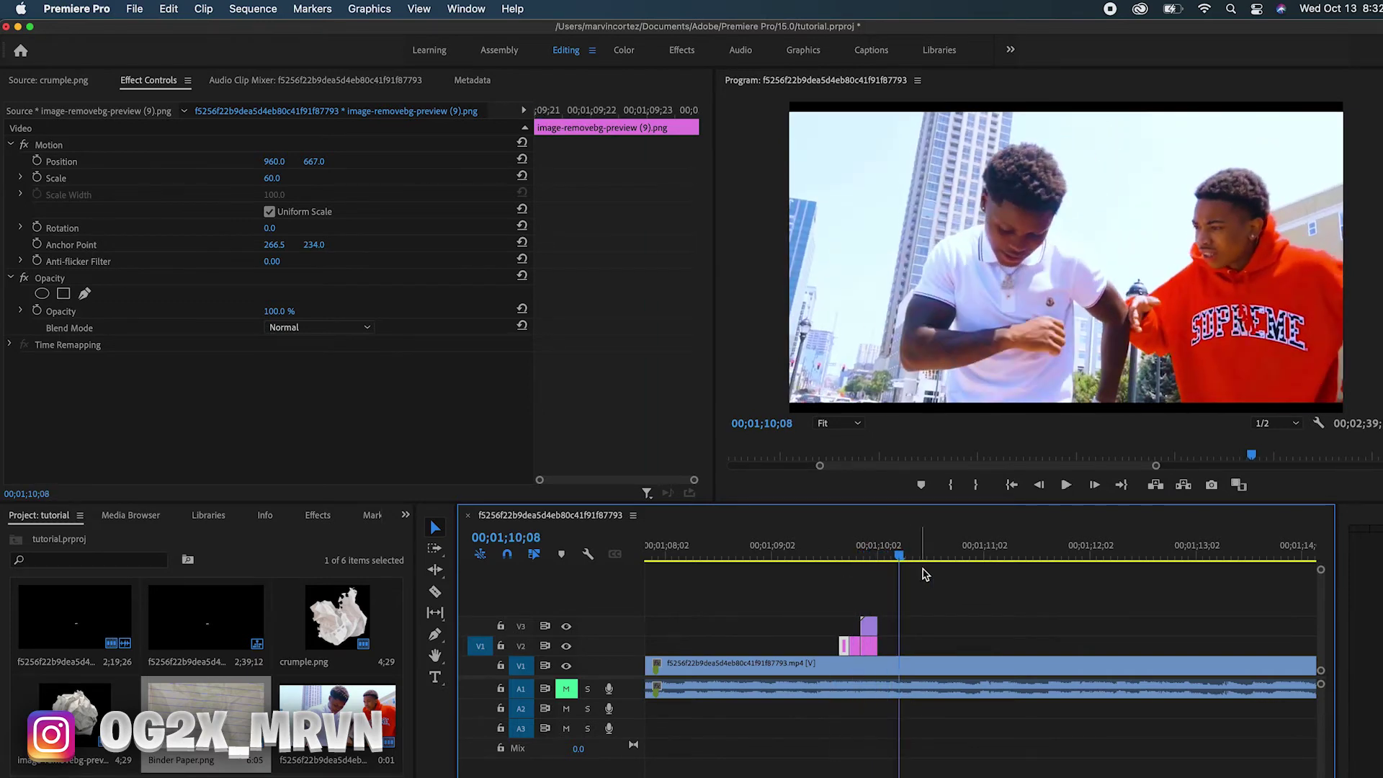
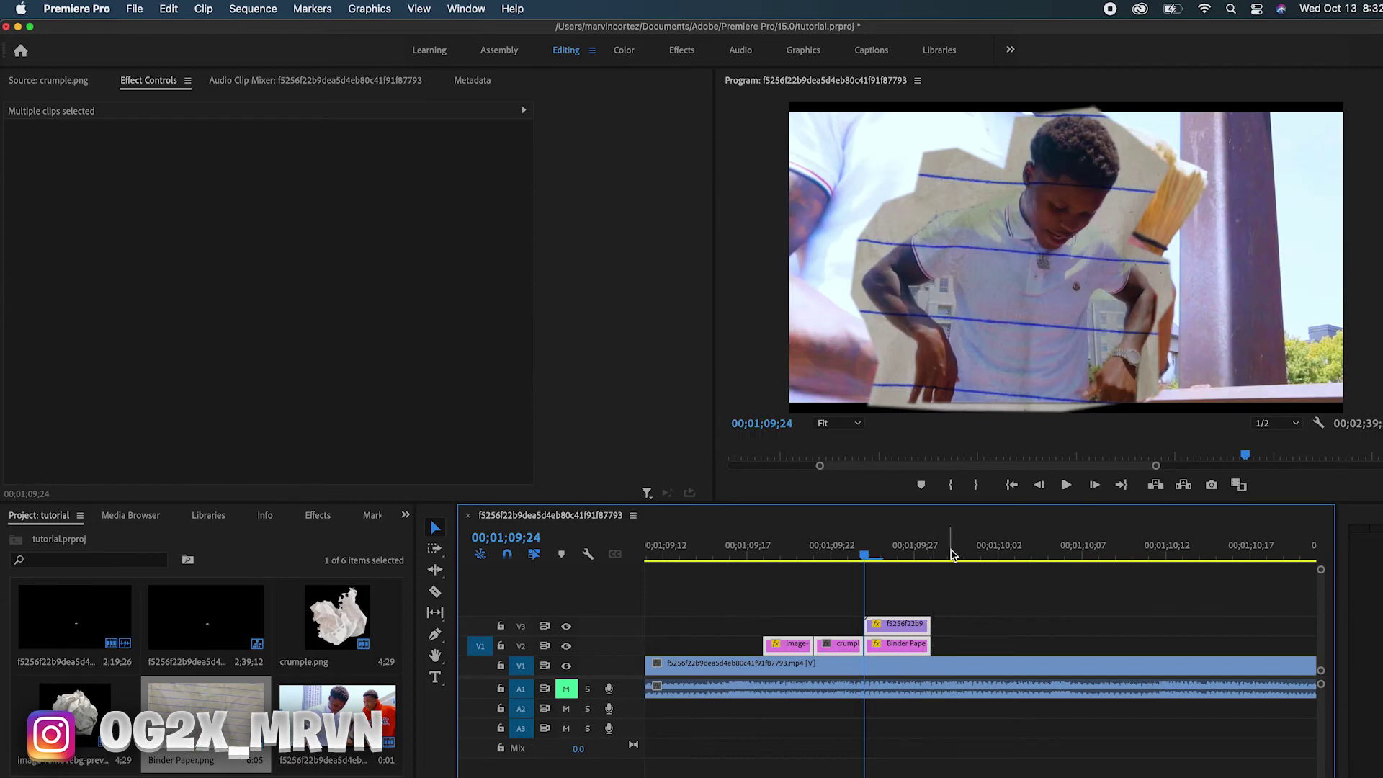
Shift all the transition clips on V2 and V3 one frame later to start at 00;01;09;19 and play the transition back
drag(952, 559, 948, 562)
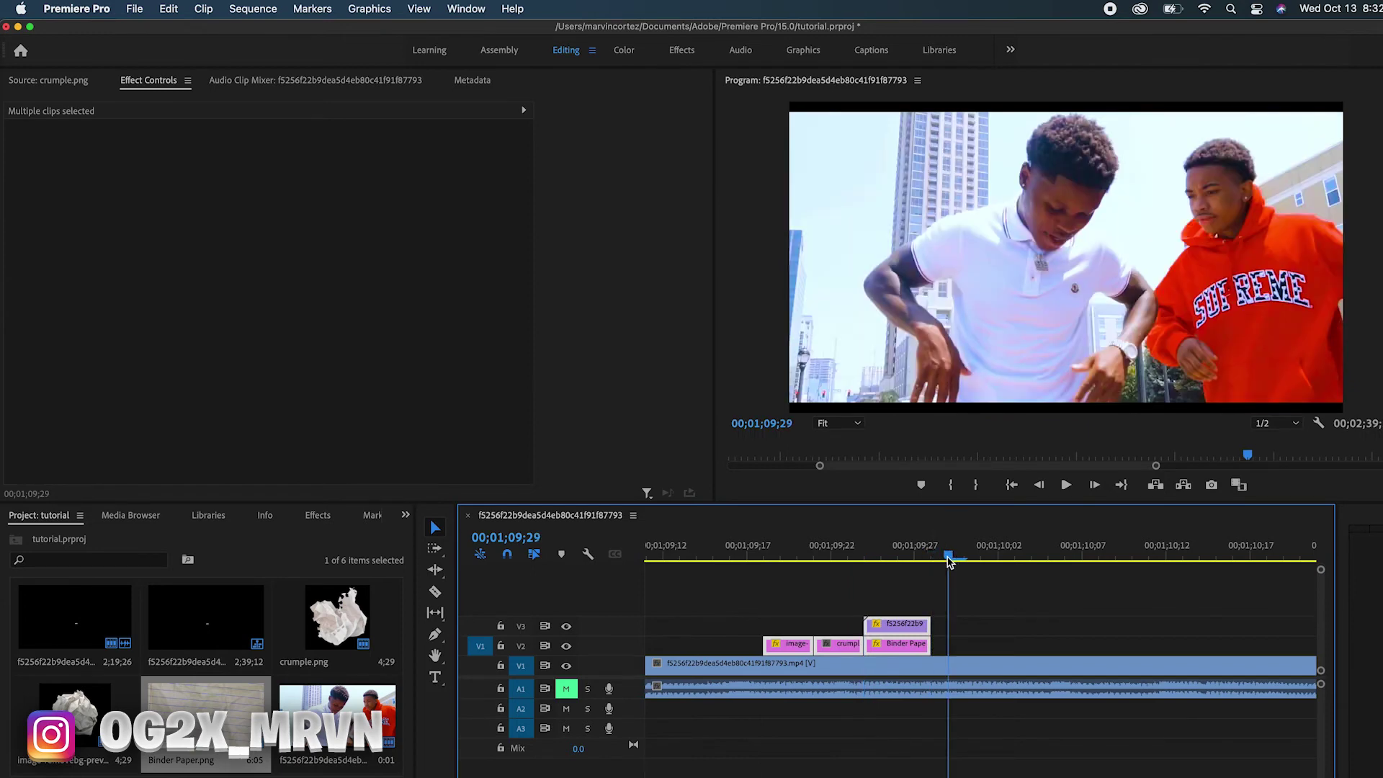
drag(899, 649, 781, 561)
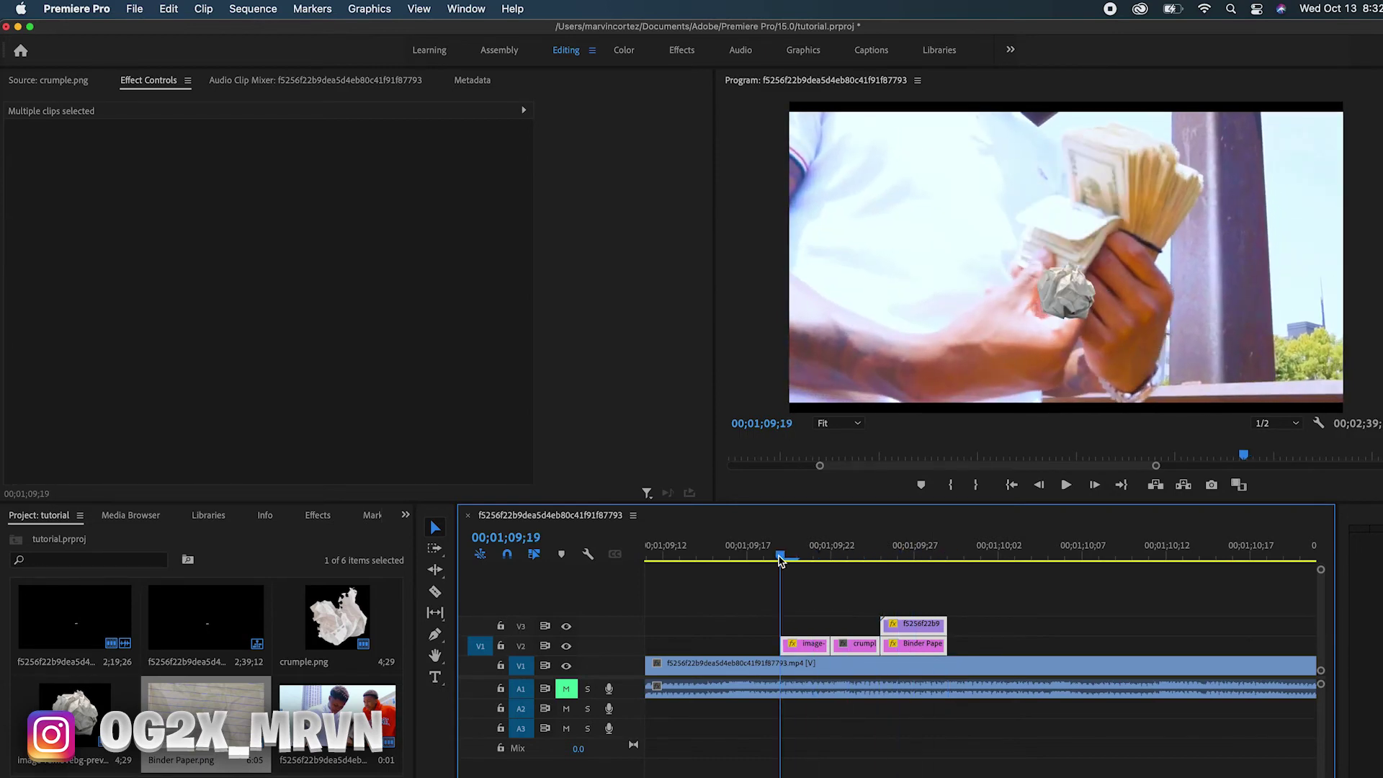
key(space)
click(746, 545)
key(space)
key(space)
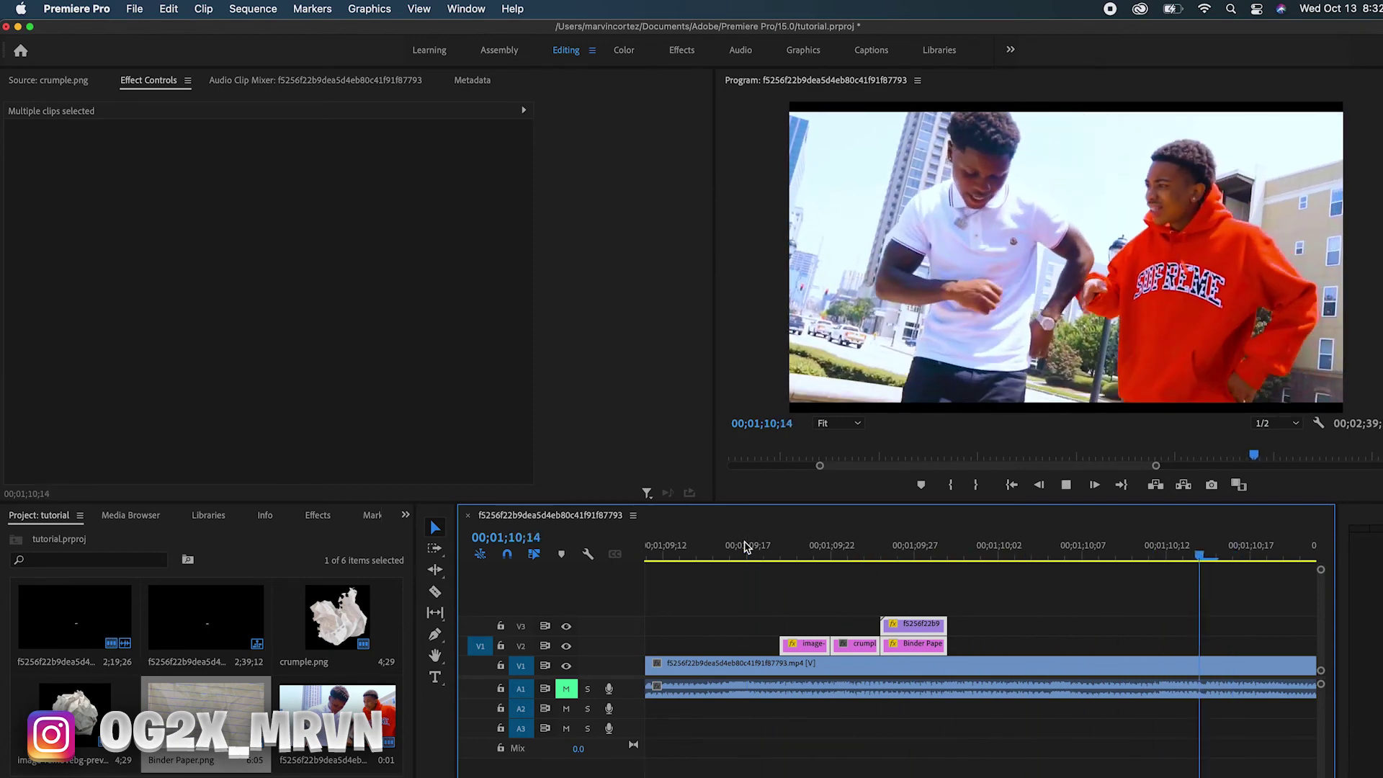
Enlarge the crumple.png clip on V2 by setting its scale to 148
click(798, 552)
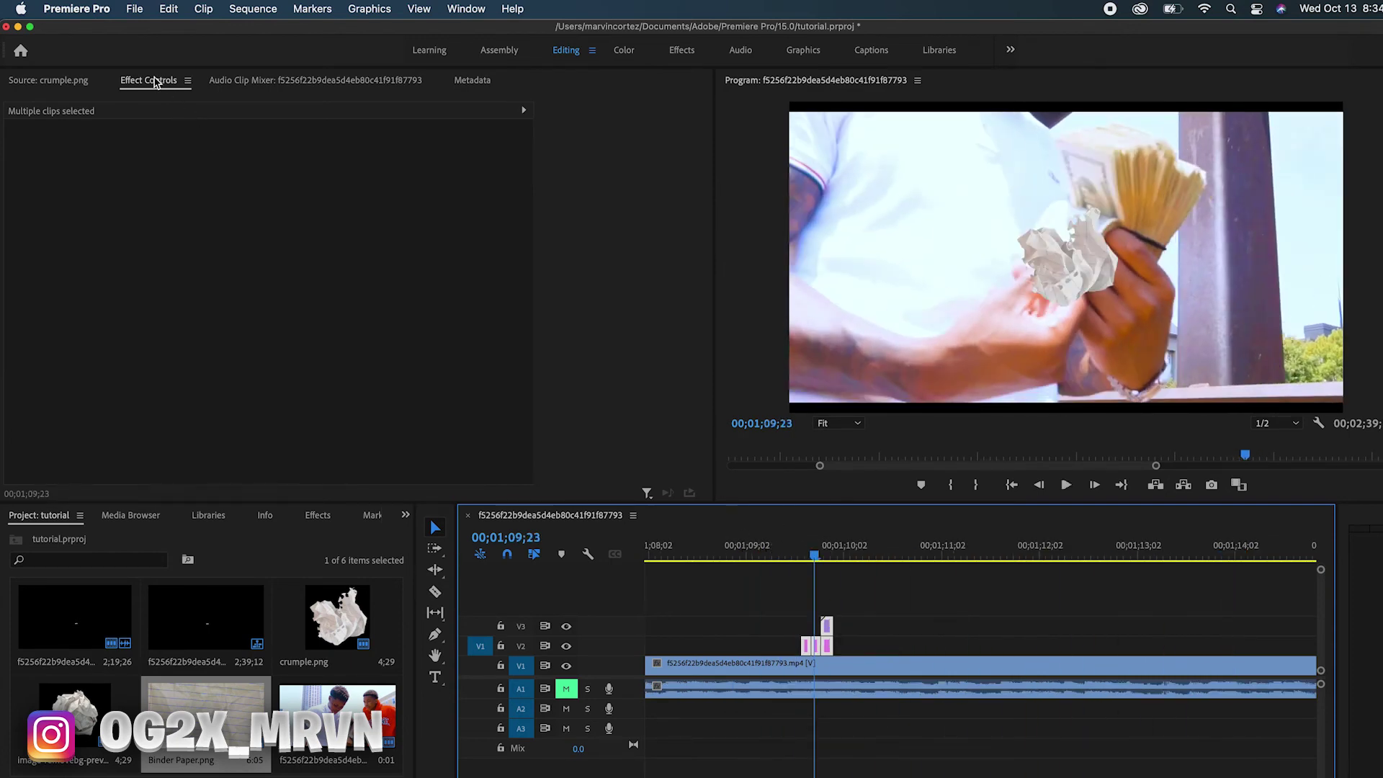
click(155, 82)
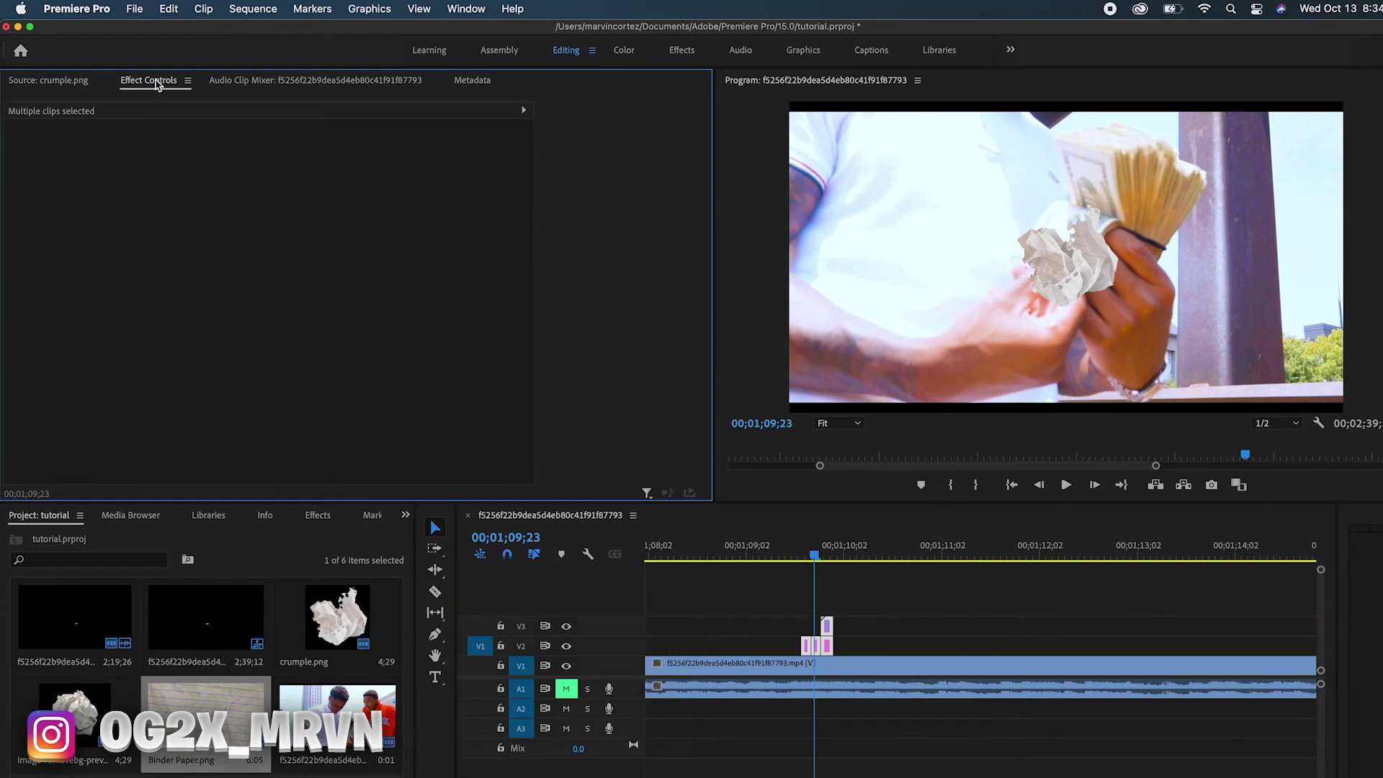
click(902, 627)
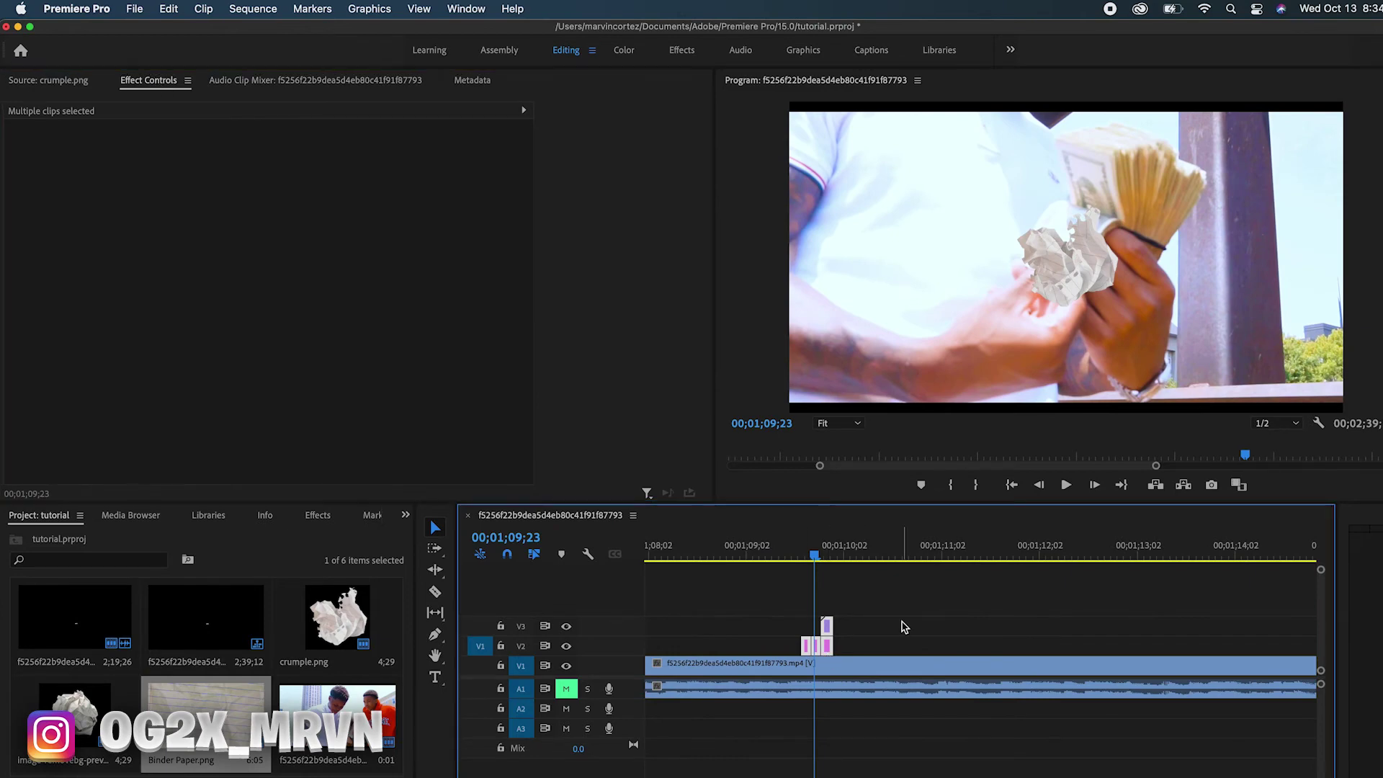
click(819, 646)
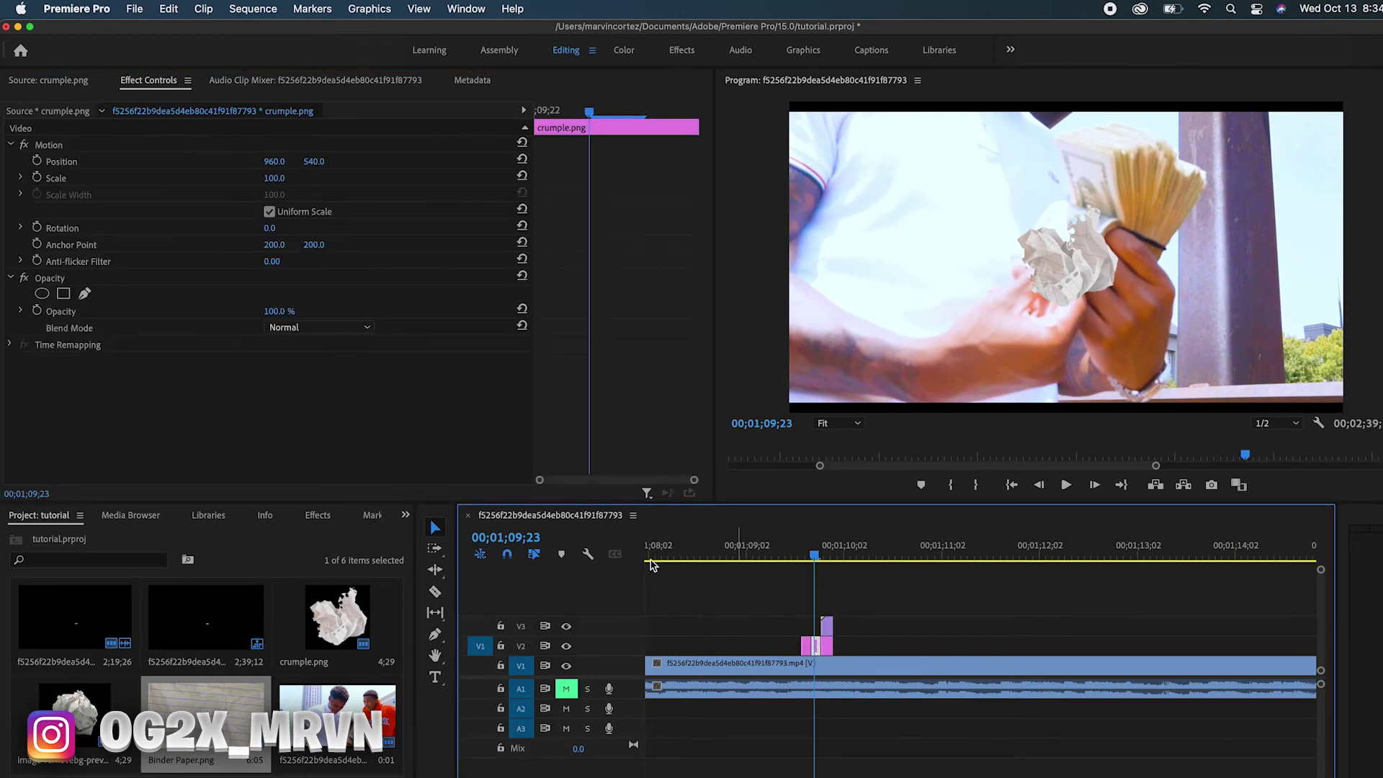
drag(269, 178, 286, 178)
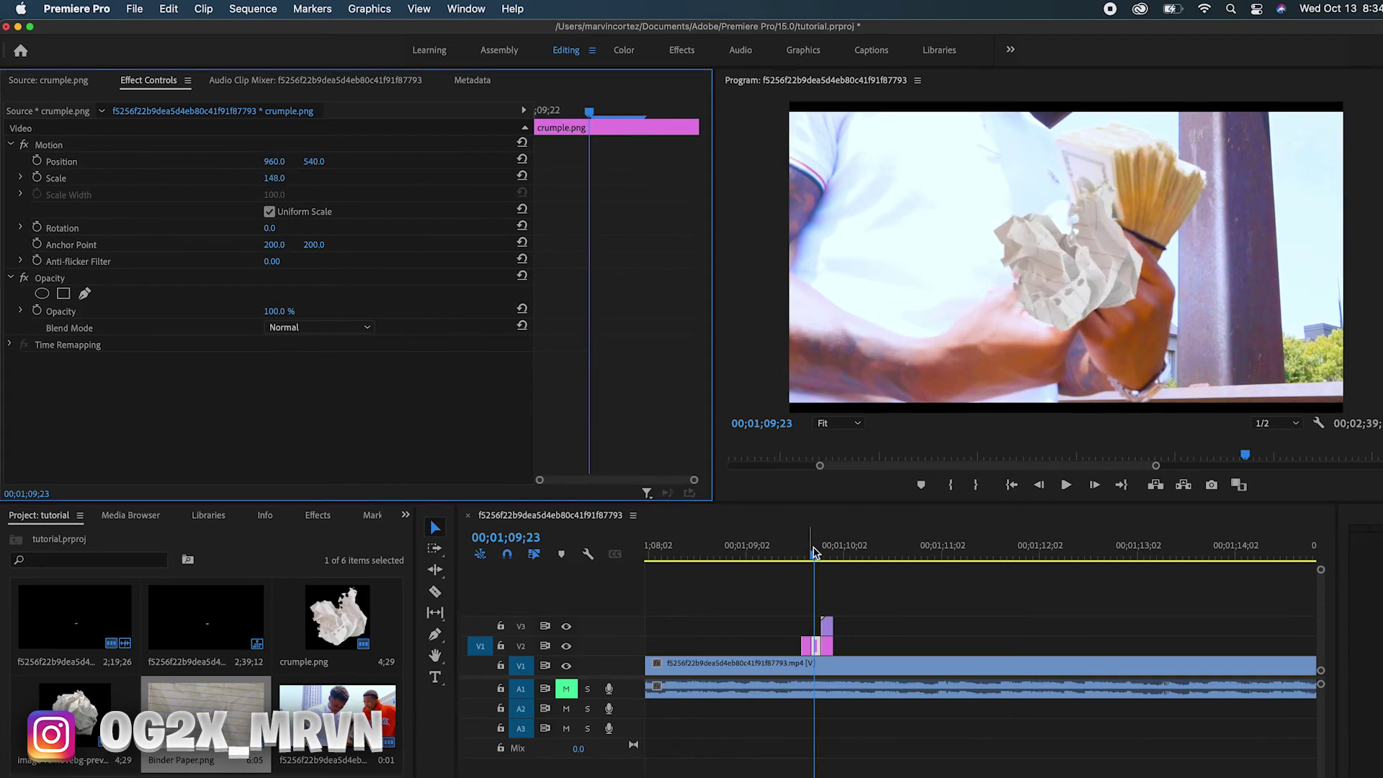
Move crumple.png up to V3 to start at 00;01;09;21, overlapping the end of the first paper ball clip for comparison
drag(815, 558, 810, 559)
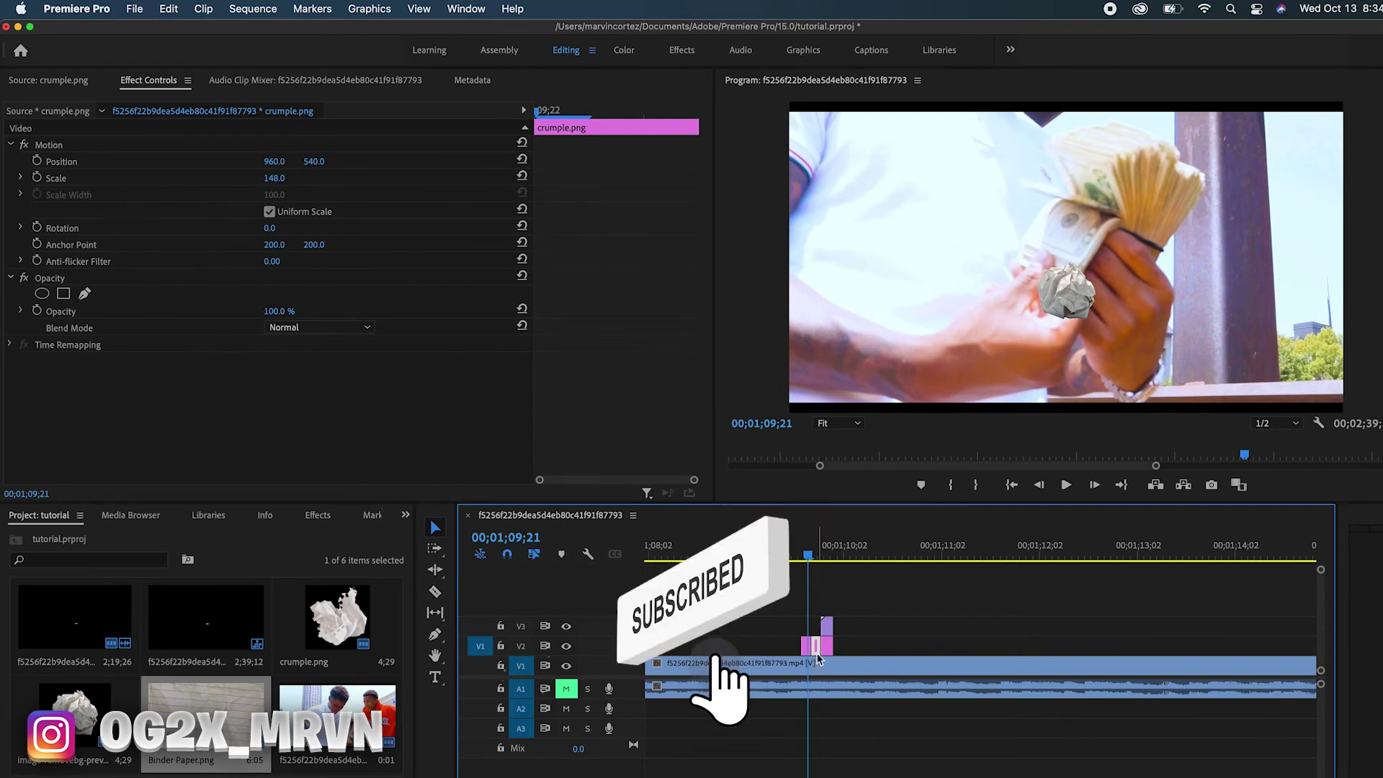
drag(847, 649, 811, 639)
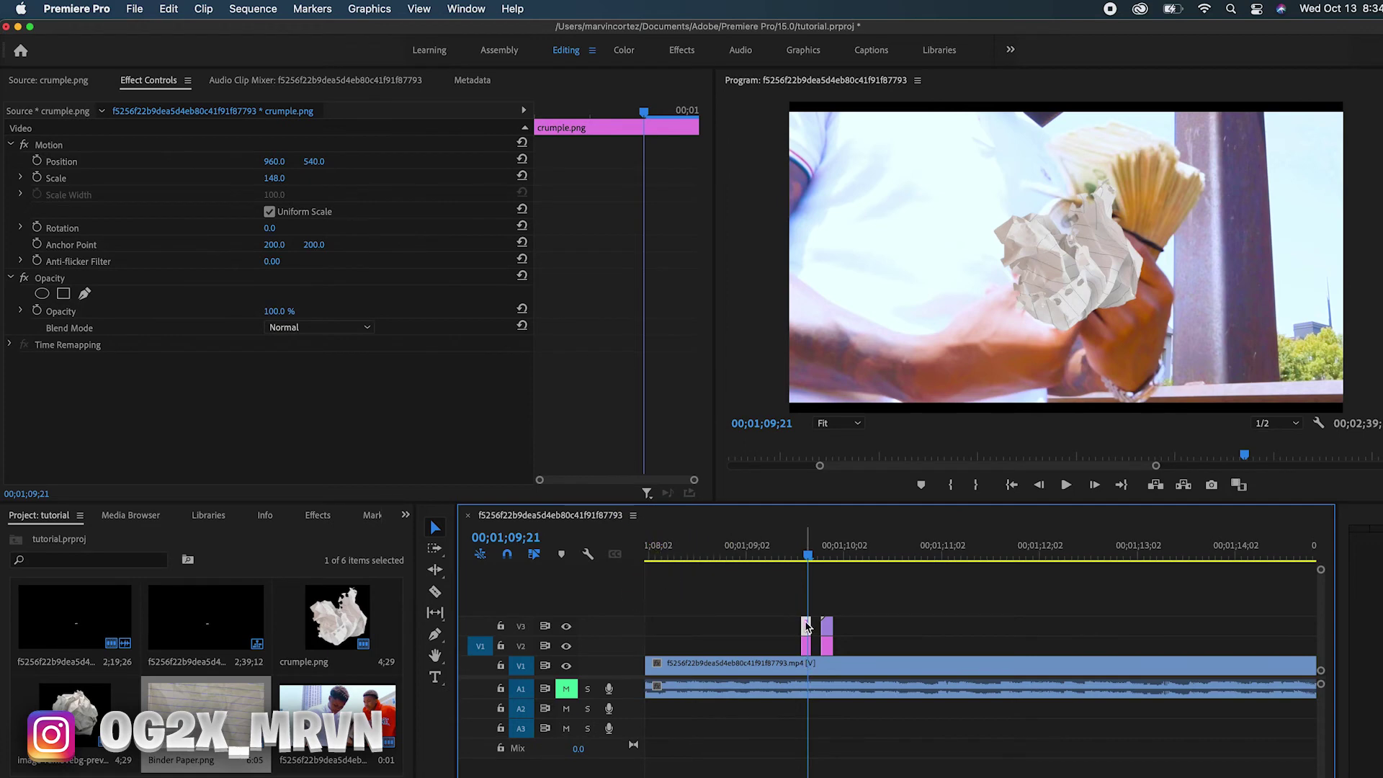
key(equal)
key(equal)
key(equal)
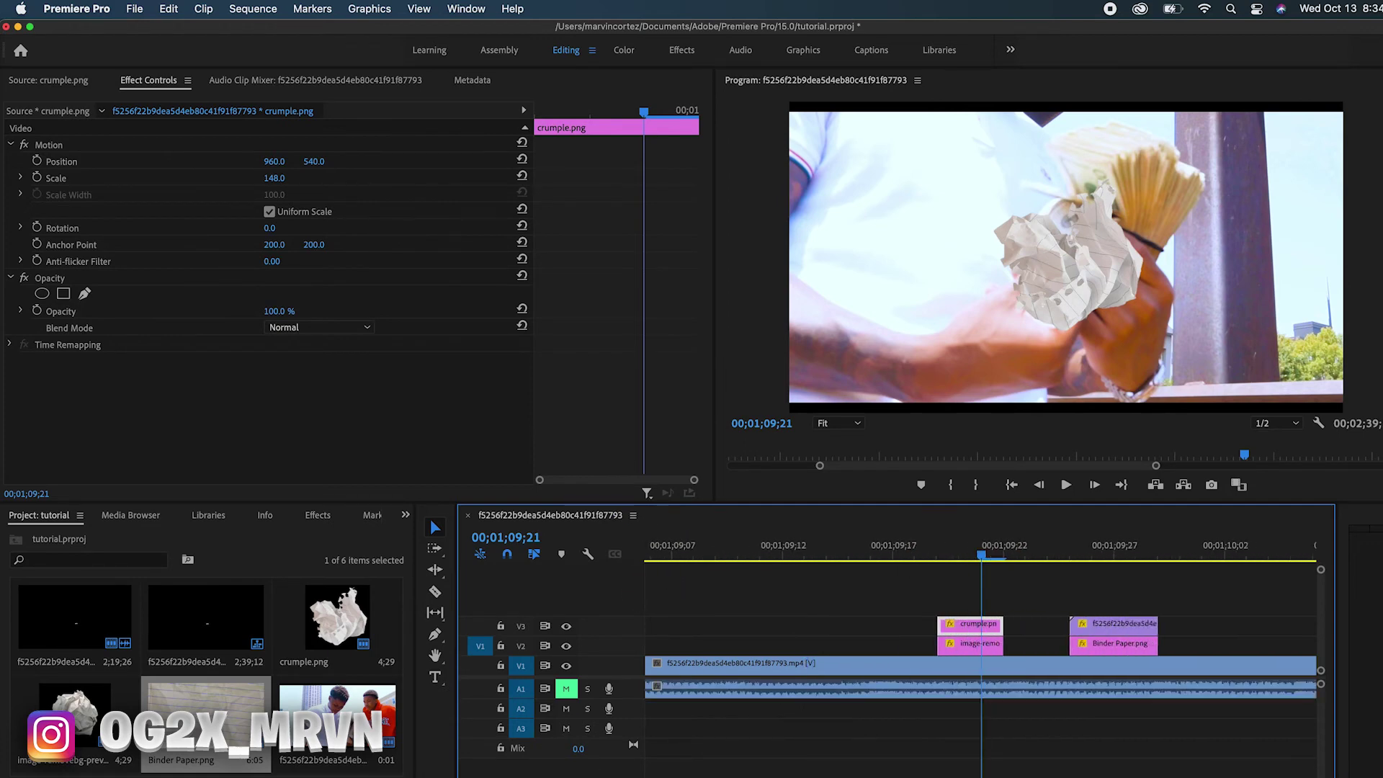
drag(972, 630, 1015, 627)
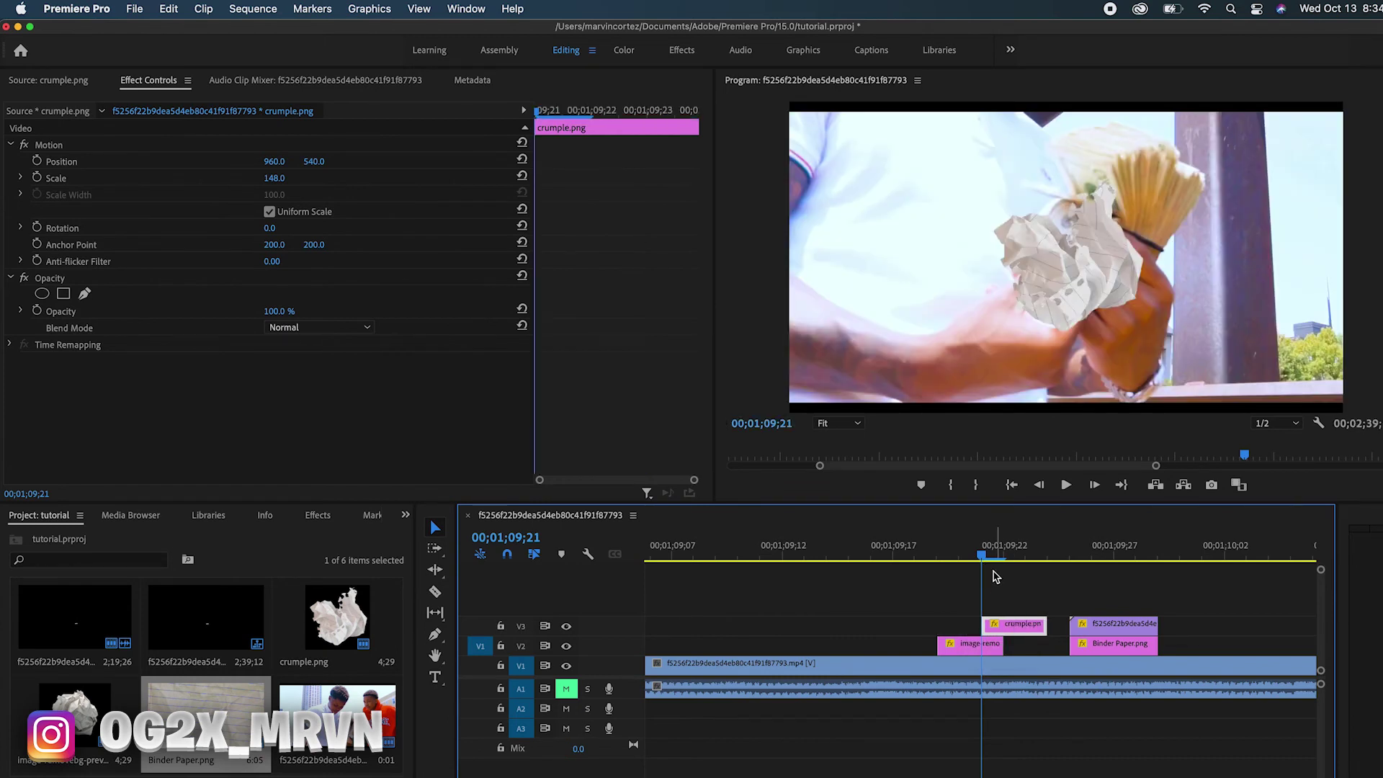
Set crumple.png's position to 895, 629 and place it on V2 between the first paper ball and Binder Paper.png
mouse_move(984, 561)
mouse_down()
mouse_move(963, 561)
mouse_move(1000, 559)
mouse_up()
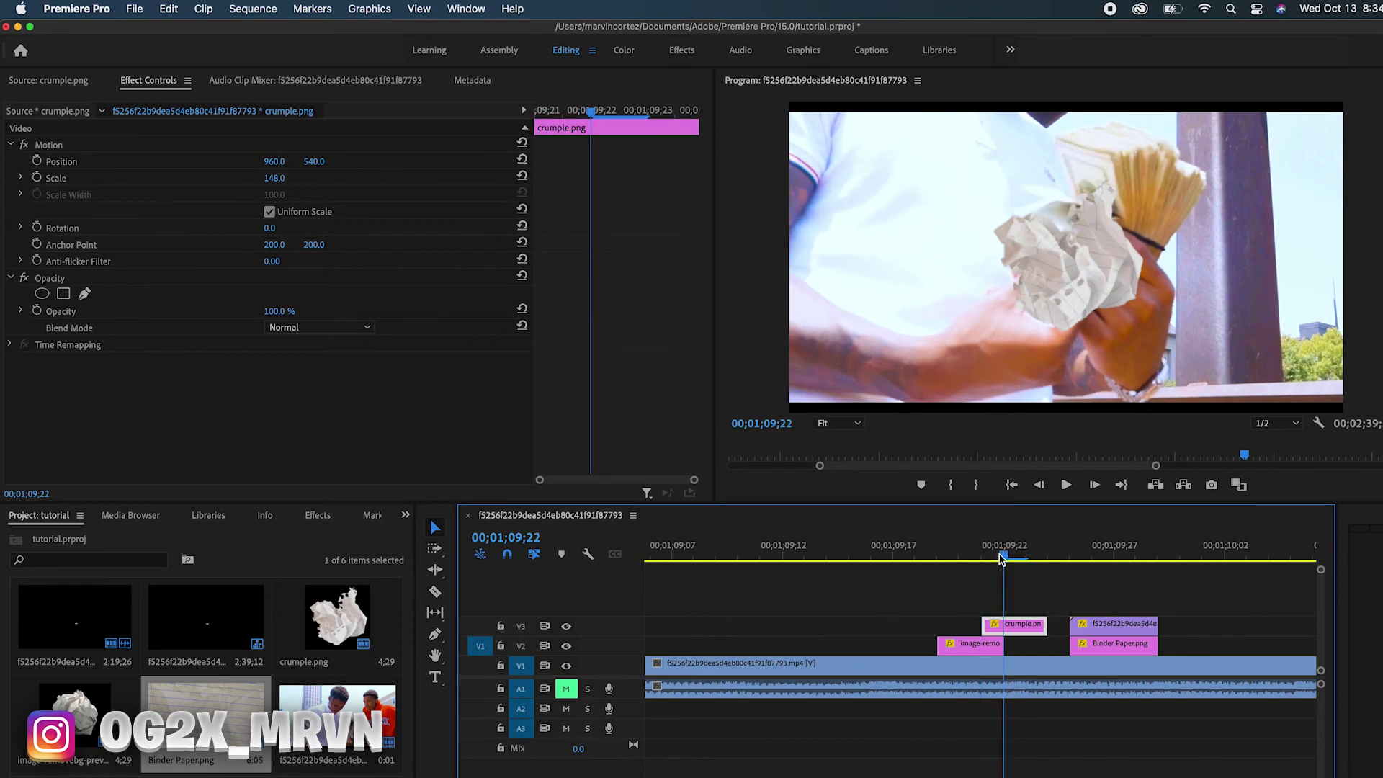
drag(282, 160, 339, 168)
drag(1026, 633, 1051, 652)
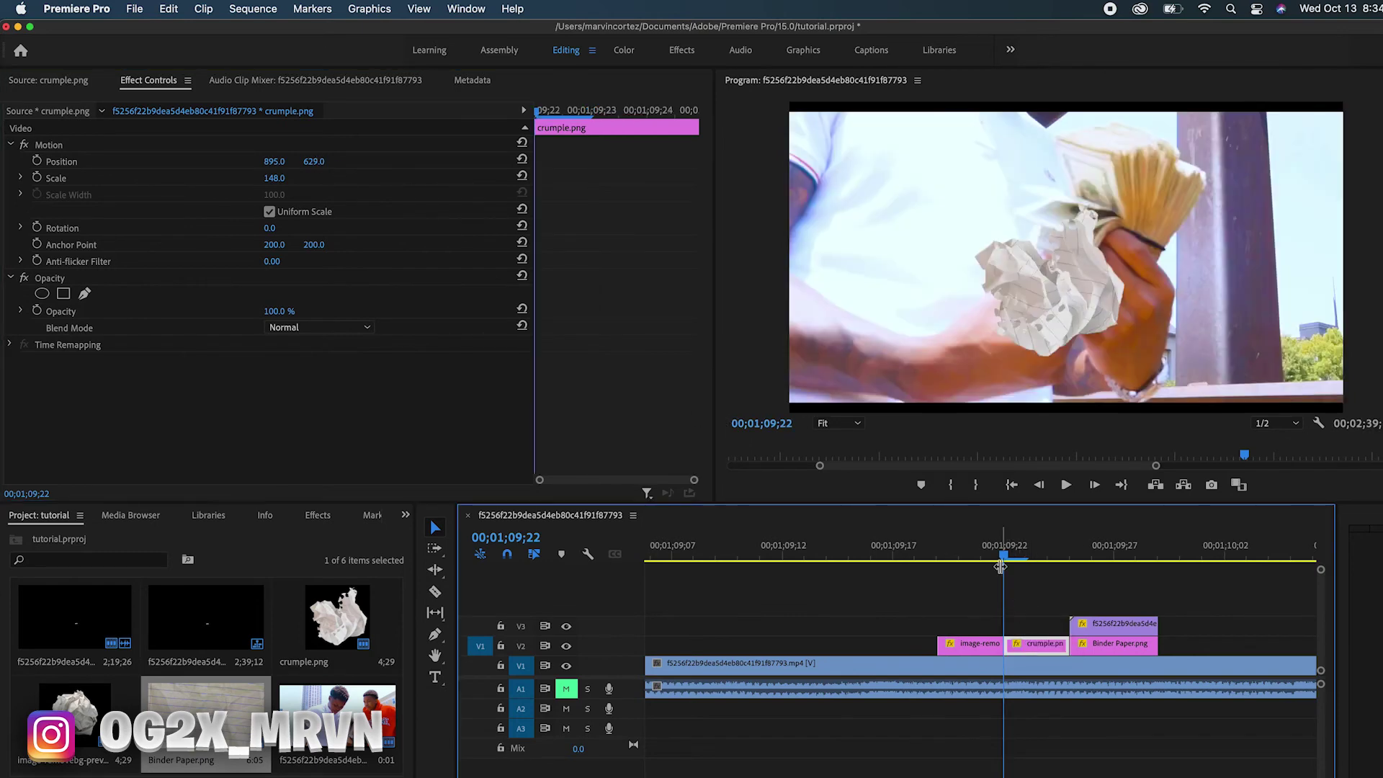
Play the transition and step through its paper ball, crumple.png and Binder Paper.png clips to check their lengths in frames
key(space)
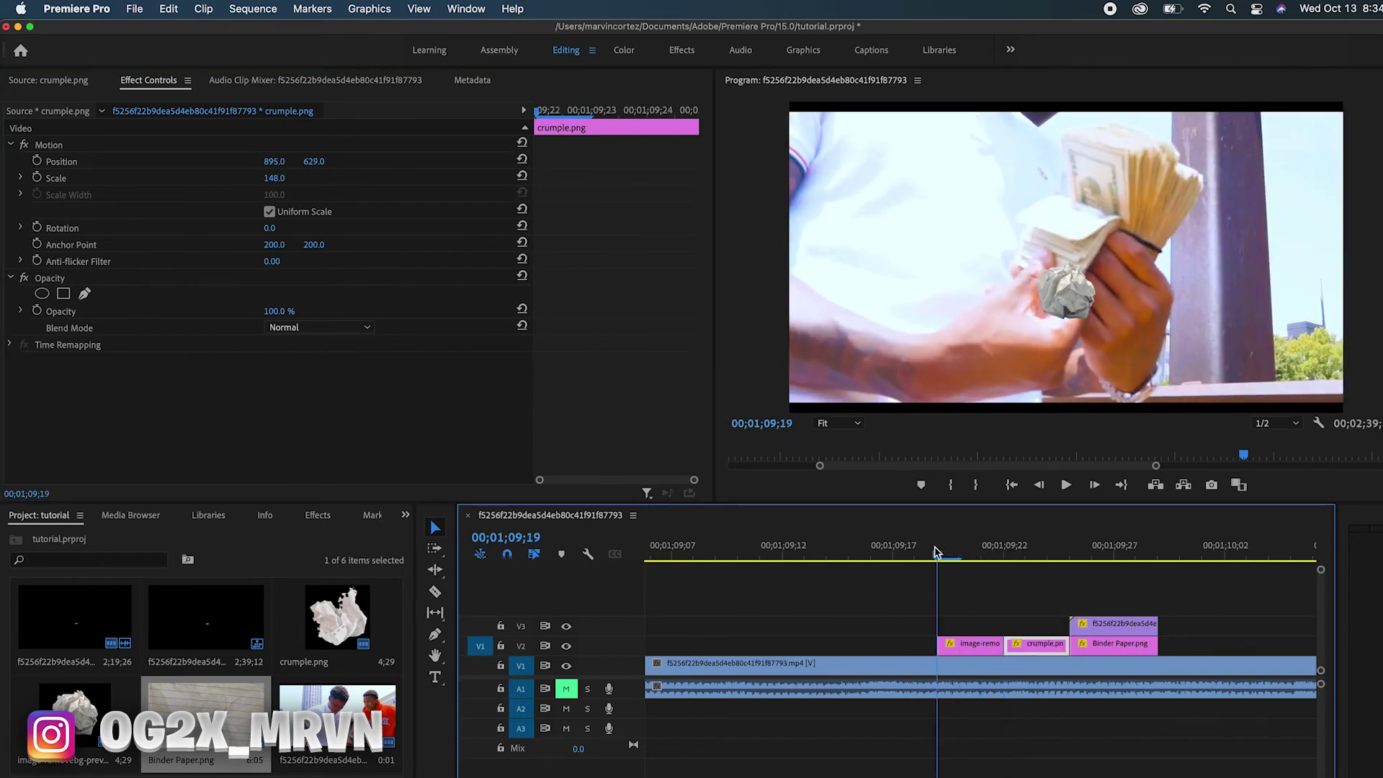
key(space)
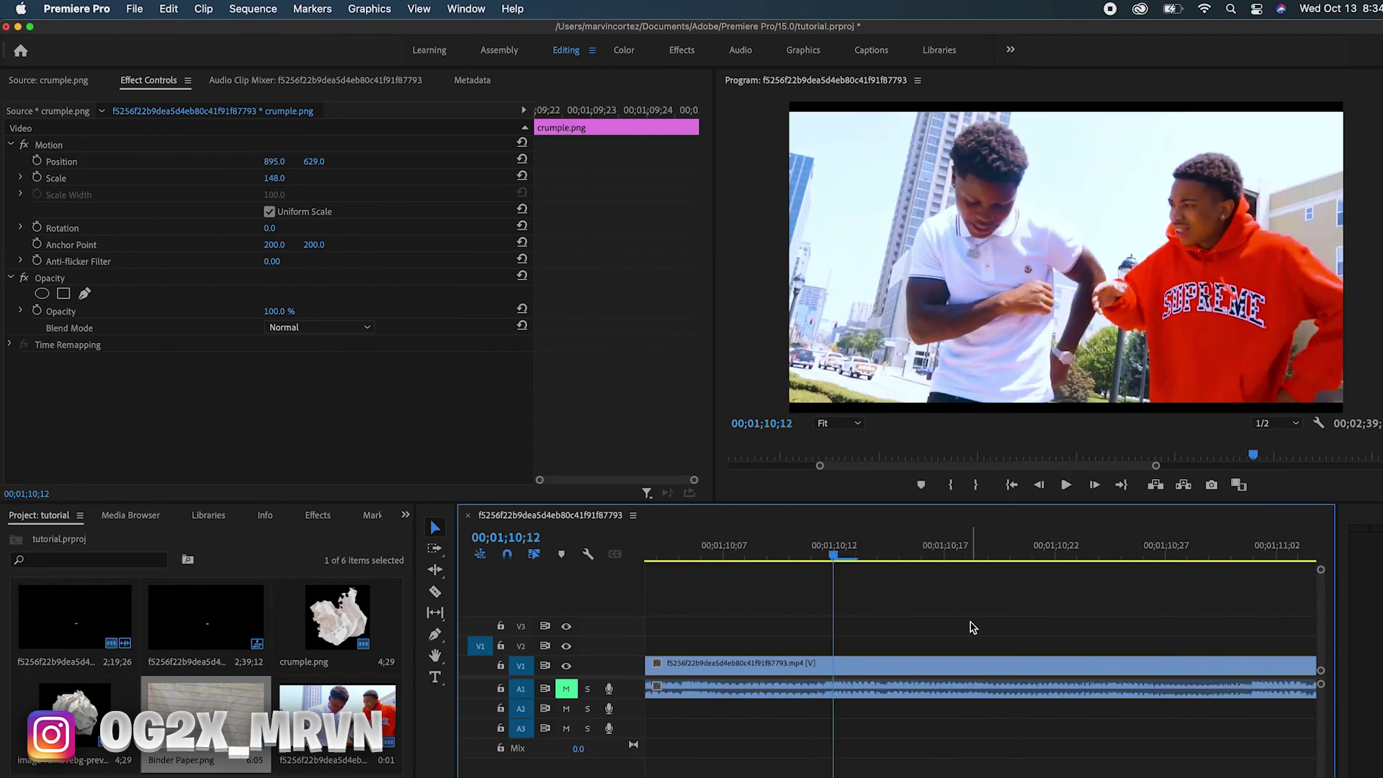
key(minus)
key(minus)
drag(945, 556, 856, 556)
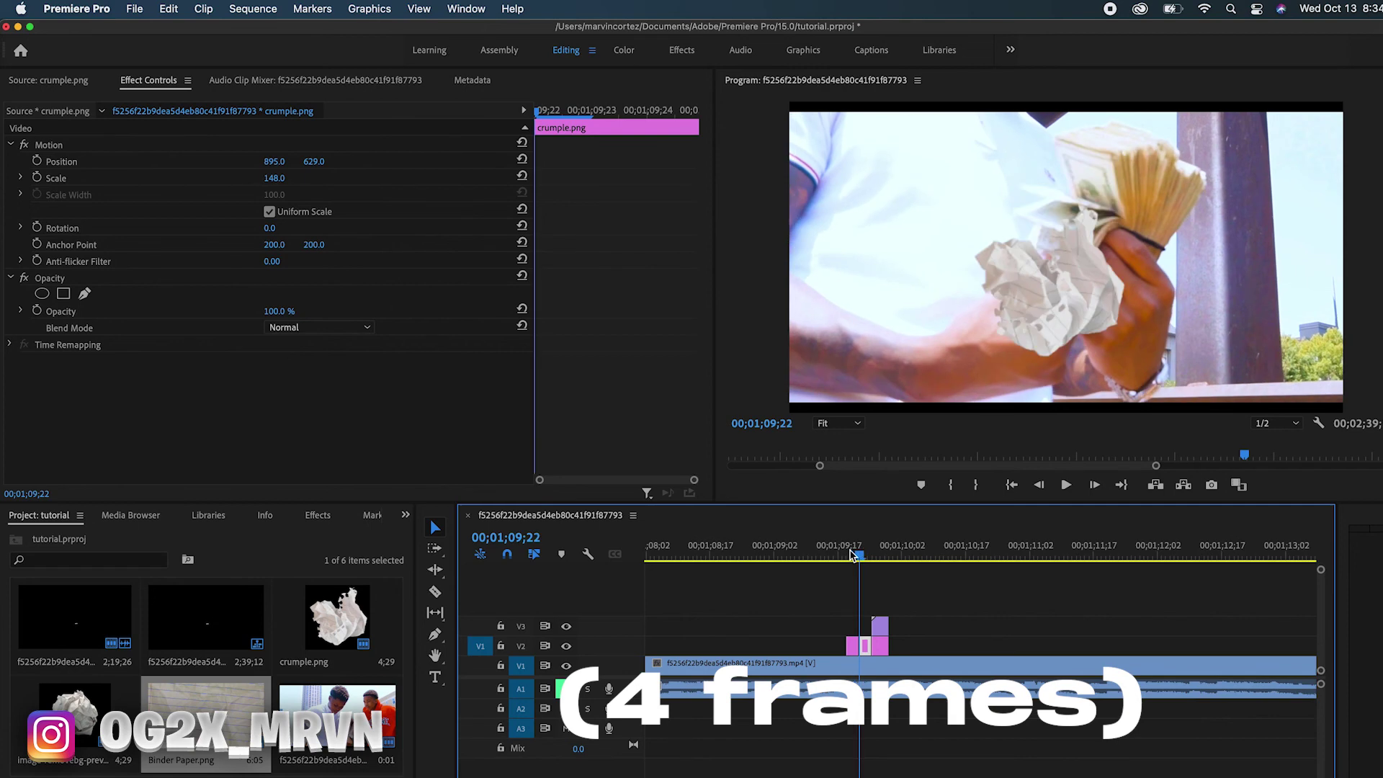
key(Right)
key(Right)
key(Right)
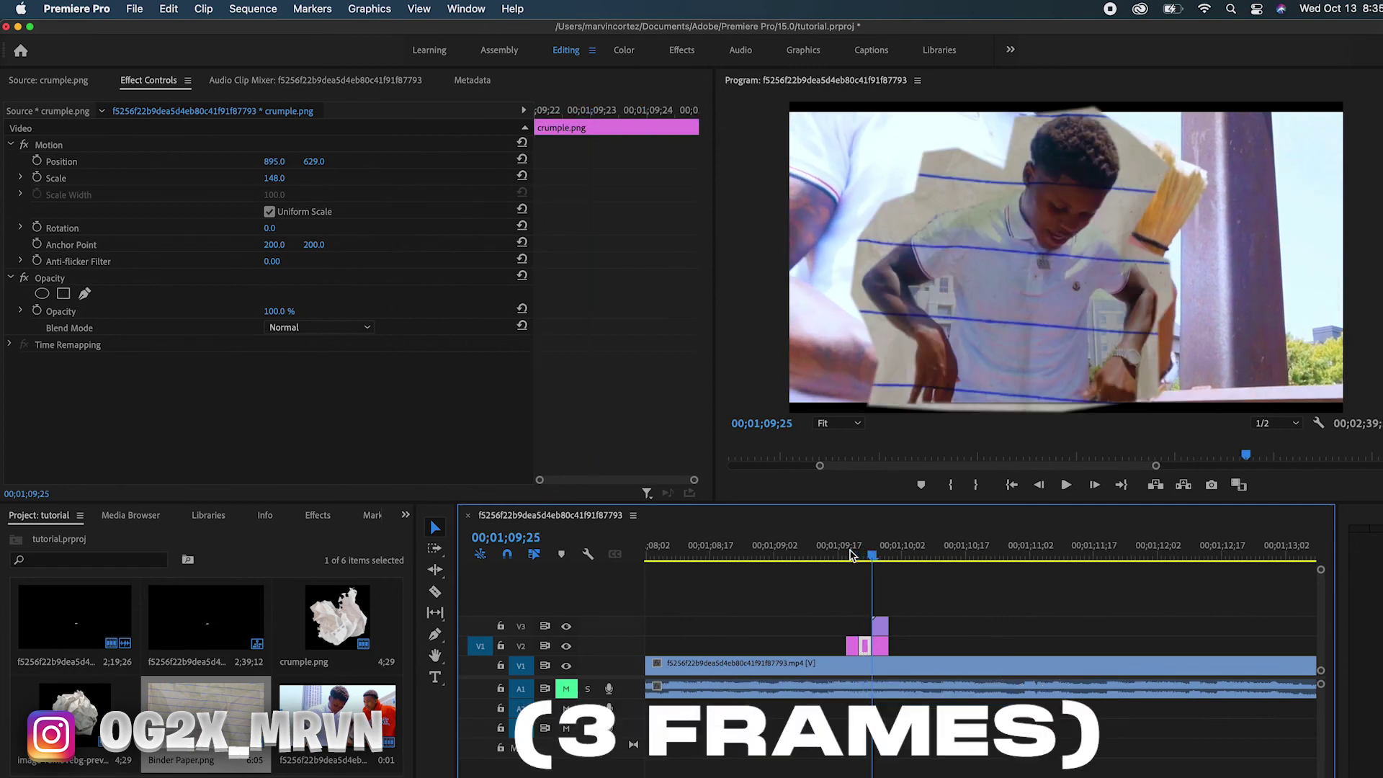
click(856, 553)
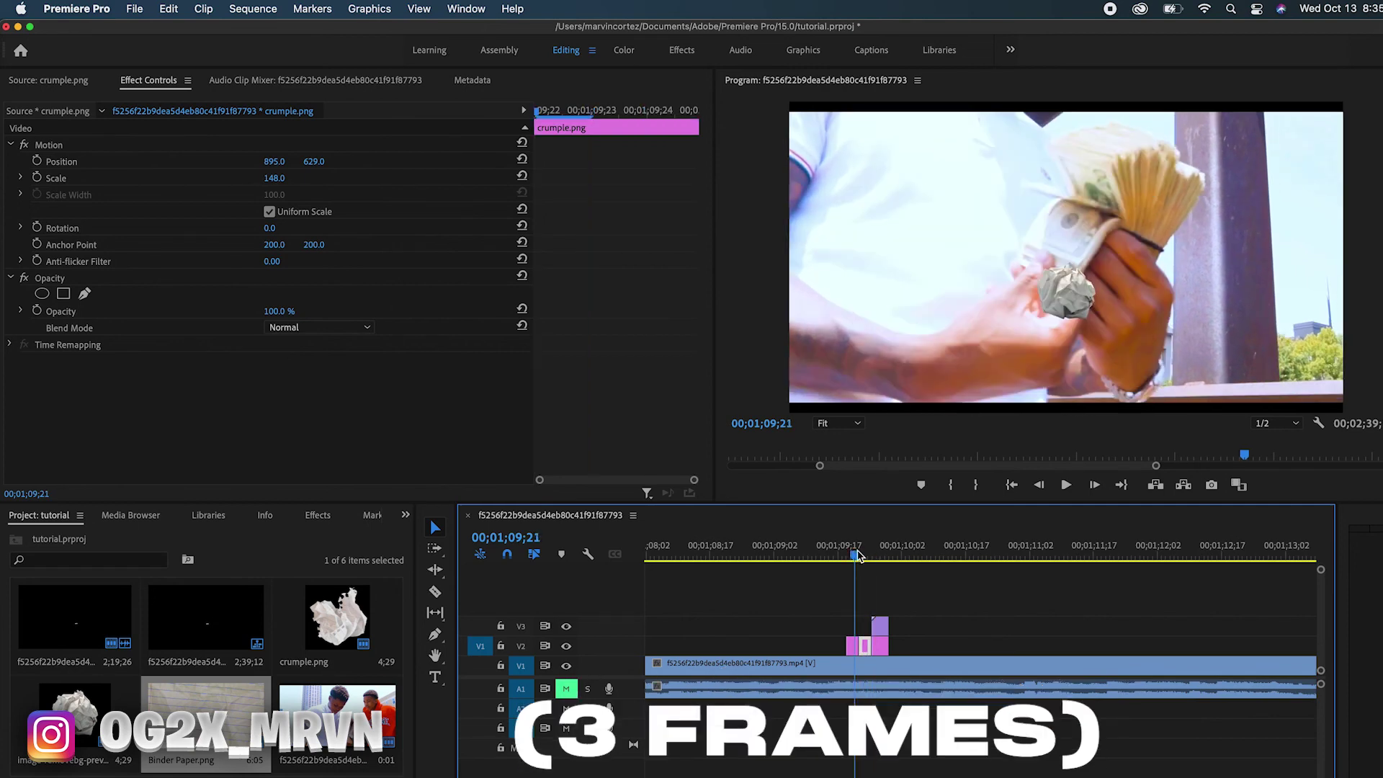
drag(857, 554, 873, 558)
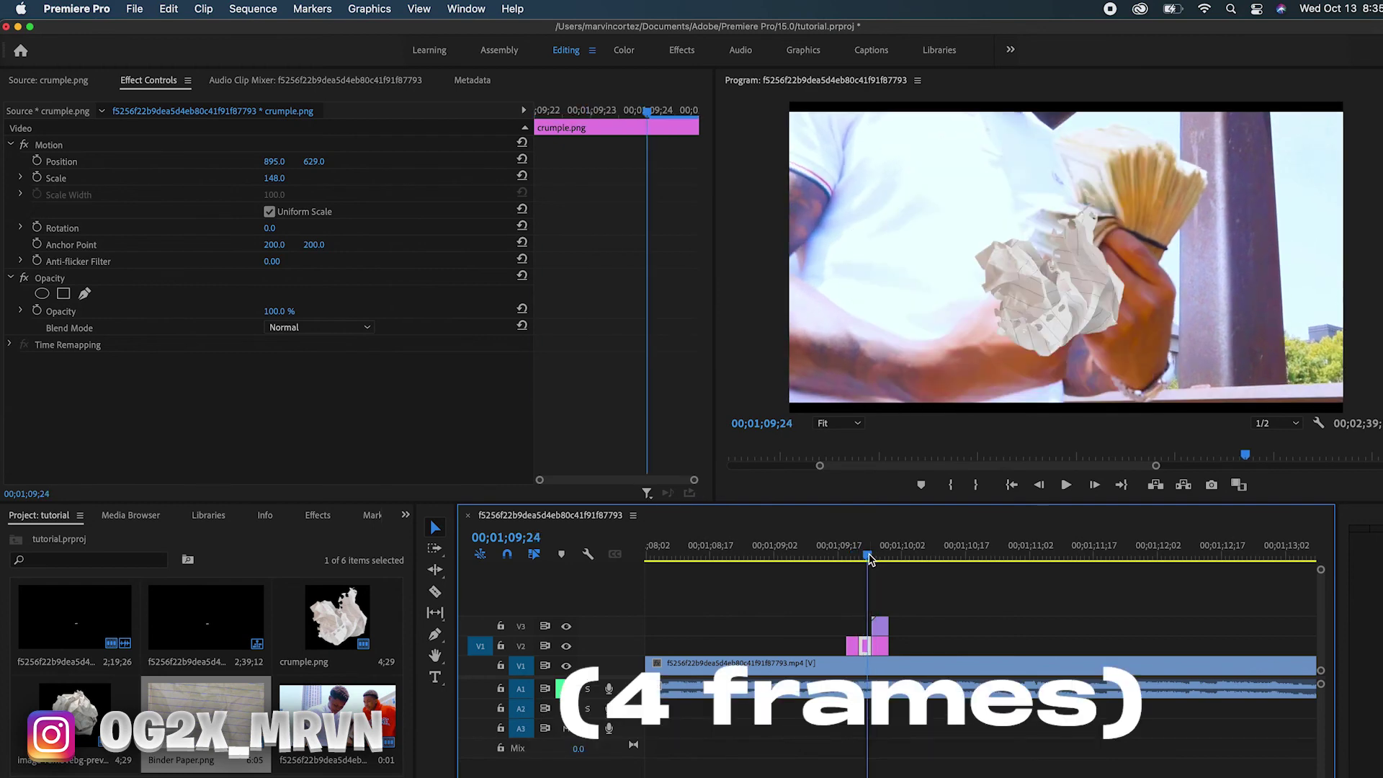
key(Right)
key(Right)
key(Right)
key(Right)
key(Right)
Play the finished transition from 00;01;09;15 and go back to the frame just before its first clip for another review
drag(884, 558, 831, 553)
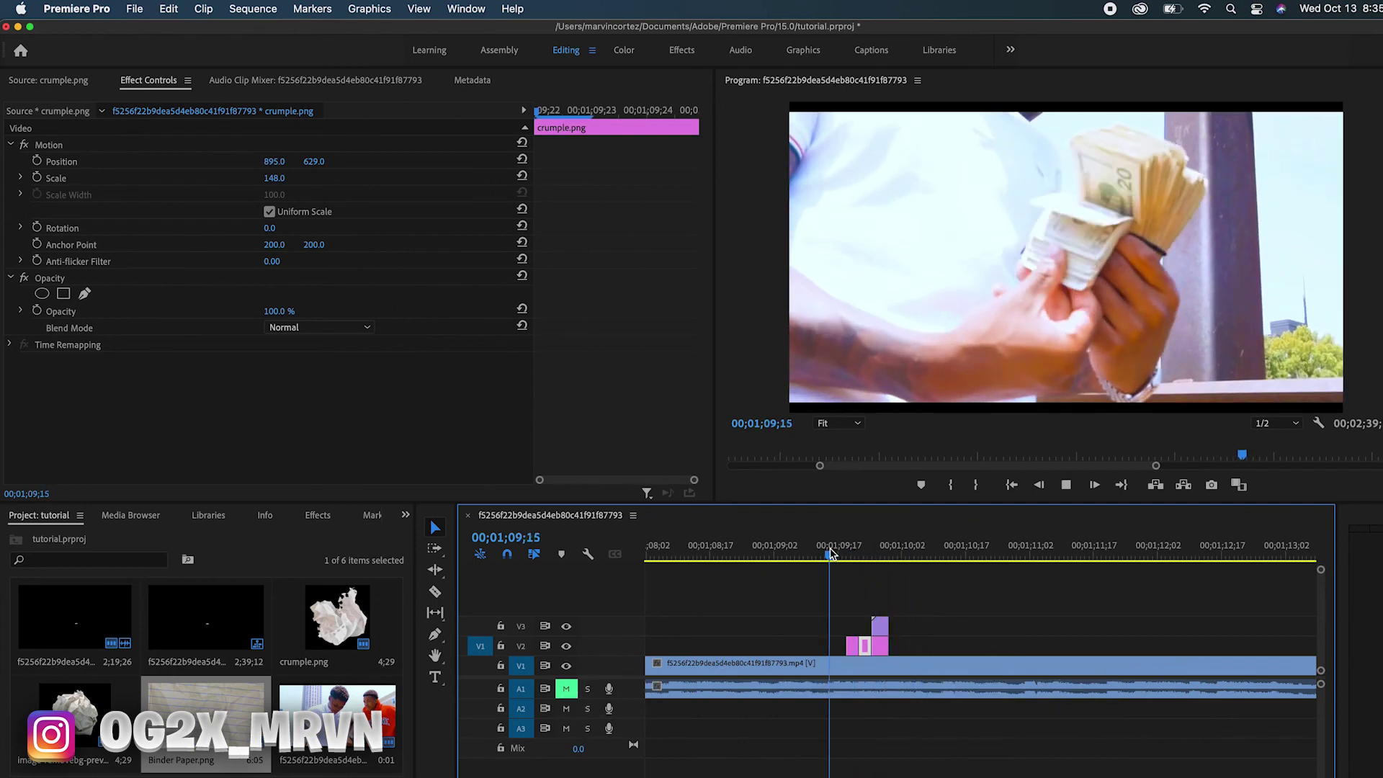
key(space)
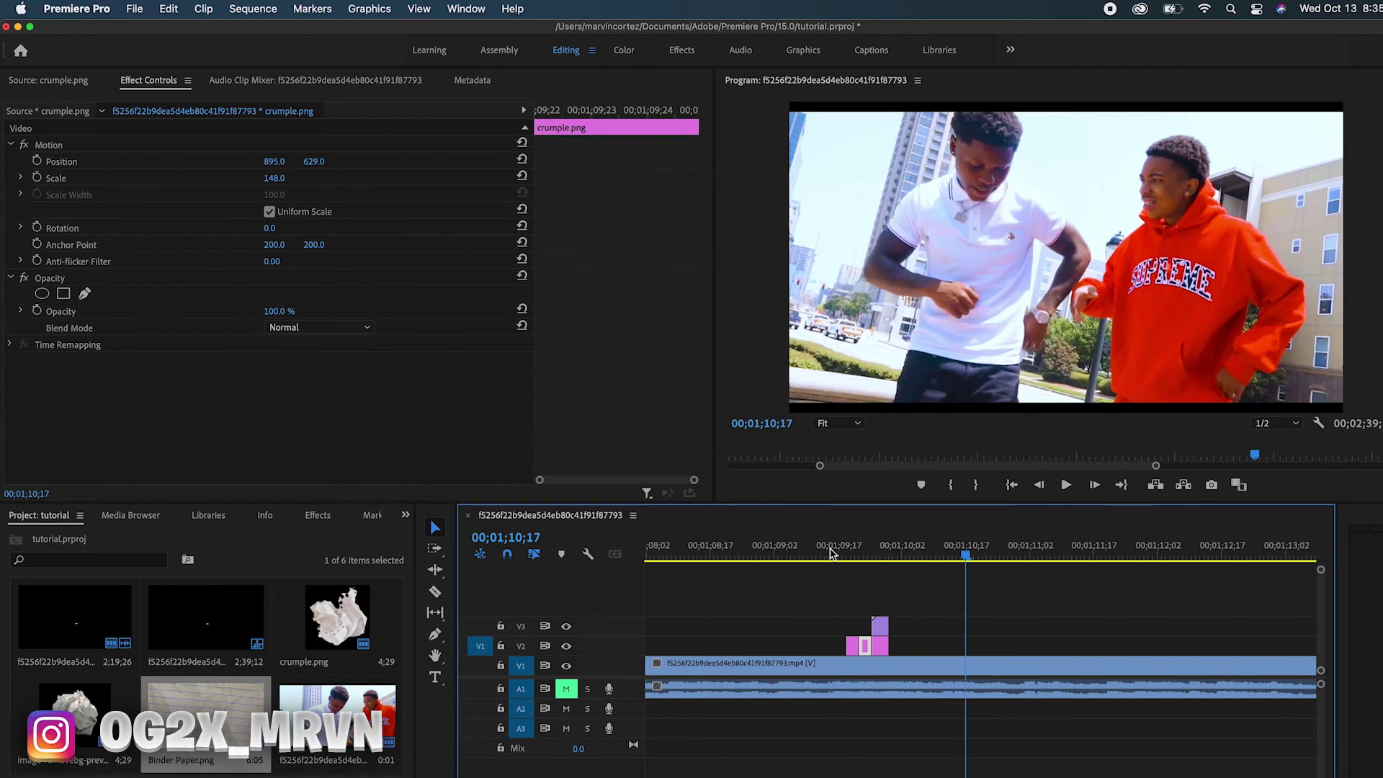
key(shift+Left)
key(shift+Left)
key(shift+Left)
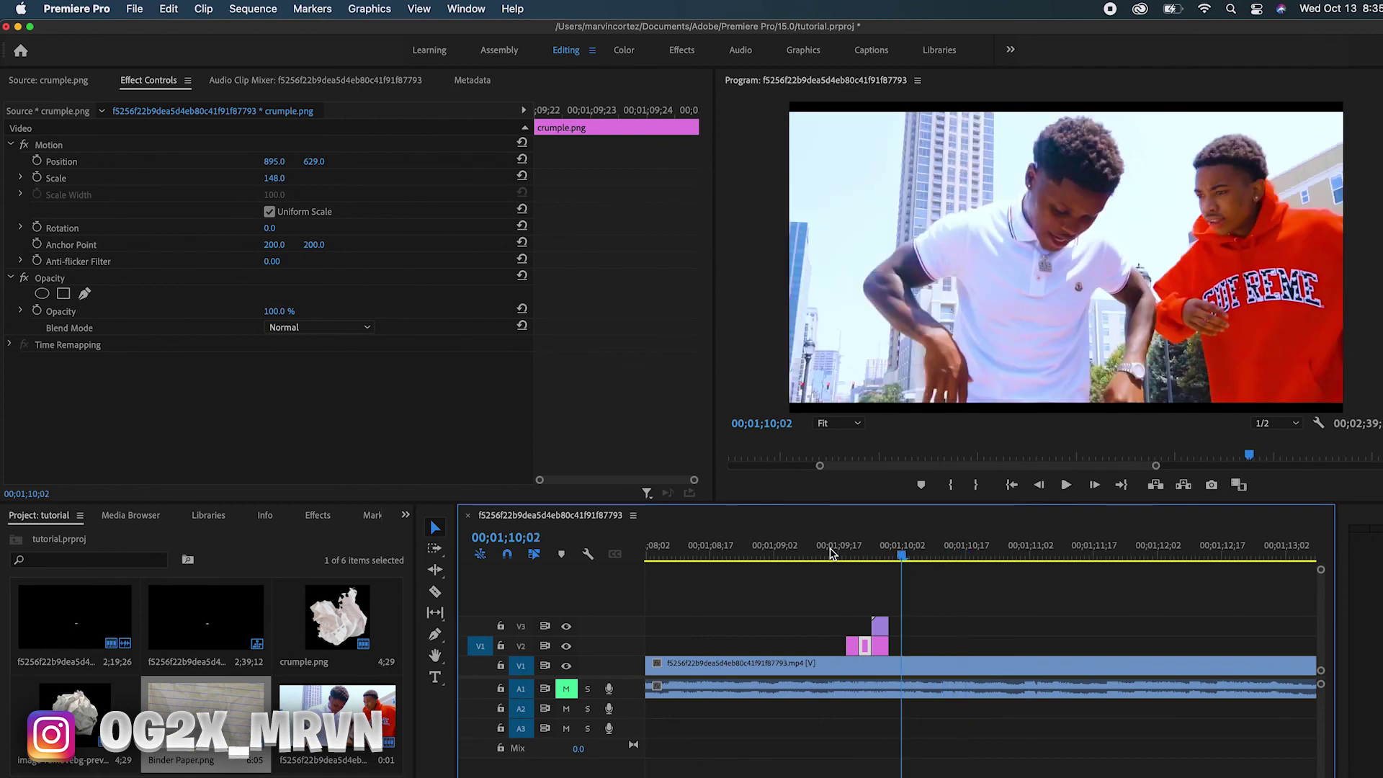
mouse_move(846, 553)
mouse_down()
mouse_move(893, 555)
mouse_move(844, 556)
mouse_up()
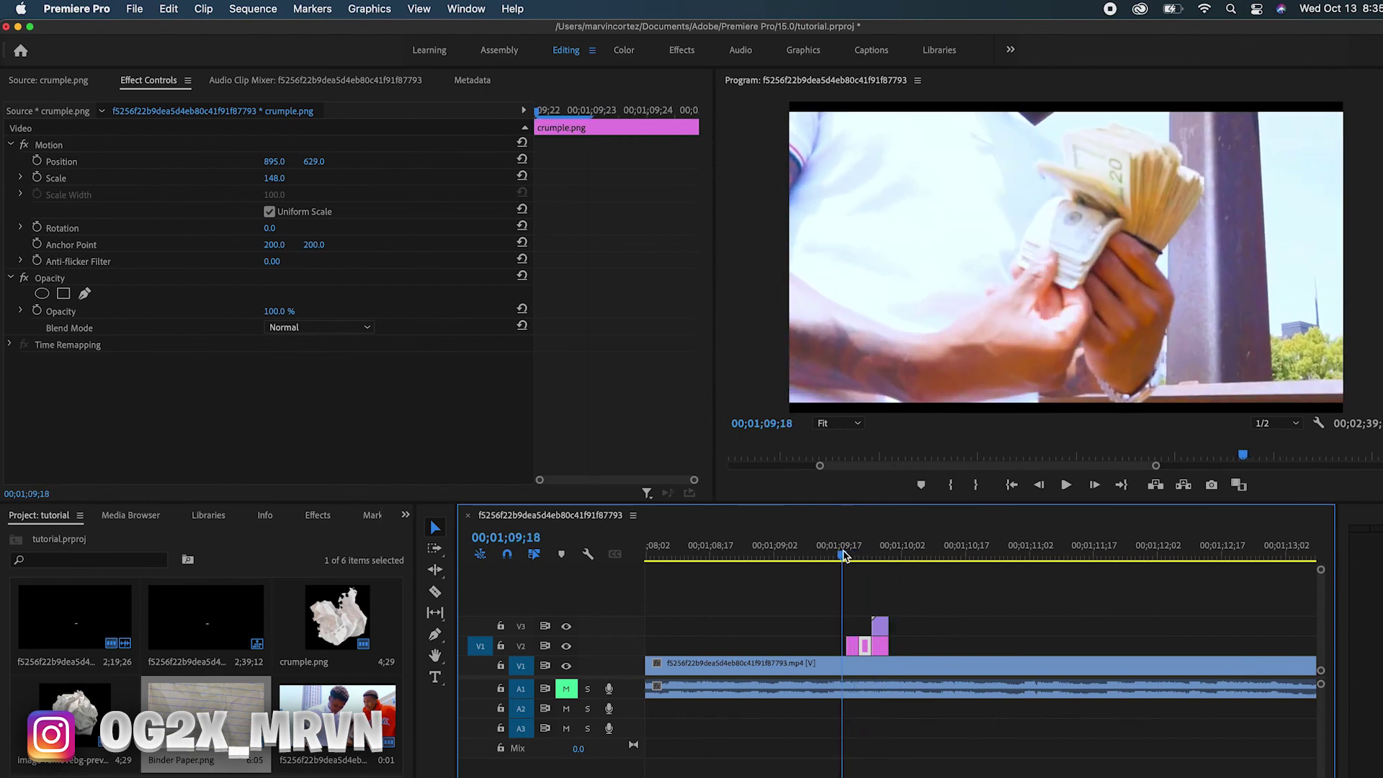